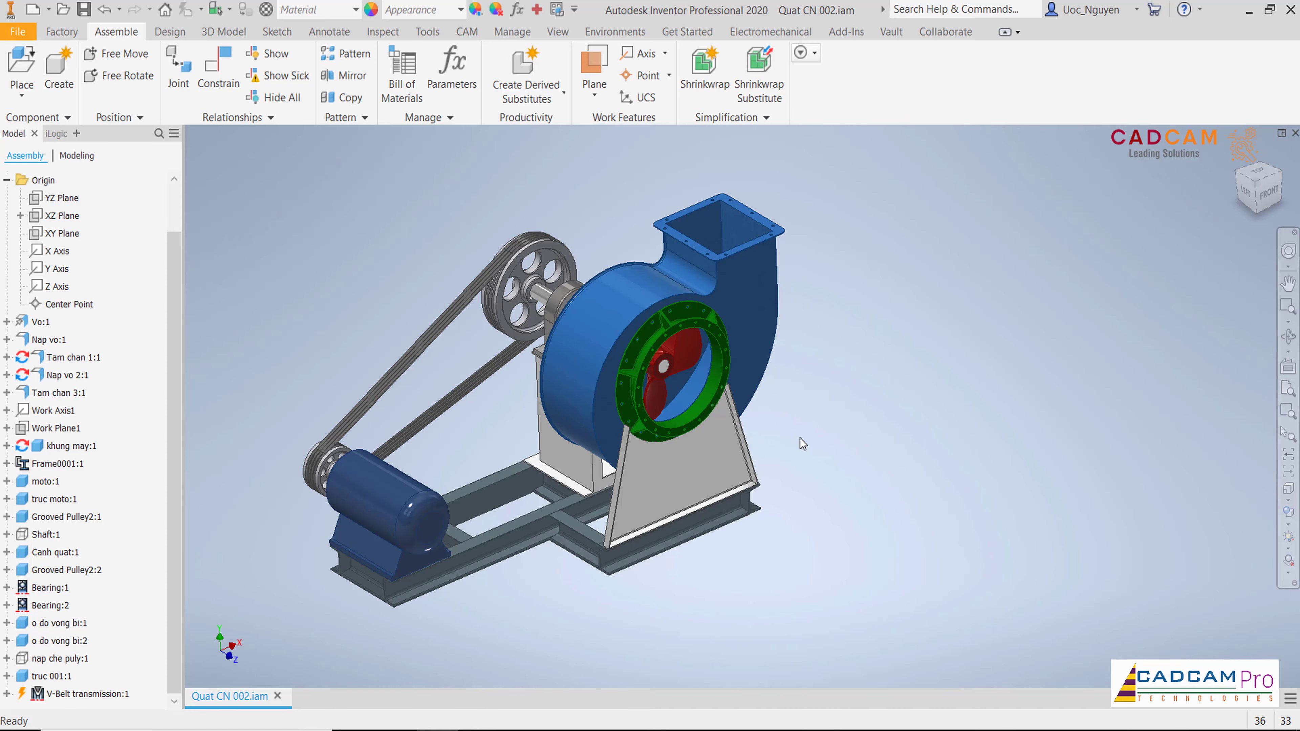
# - Spin the fan blade and pulley to check that they rotate
pyautogui.moveTo(818, 425); pyautogui.dragTo(803, 430, button='middle')
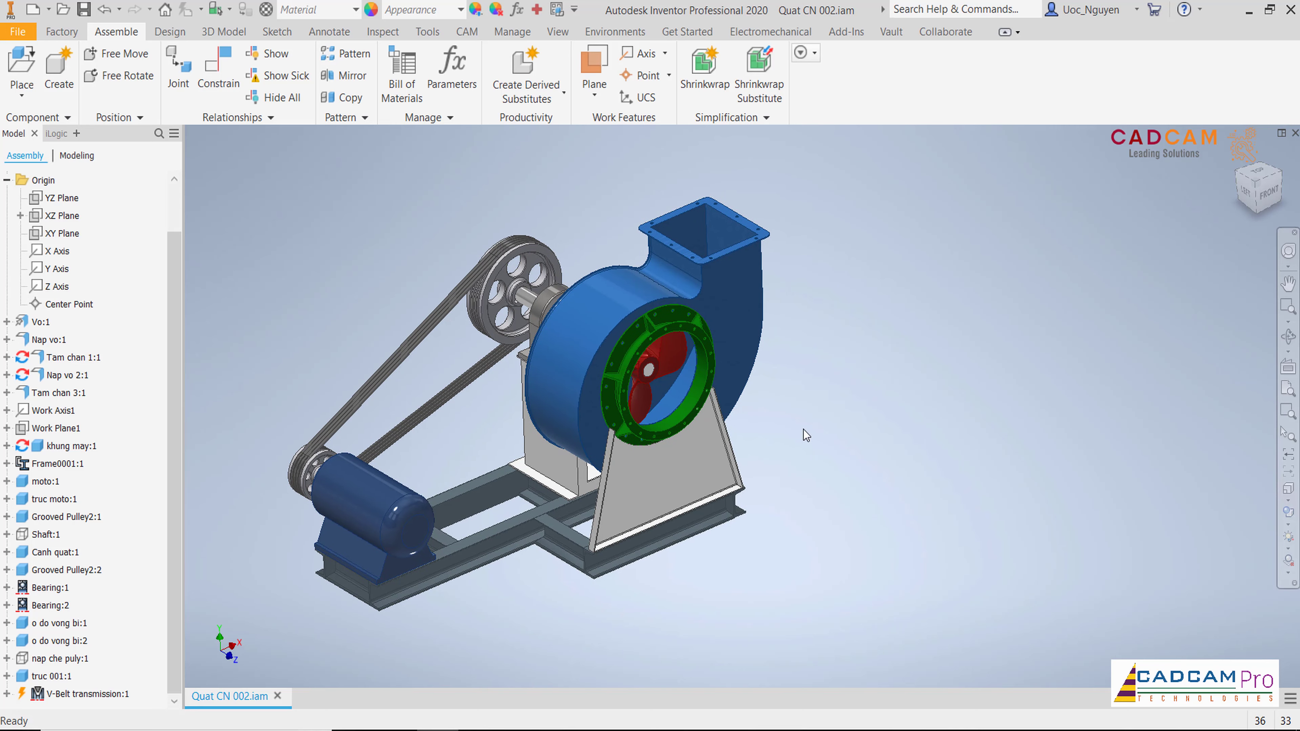
pyautogui.click(678, 359)
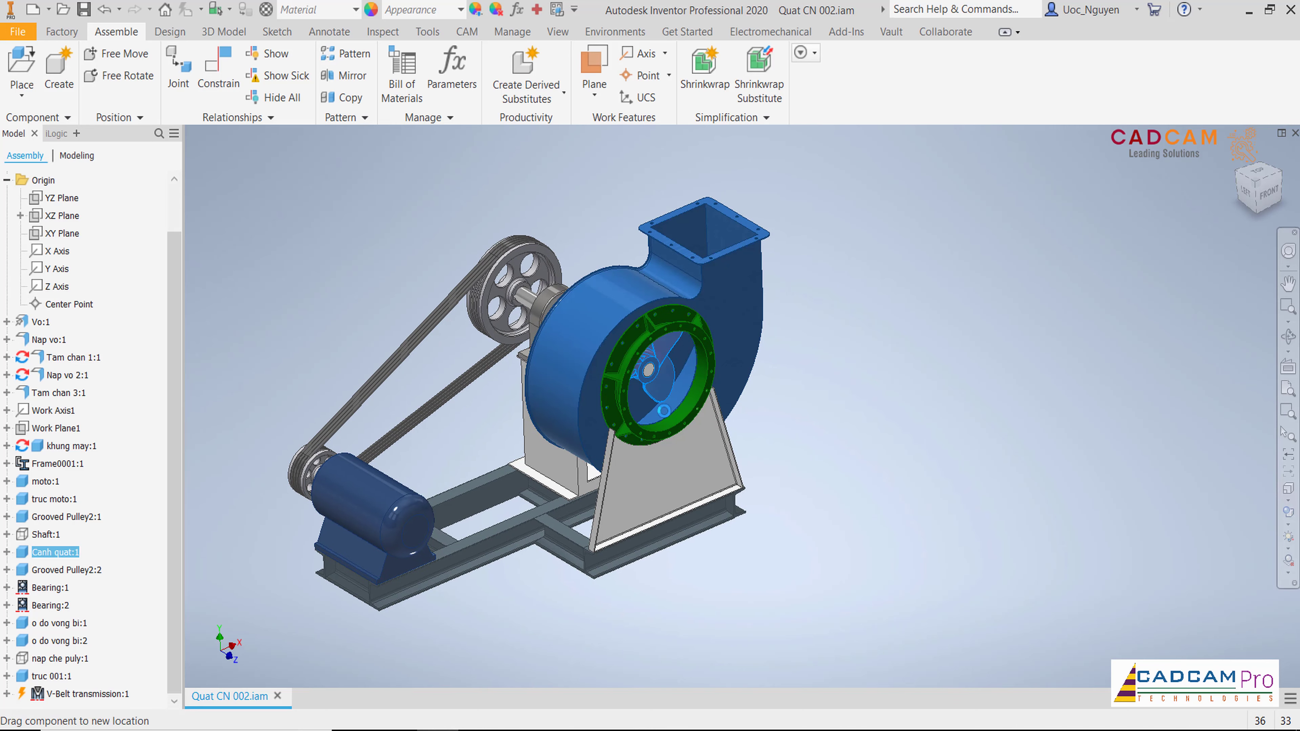
pyautogui.moveTo(681, 370); pyautogui.dragTo(838, 387)
pyautogui.click(838, 386)
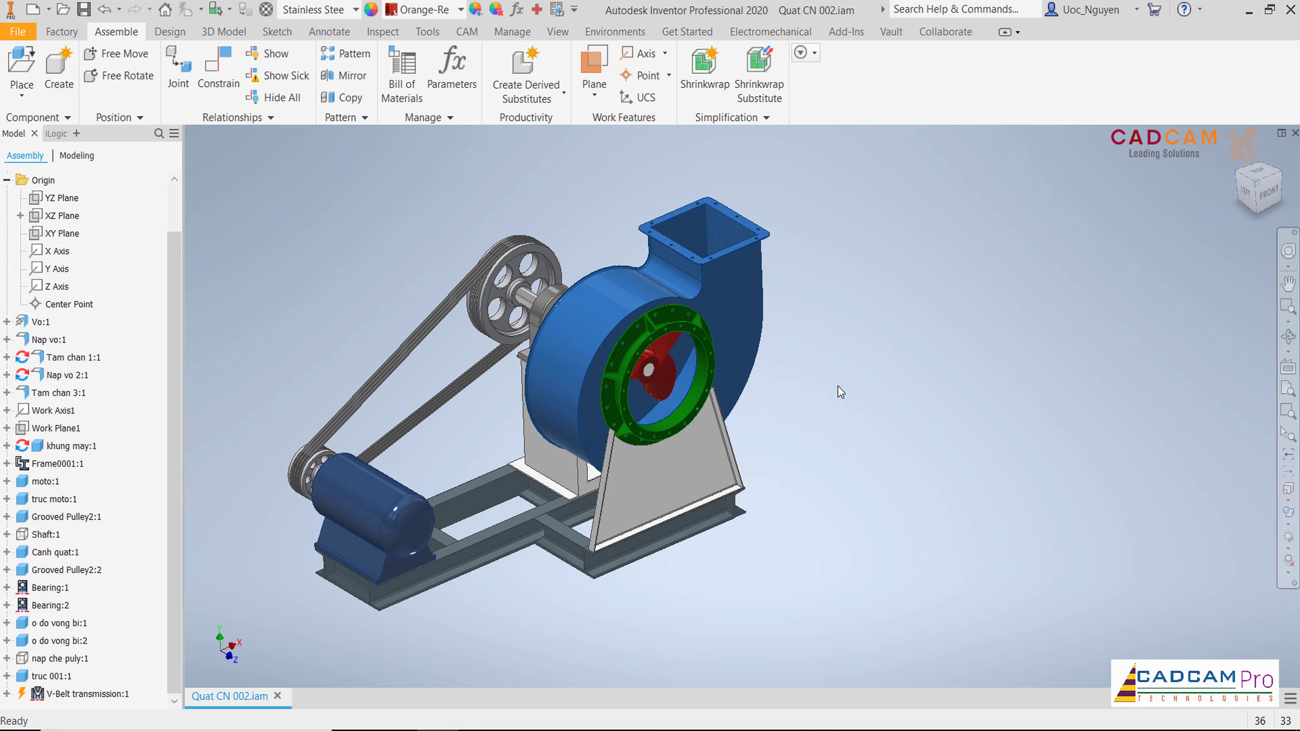
# - Turn to the back view and edit Grooved Pulley2:1 in place
pyautogui.press('F6')
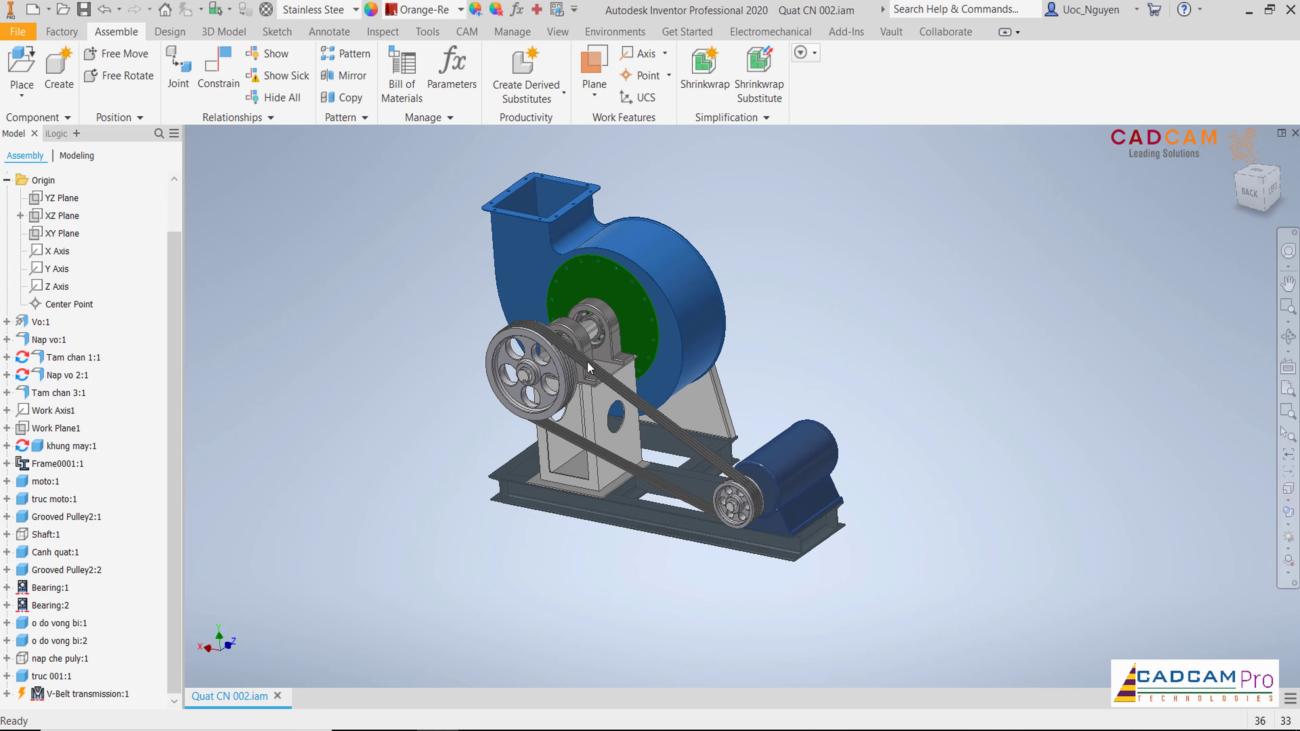
pyautogui.click(587, 361)
pyautogui.rightClick(542, 244)
pyautogui.click(550, 293)
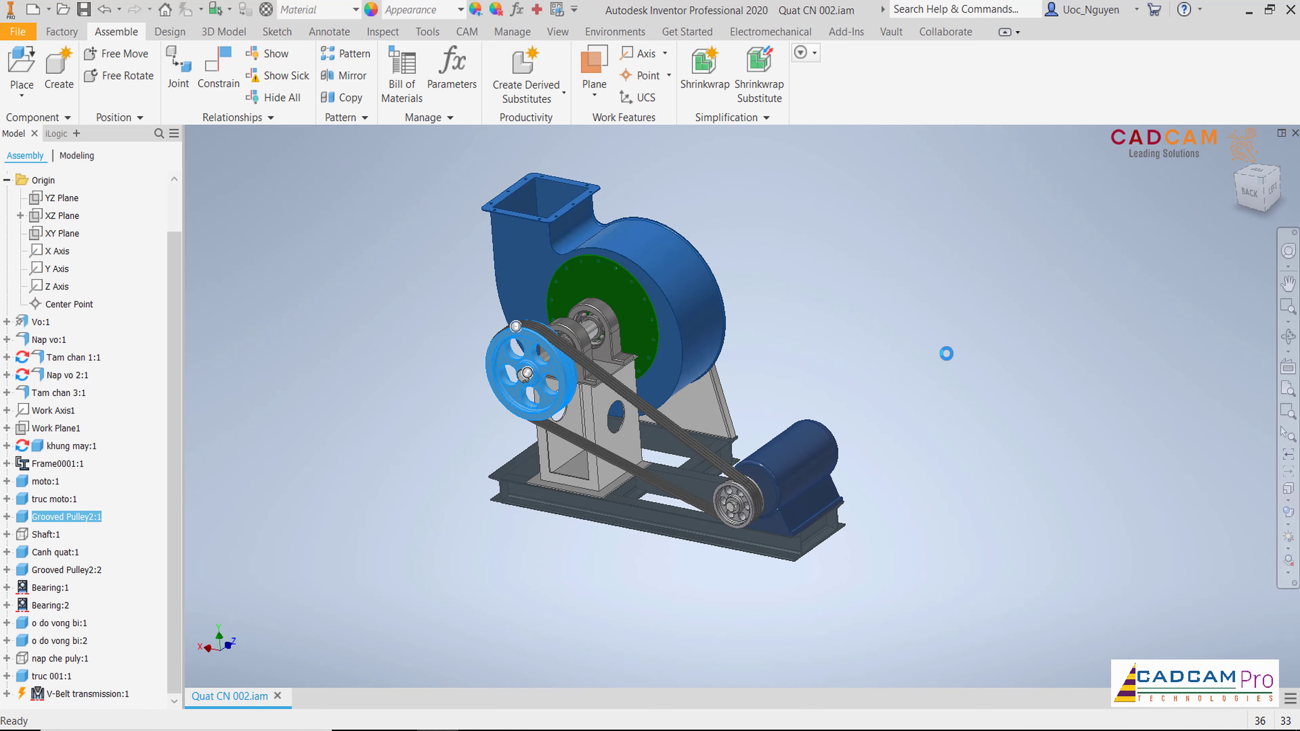
# - Set the pulley's hole_num parameter to 3, then 4, and return to the fan assembly
pyautogui.click(1254, 203)
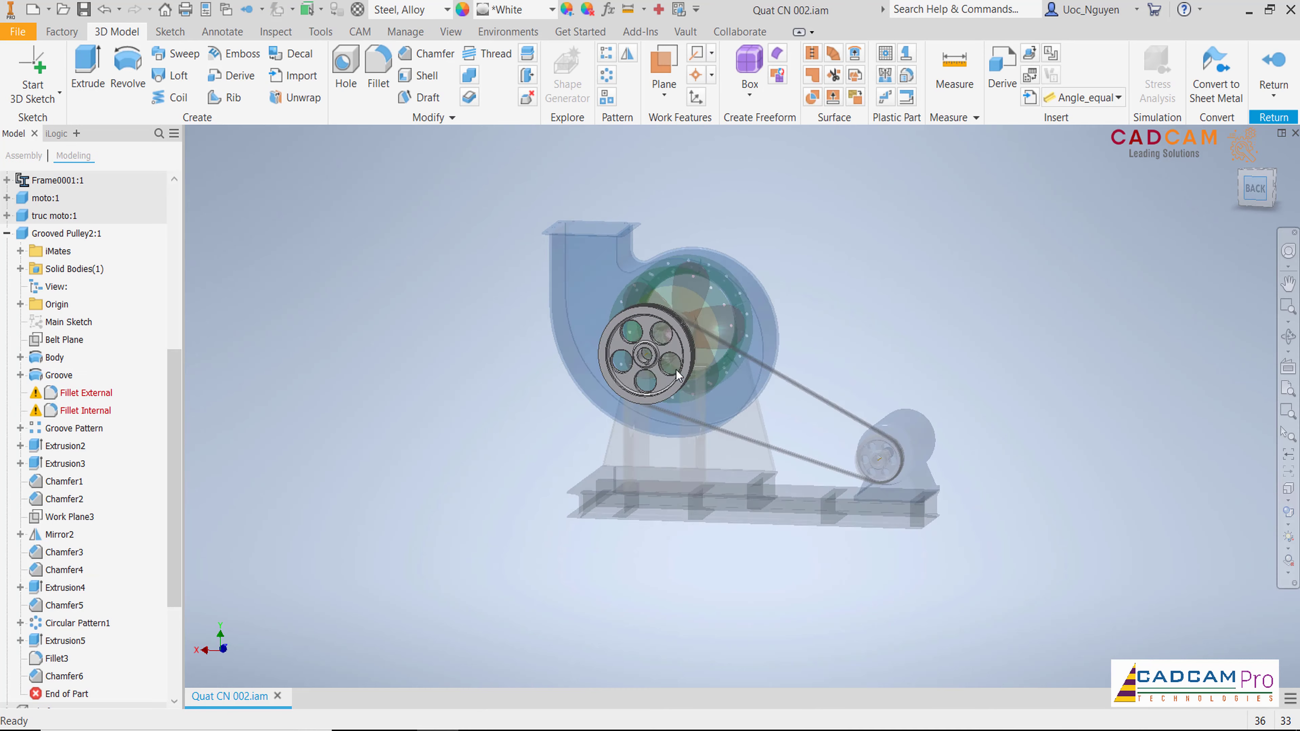
pyautogui.scroll(5, 660, 382)
pyautogui.moveTo(653, 384); pyautogui.dragTo(763, 369, button='middle')
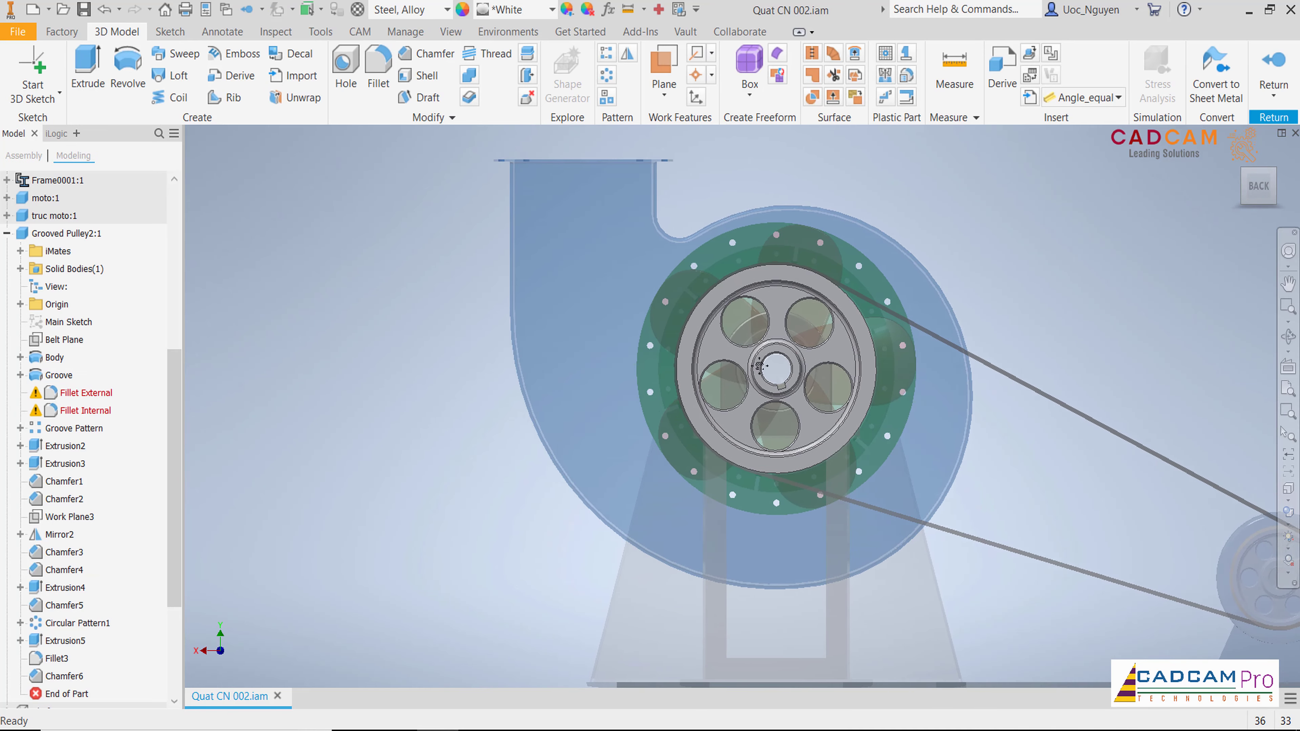
pyautogui.click(404, 33)
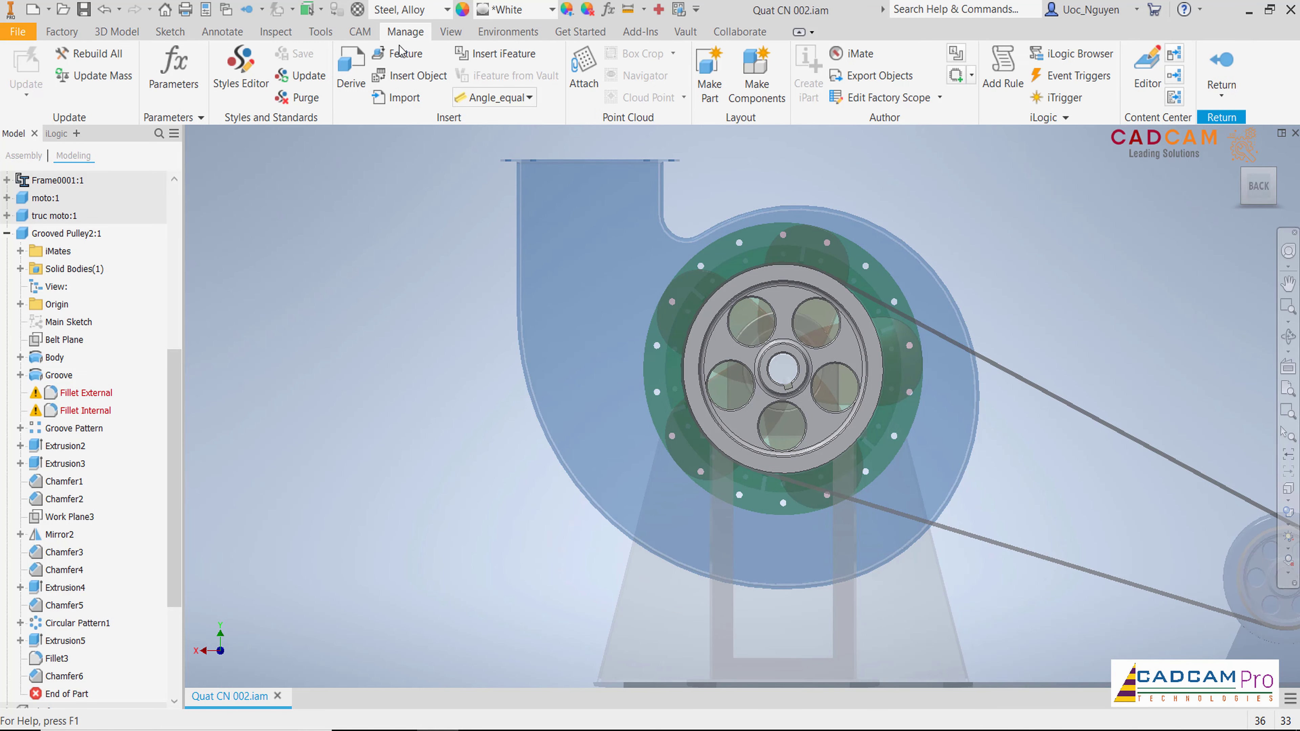
pyautogui.click(173, 69)
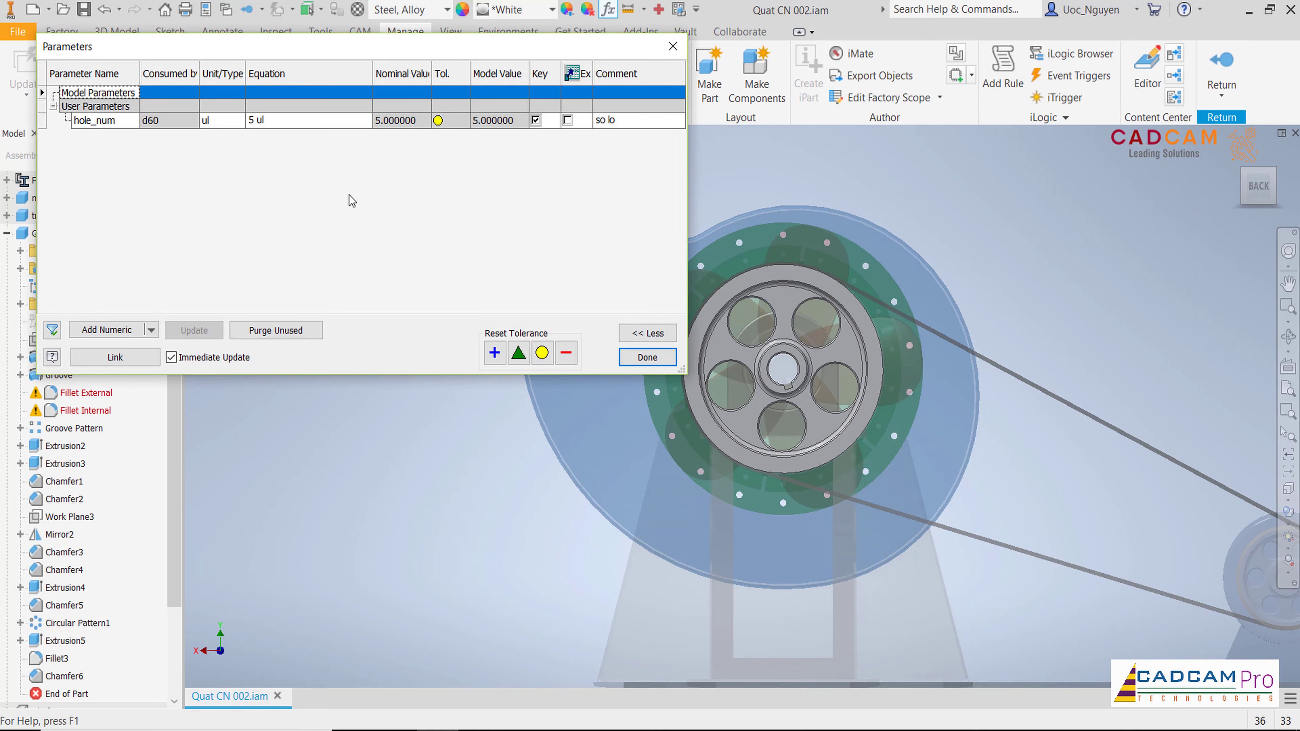
pyautogui.click(280, 122)
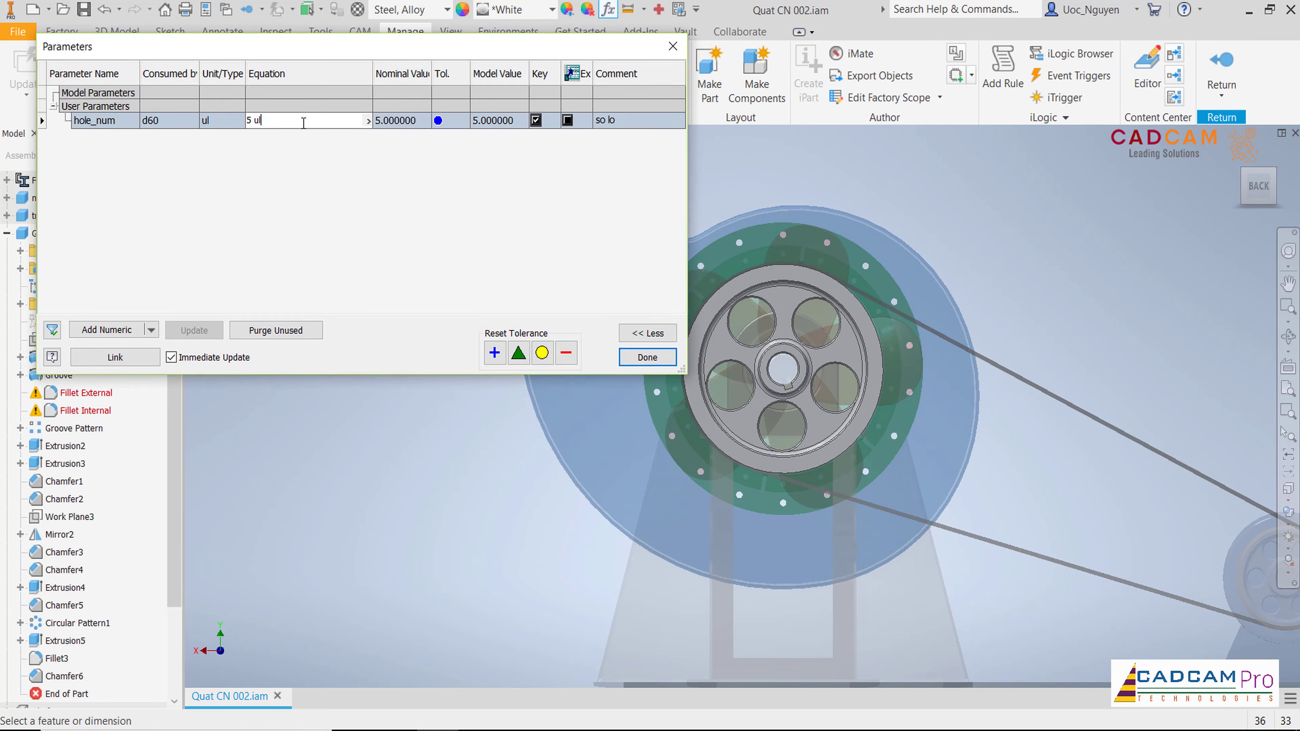
pyautogui.moveTo(149, 120)
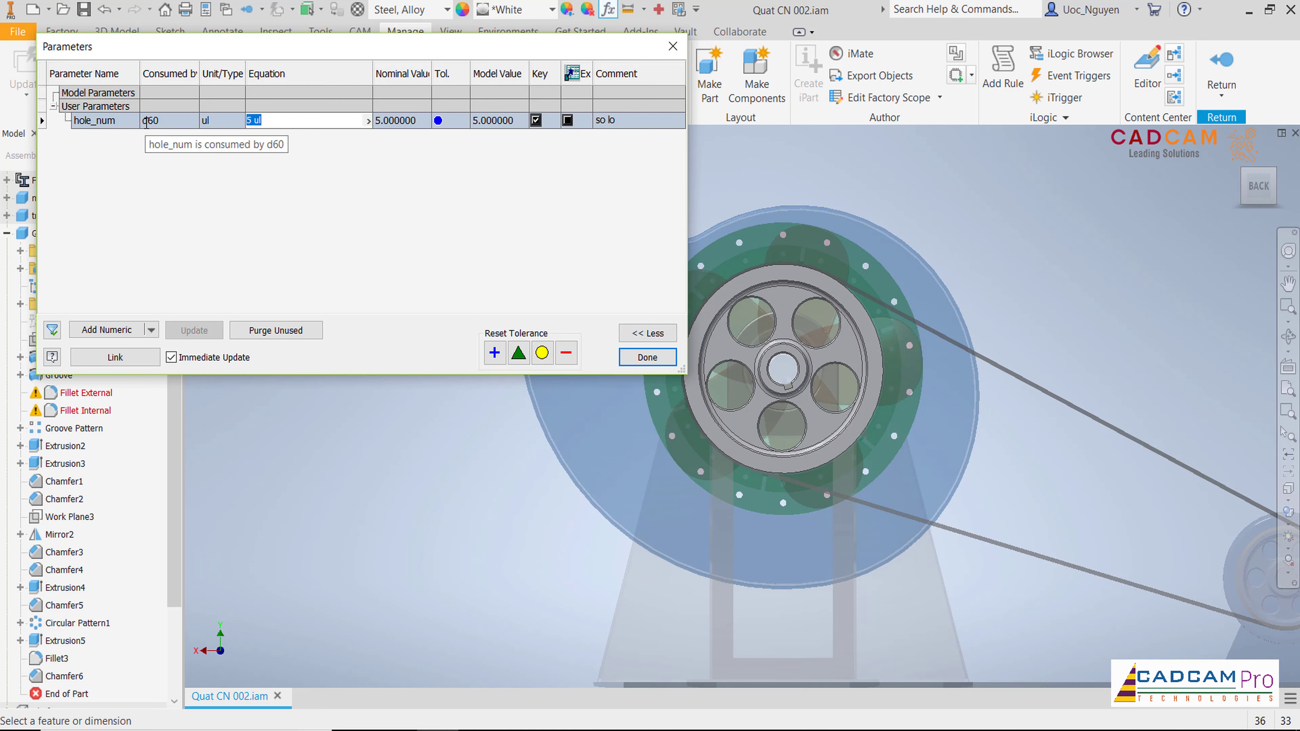
pyautogui.write('3')
pyautogui.press('Return')
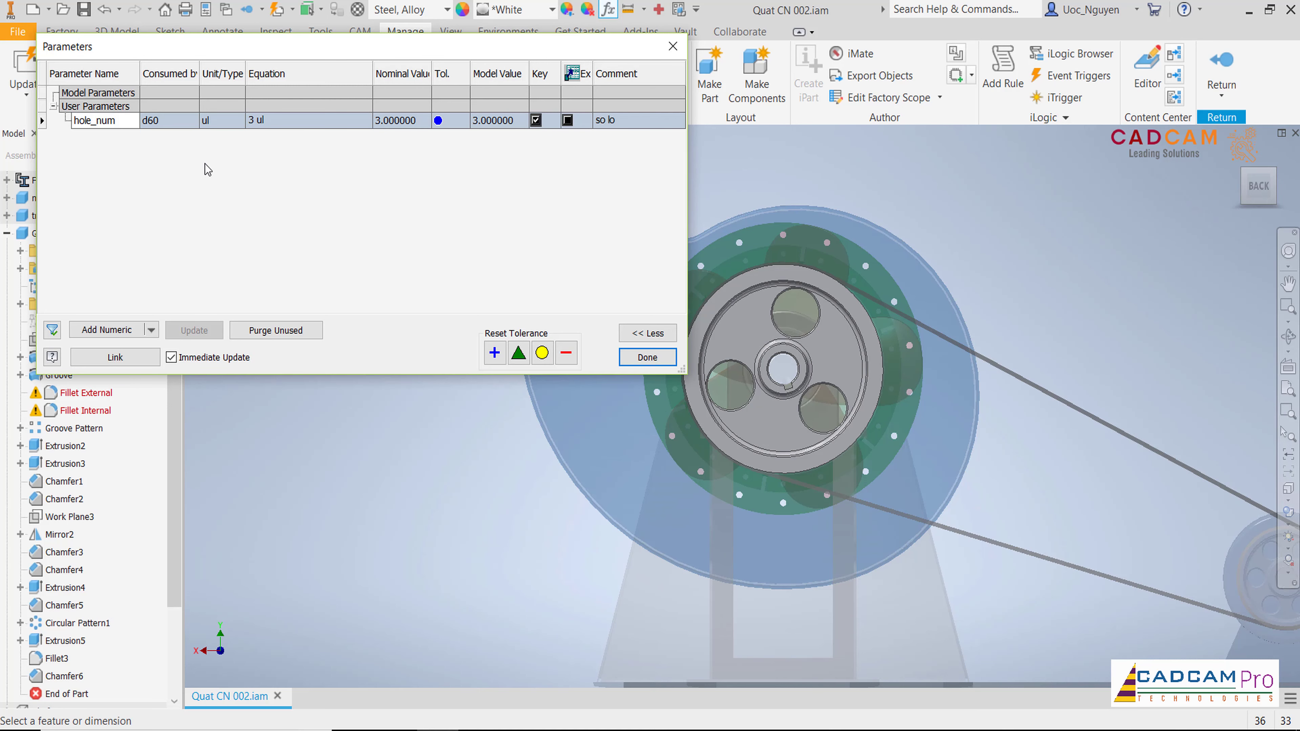
pyautogui.click(316, 126)
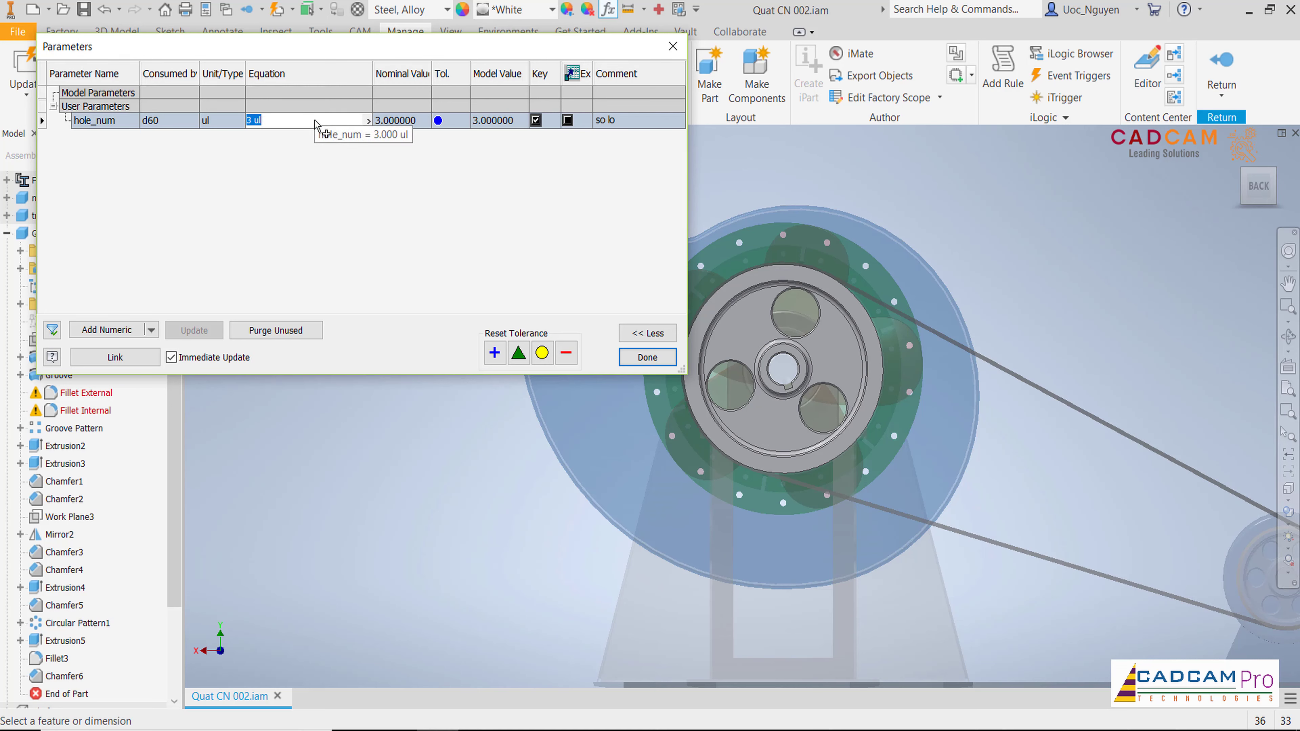
pyautogui.write('4')
pyautogui.press('Return')
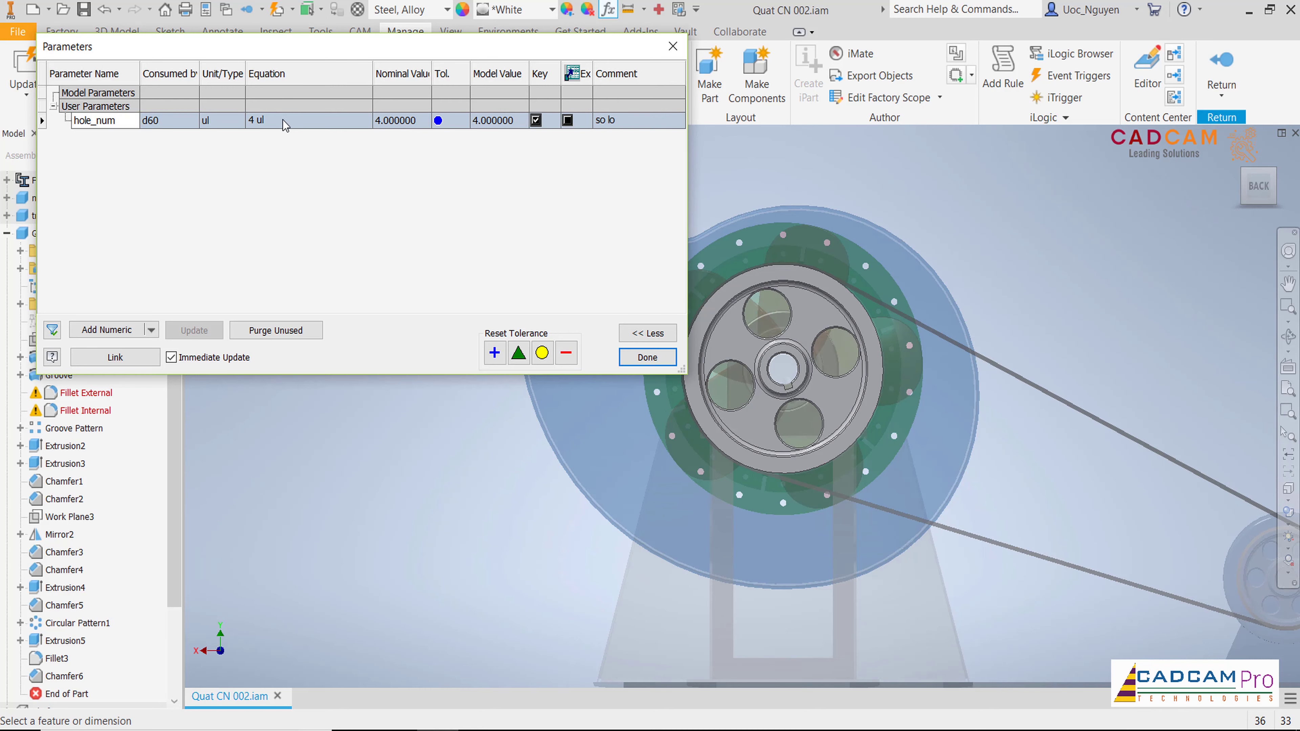
pyautogui.click(648, 358)
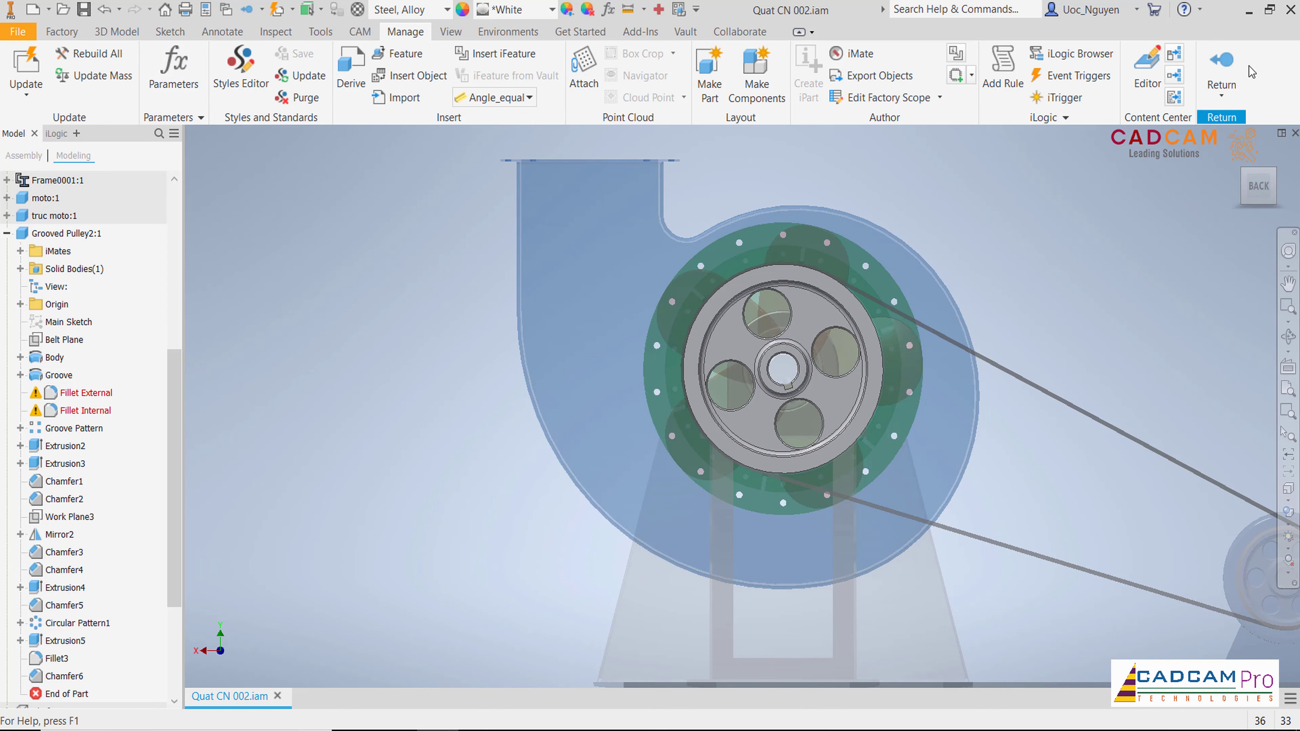
pyautogui.click(1242, 71)
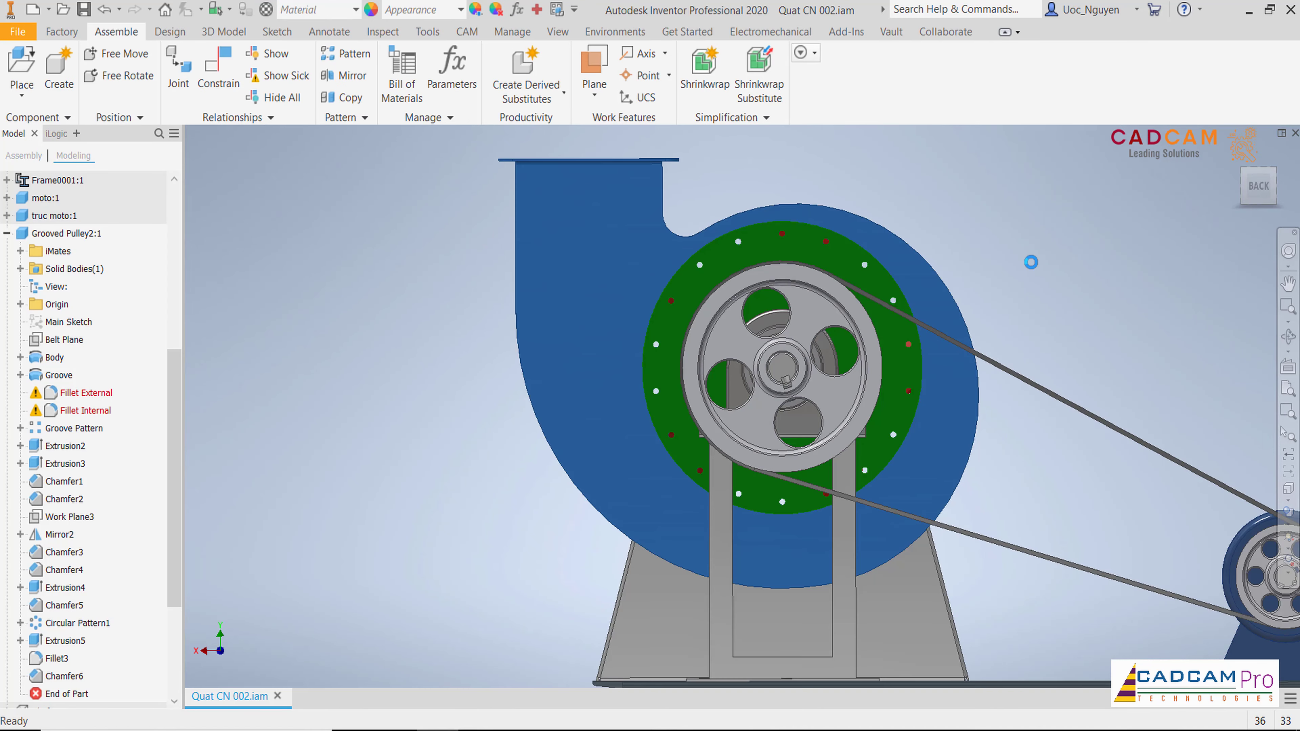
# - Create in-place part DUCT 2 from the Metric Standard (mm).ipt template
pyautogui.press('F6')
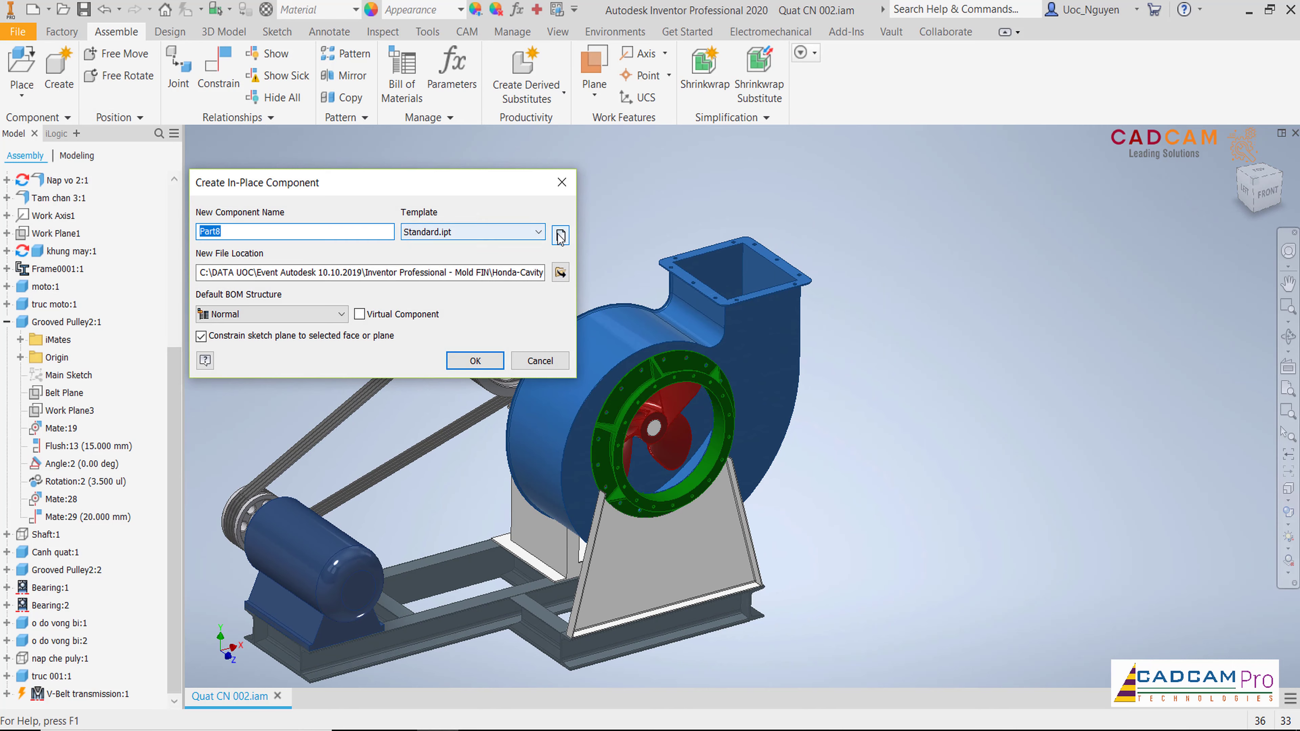
pyautogui.click(560, 236)
pyautogui.click(220, 102)
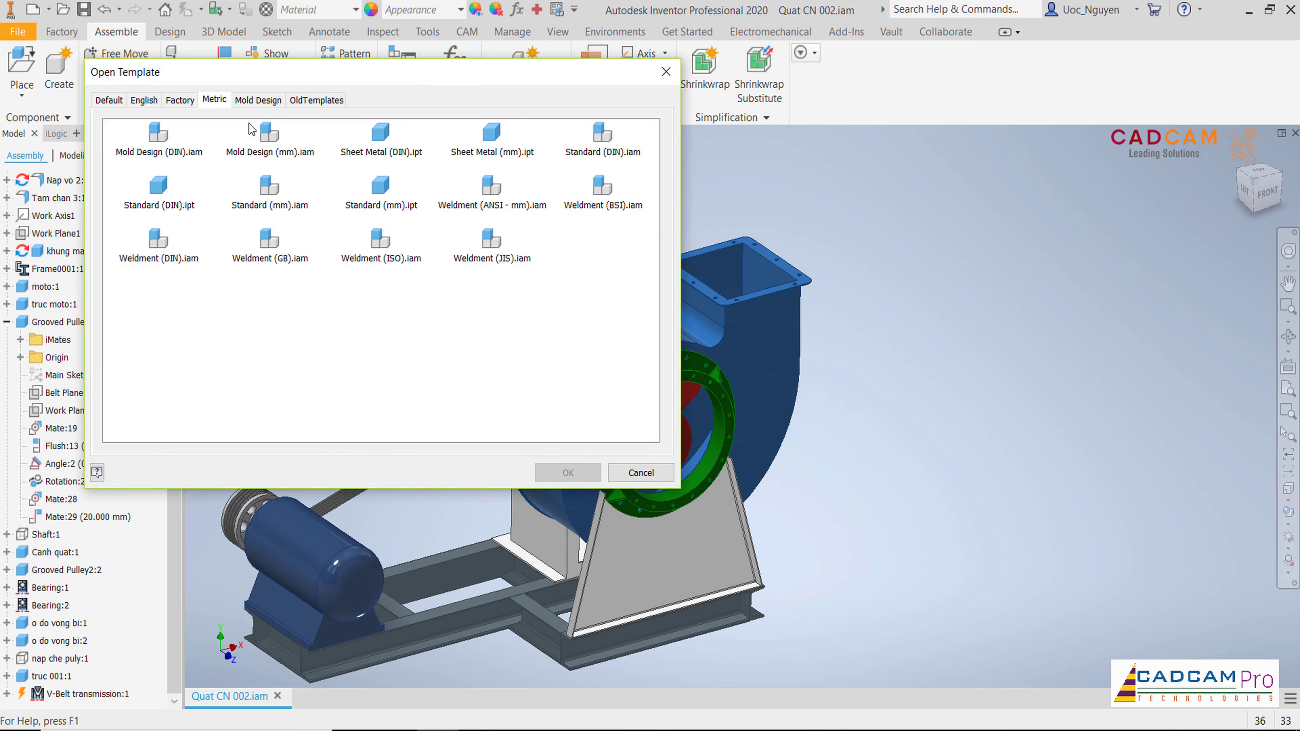
pyautogui.doubleClick(392, 207)
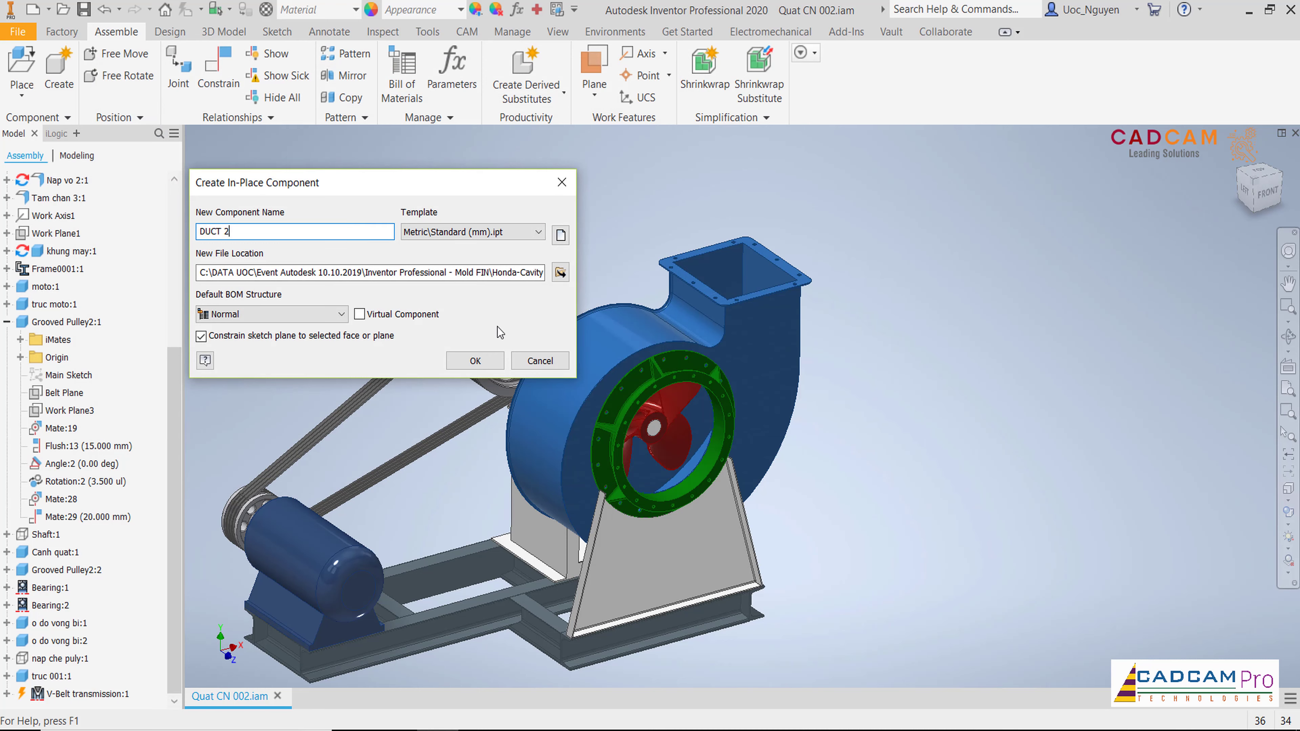
pyautogui.click(475, 360)
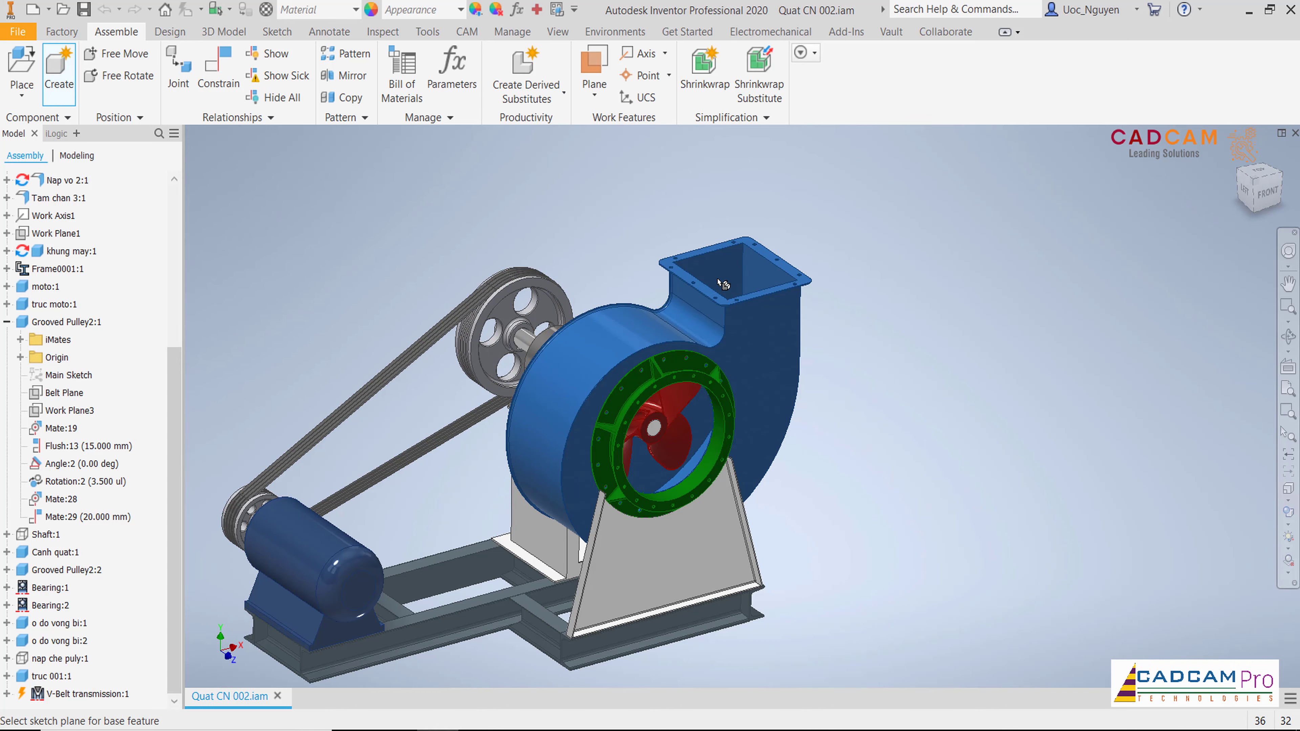
# - Place DUCT 2 on the outlet flange face and start an empty 3D sketch, dismissing the save reminder
pyautogui.scroll(5, 724, 285)
pyautogui.click(812, 263)
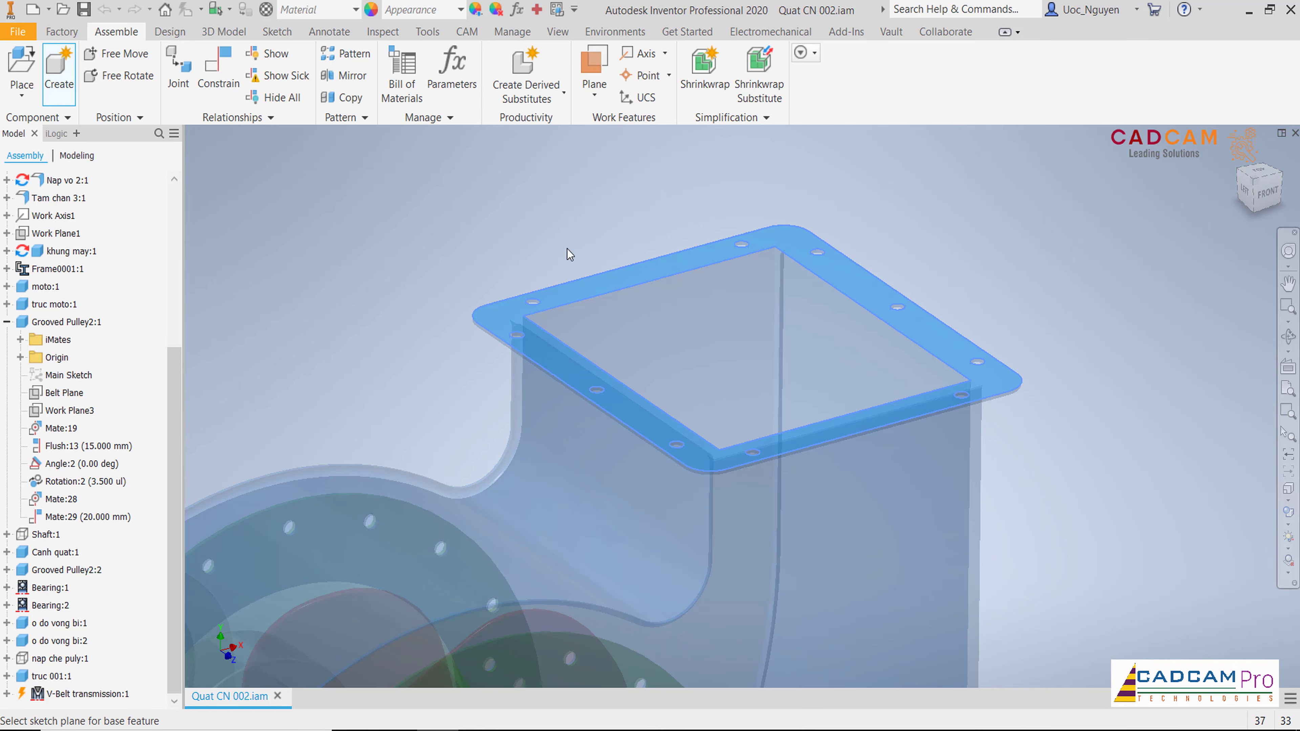
pyautogui.click(51, 95)
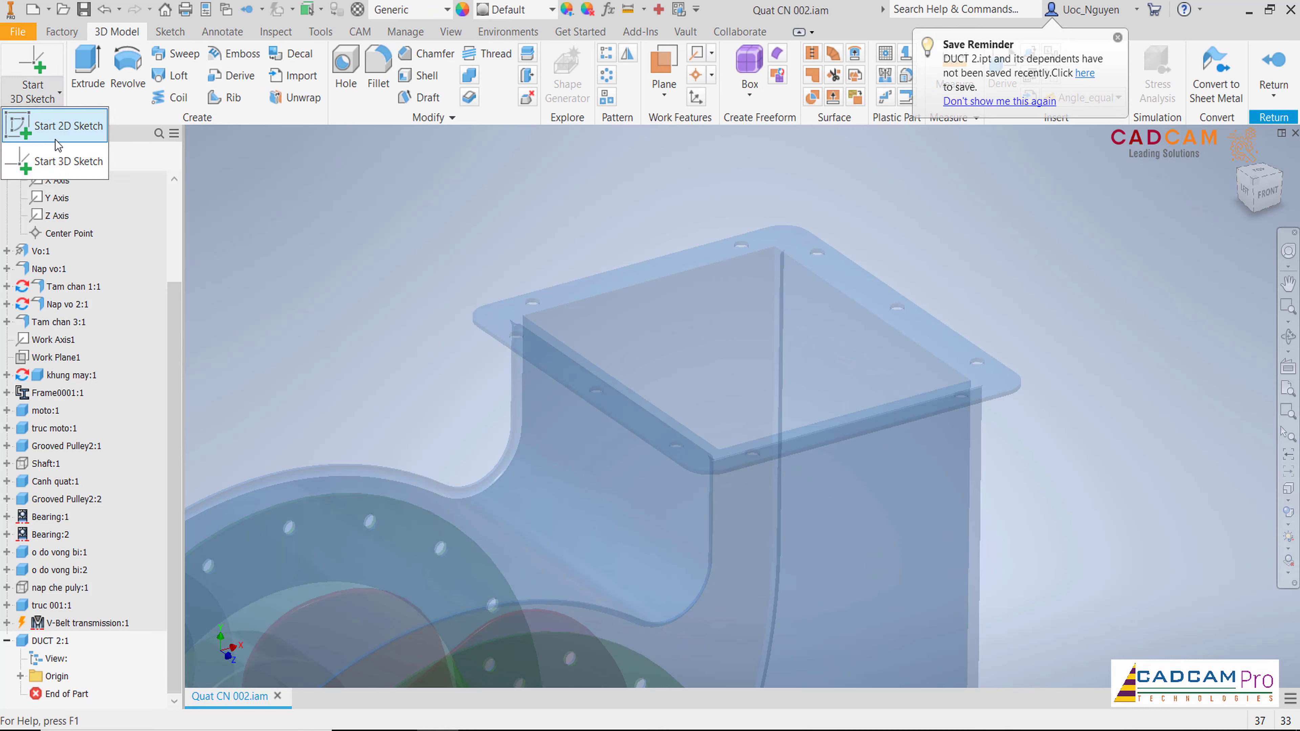
pyautogui.click(59, 157)
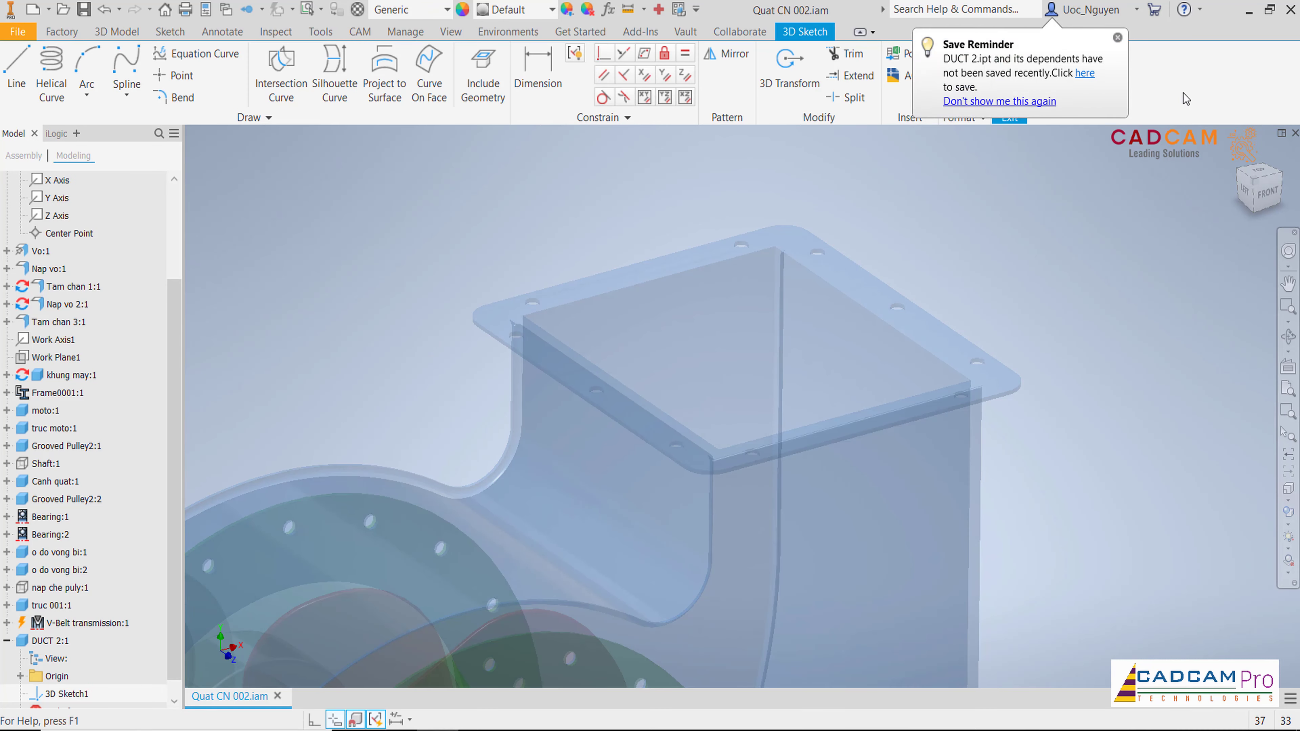
pyautogui.click(1117, 38)
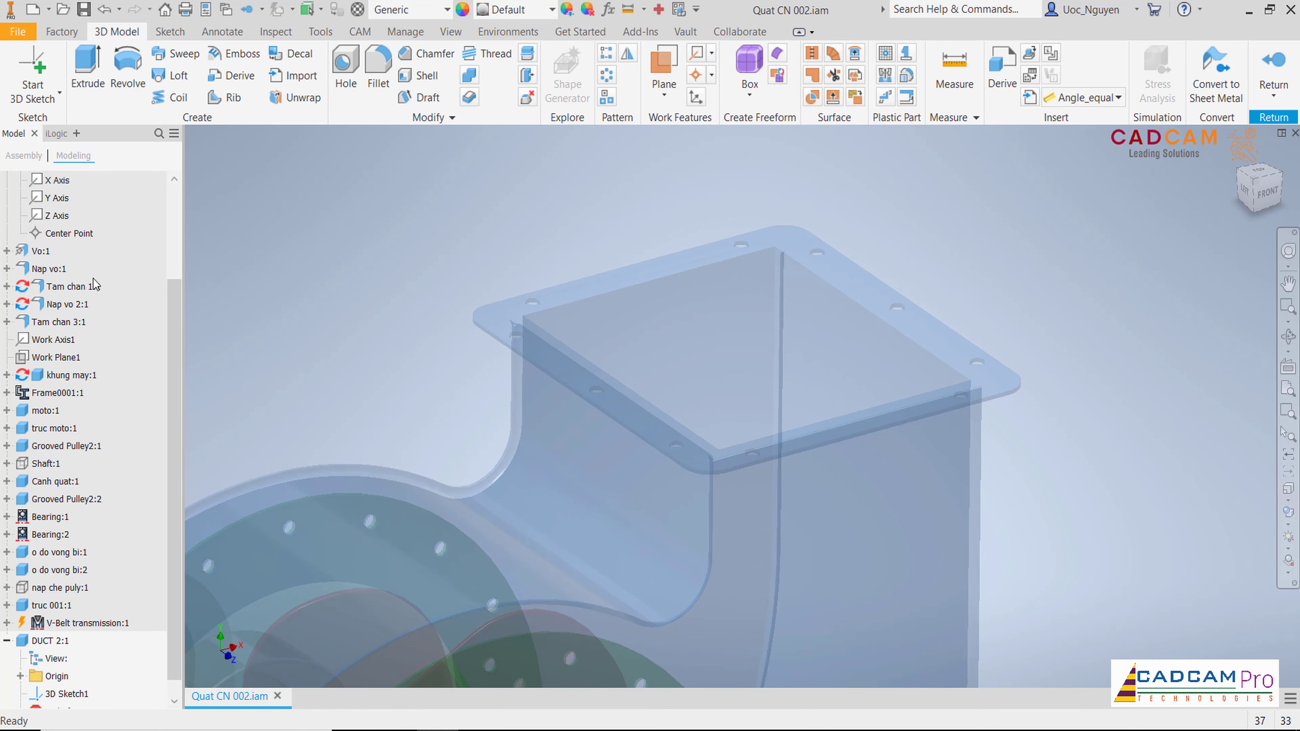
# - Begin a new 2D sketch in DUCT 2
pyautogui.scroll(-1, 172, 323)
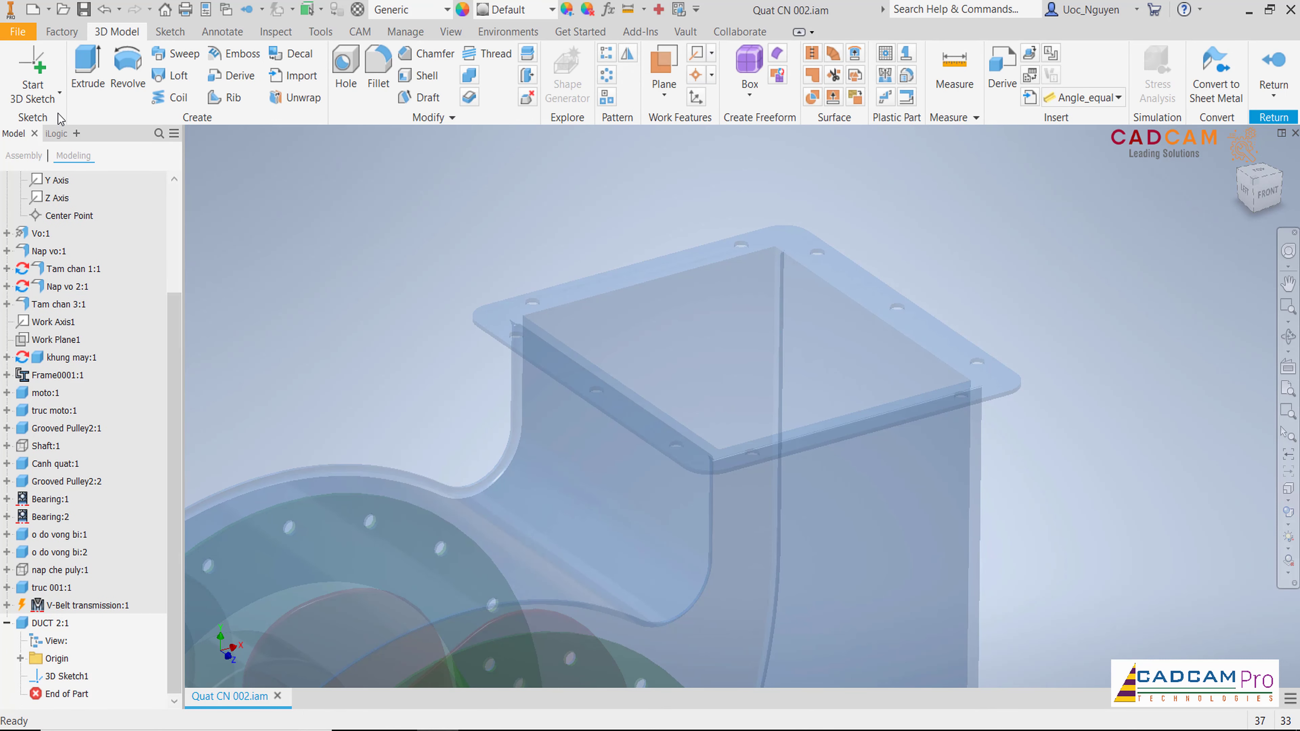
pyautogui.click(60, 96)
pyautogui.click(51, 128)
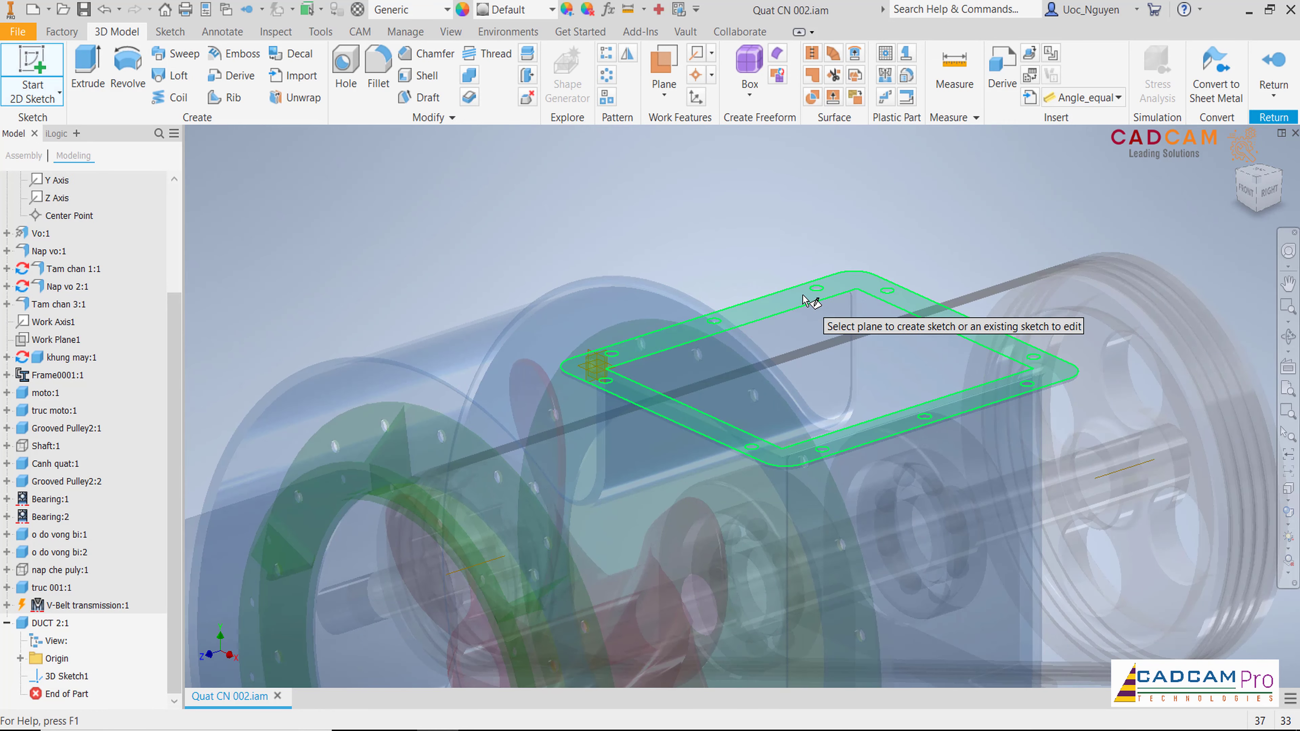
# - Sketch on the outlet plate face, projecting its outline and bolt holes
pyautogui.click(806, 302)
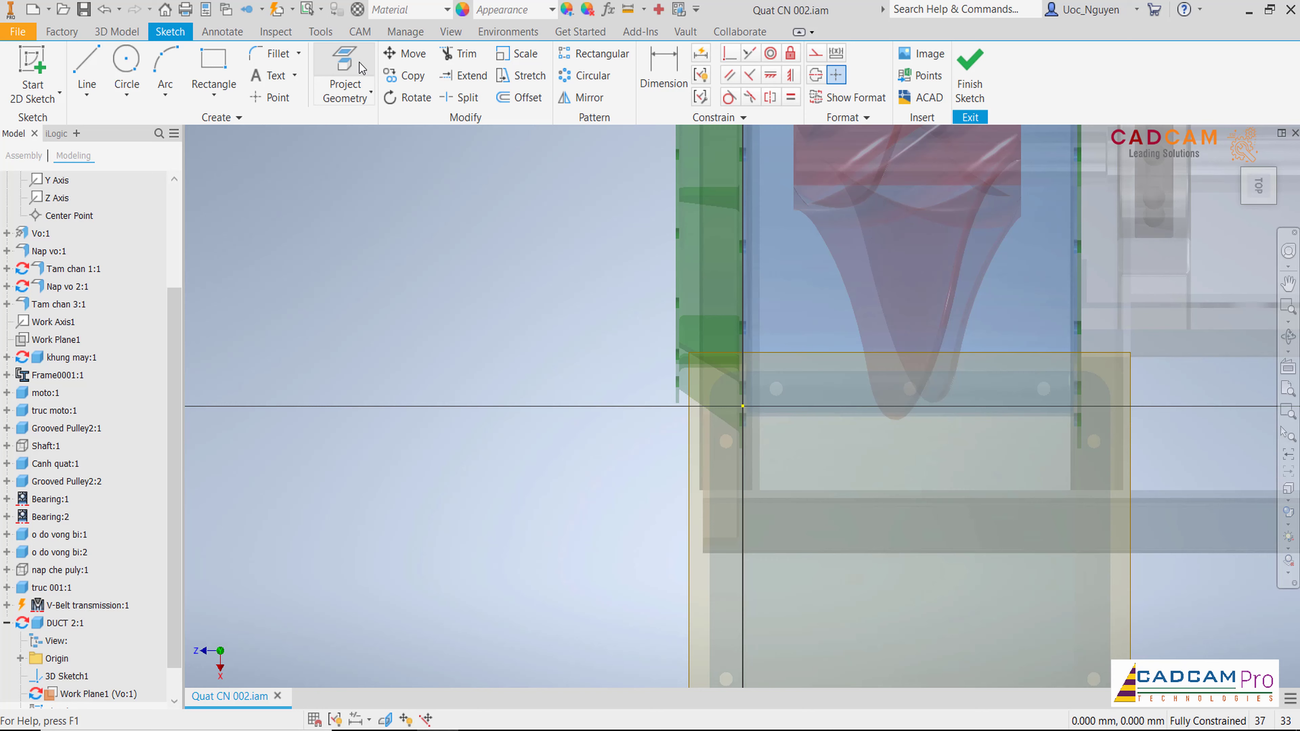
pyautogui.click(344, 74)
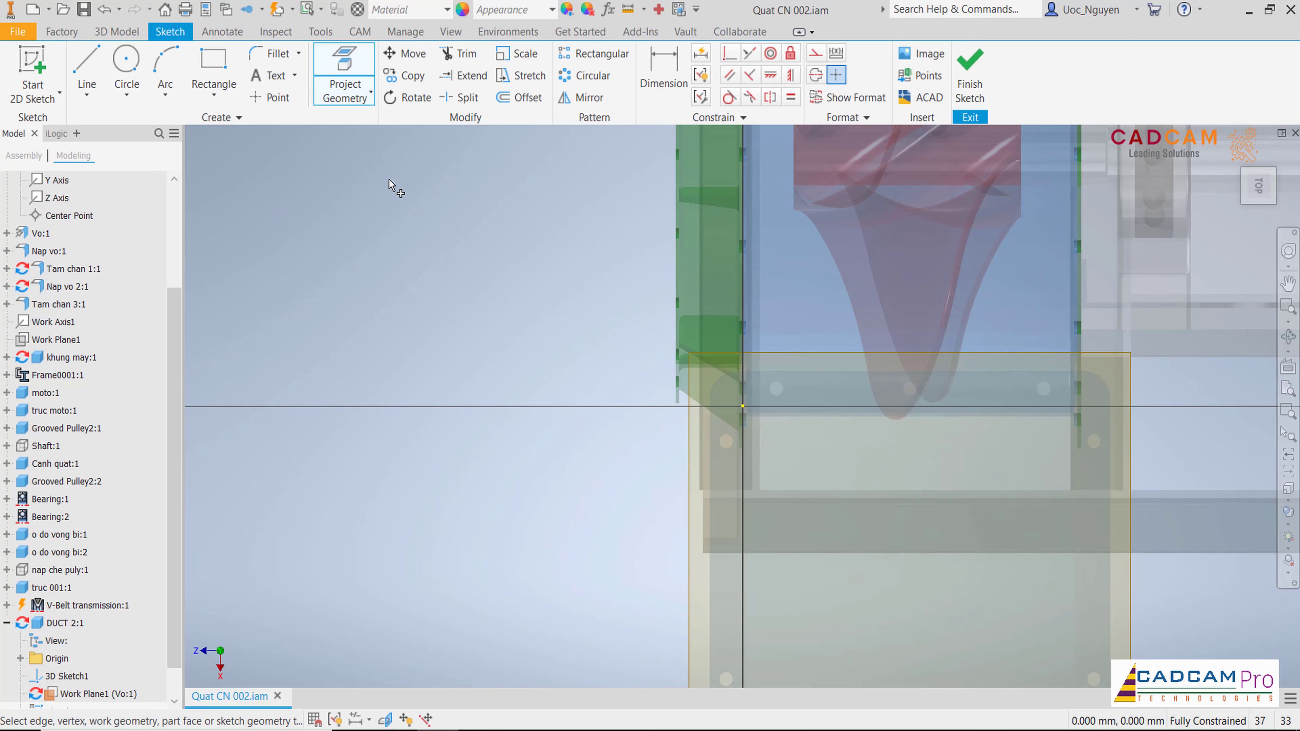
pyautogui.scroll(3, 403, 215)
pyautogui.moveTo(404, 215); pyautogui.dragTo(417, 201, button='middle')
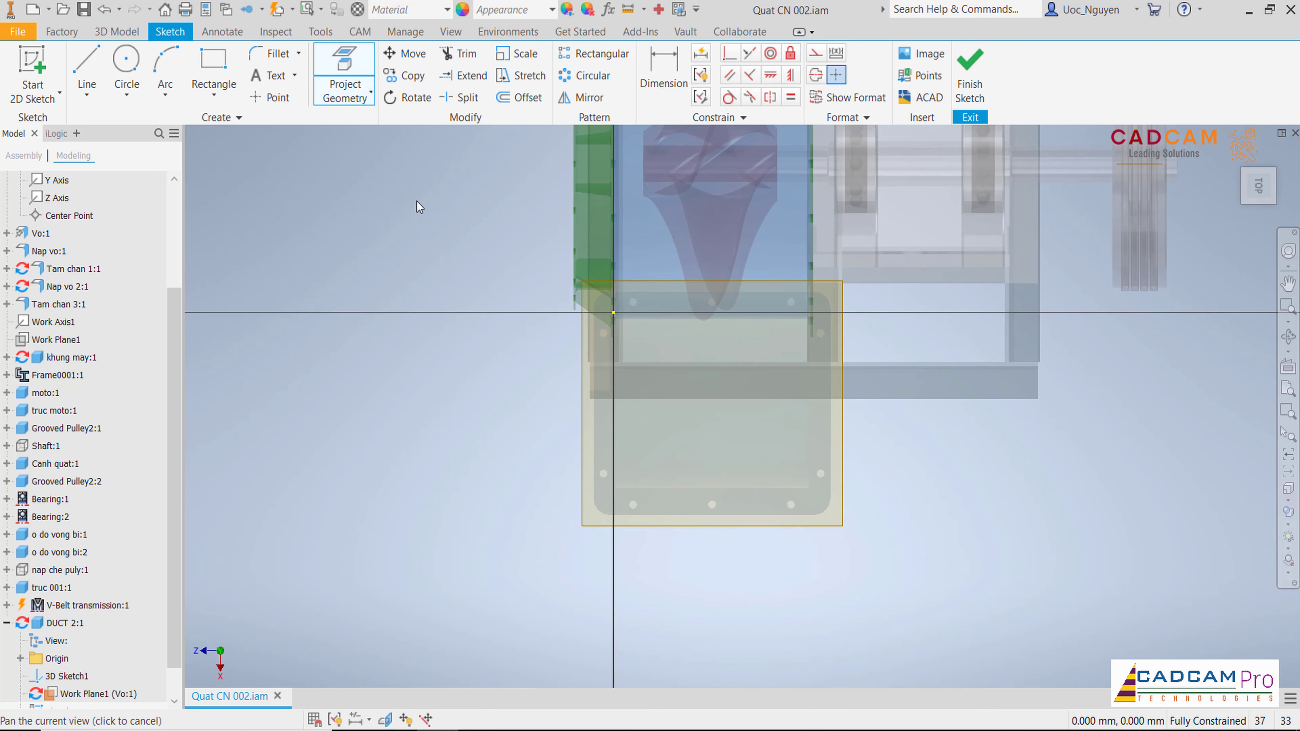
pyautogui.click(661, 302)
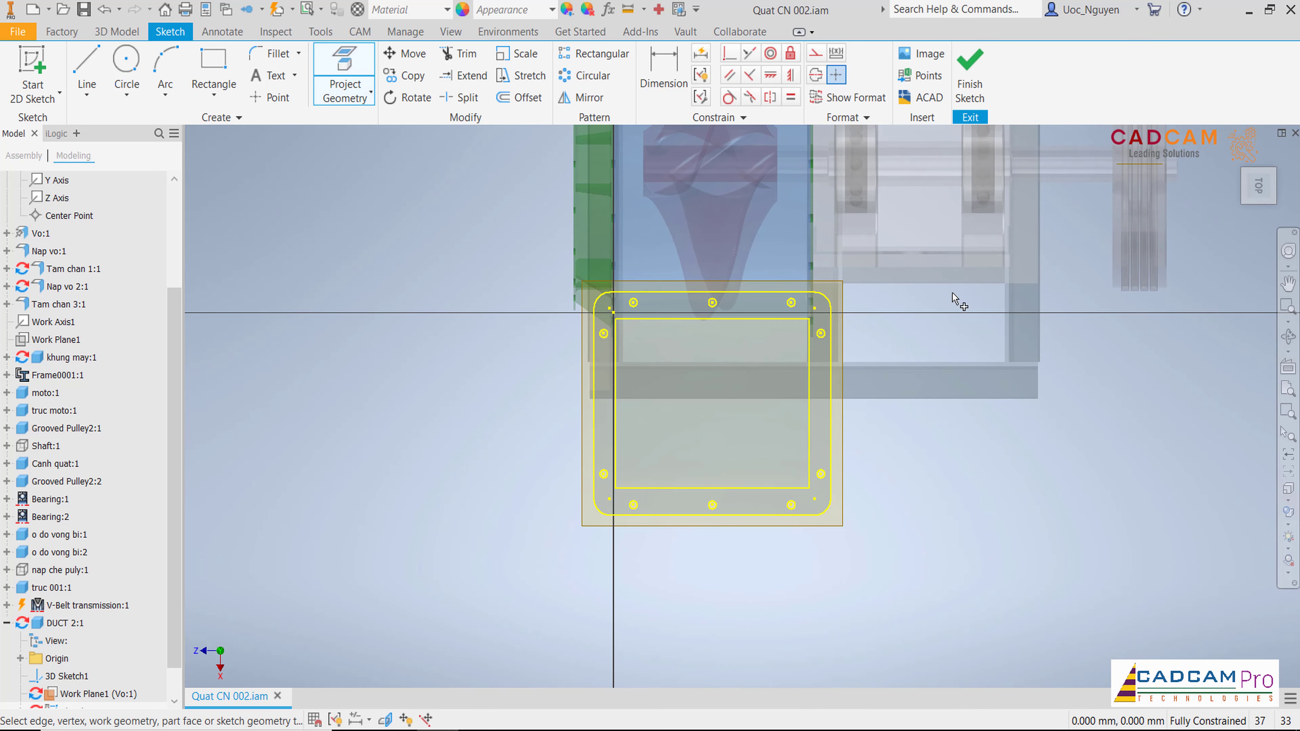
pyautogui.click(980, 77)
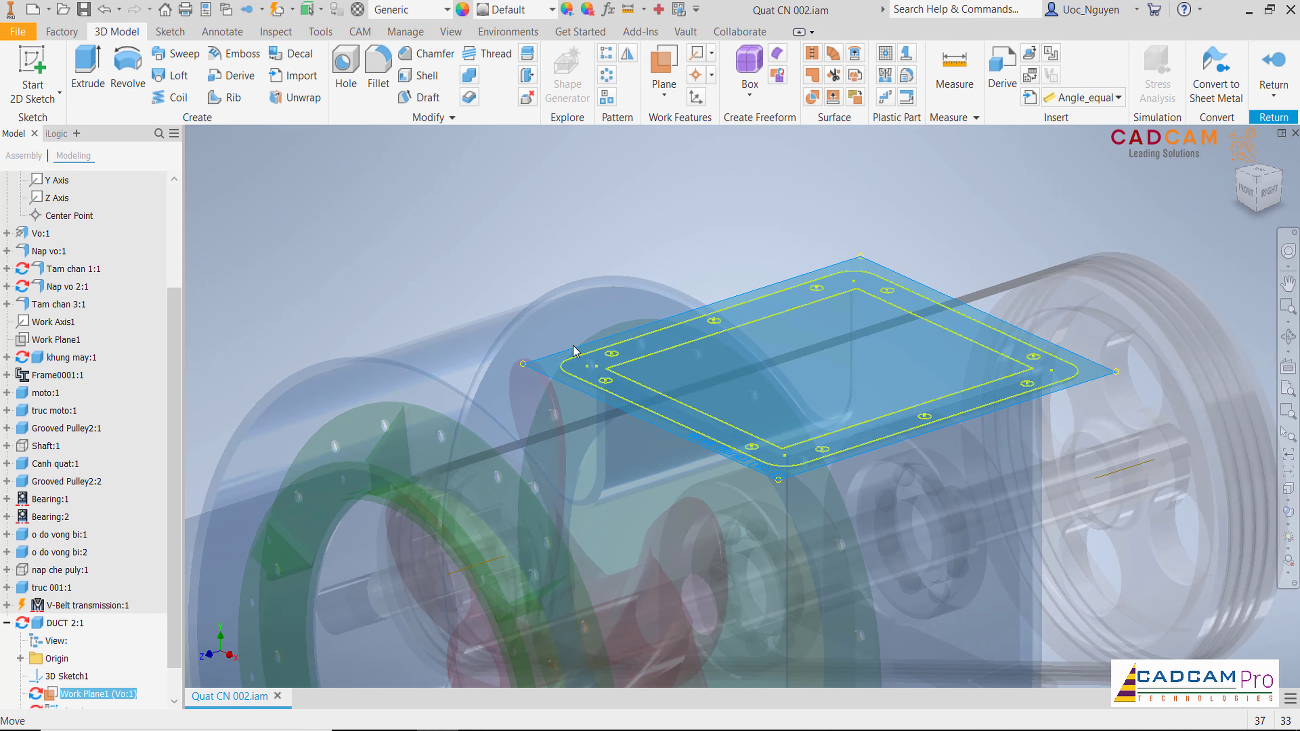
# - Restore the wider view and delete the empty 3D Sketch1
pyautogui.rightClick(575, 348)
pyautogui.click(604, 379)
pyautogui.keyDown('shift'); pyautogui.moveTo(631, 243); pyautogui.dragTo(675, 221, button='middle'); pyautogui.keyUp('shift')
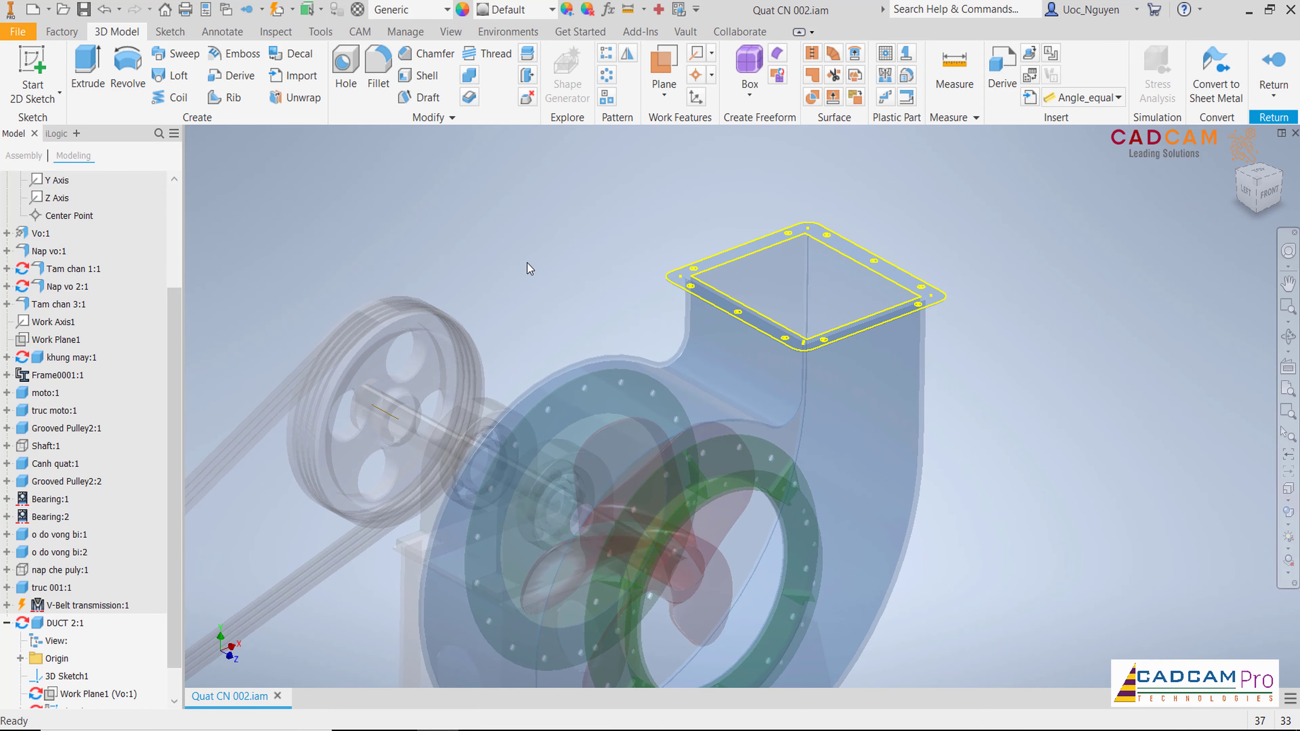
pyautogui.rightClick(77, 678)
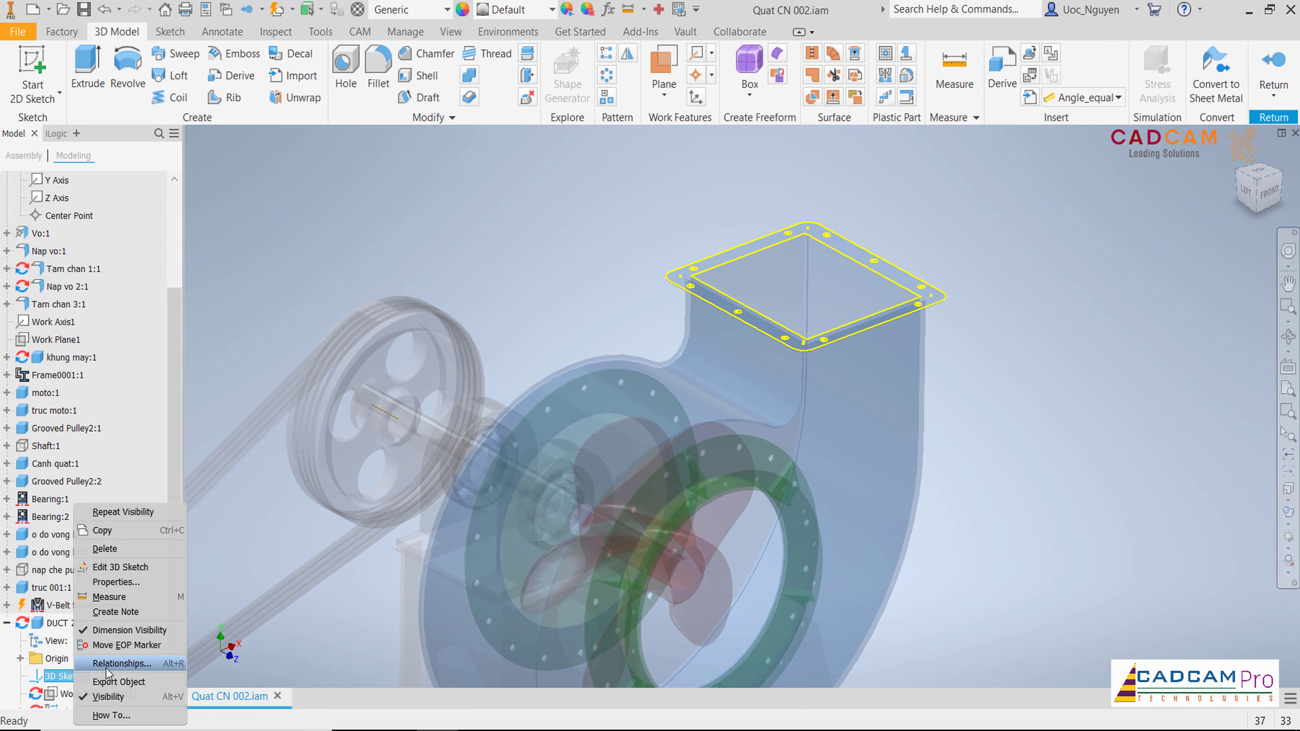
pyautogui.click(124, 549)
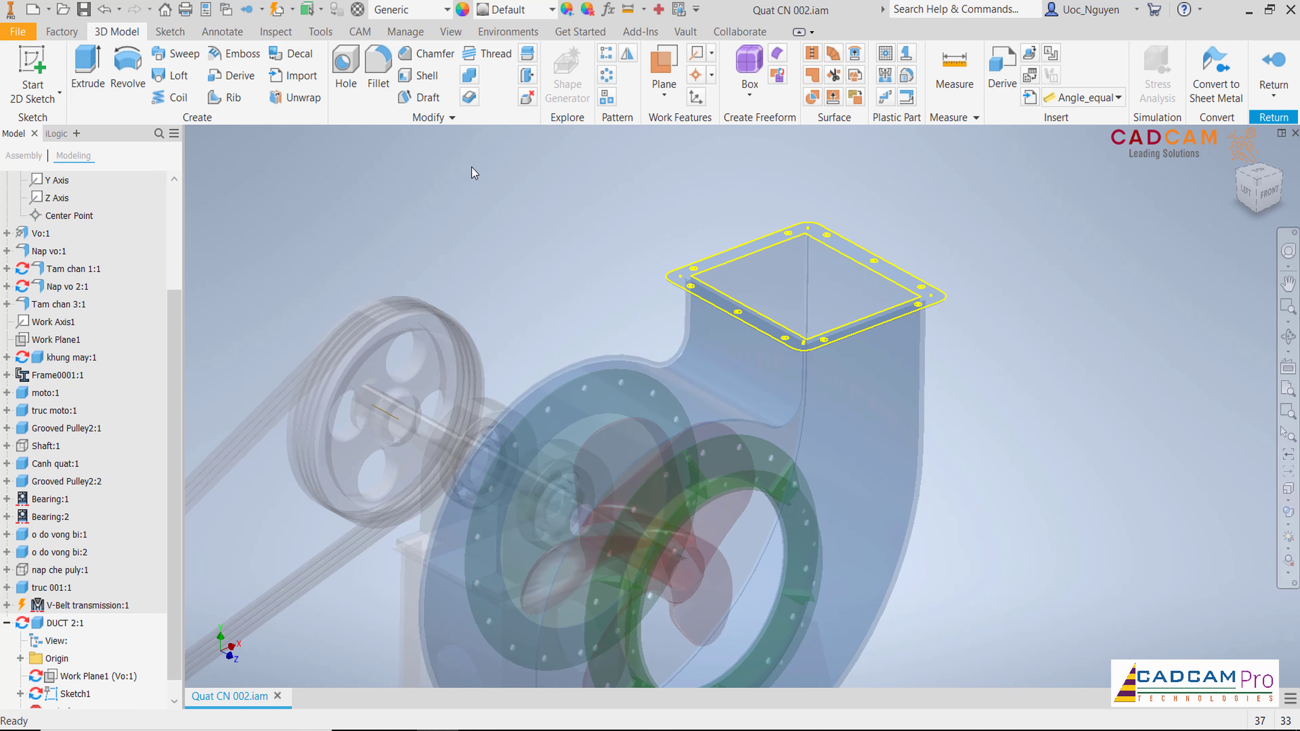
# - Extrude Sketch1's flange profile 3 mm into a solid bolted plate
pyautogui.scroll(5, 824, 197)
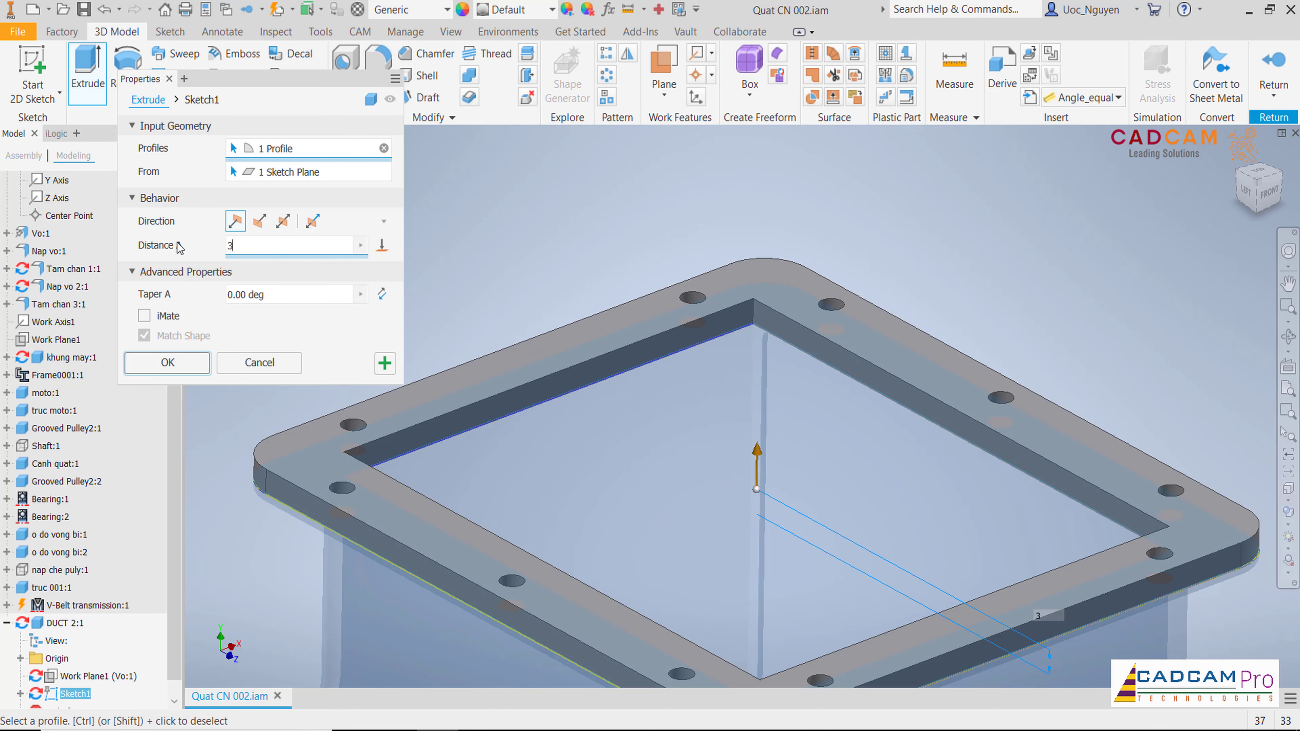
pyautogui.click(167, 362)
pyautogui.scroll(-5, 536, 286)
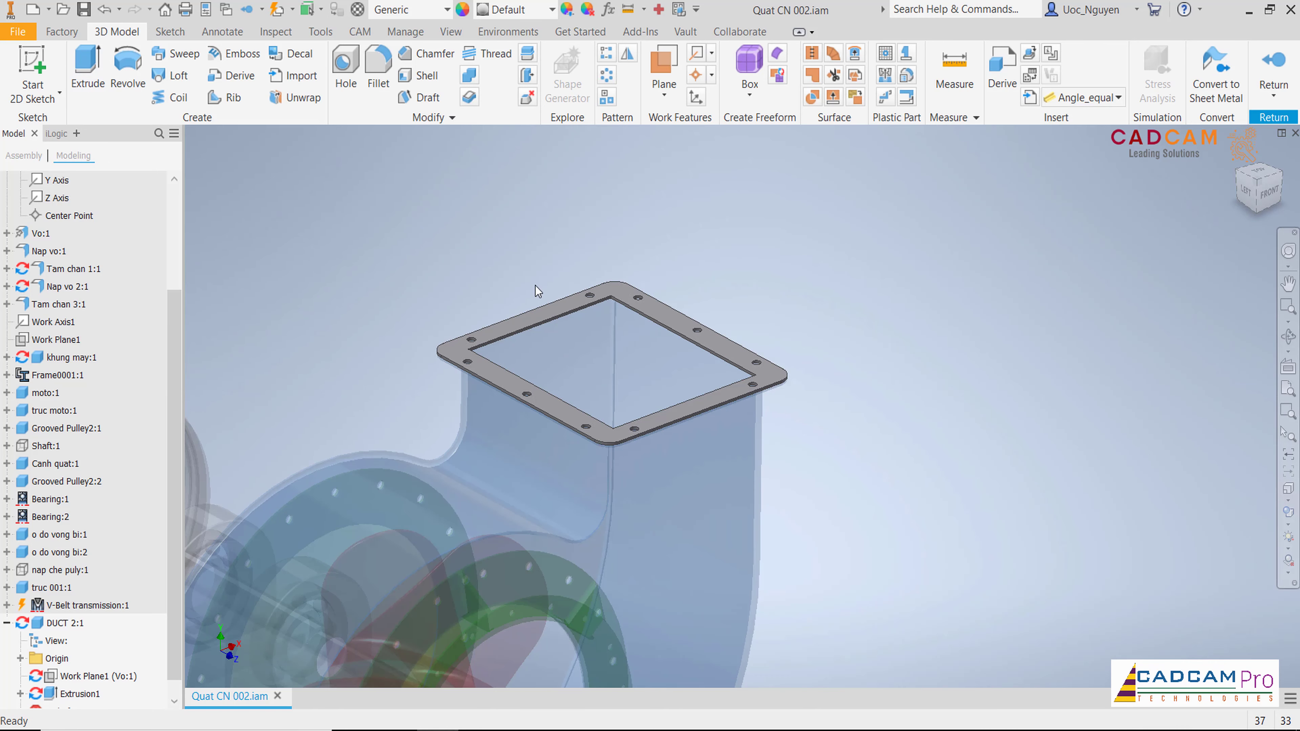
pyautogui.scroll(1, 499, 268)
pyautogui.scroll(1, 535, 303)
pyautogui.scroll(2, 535, 303)
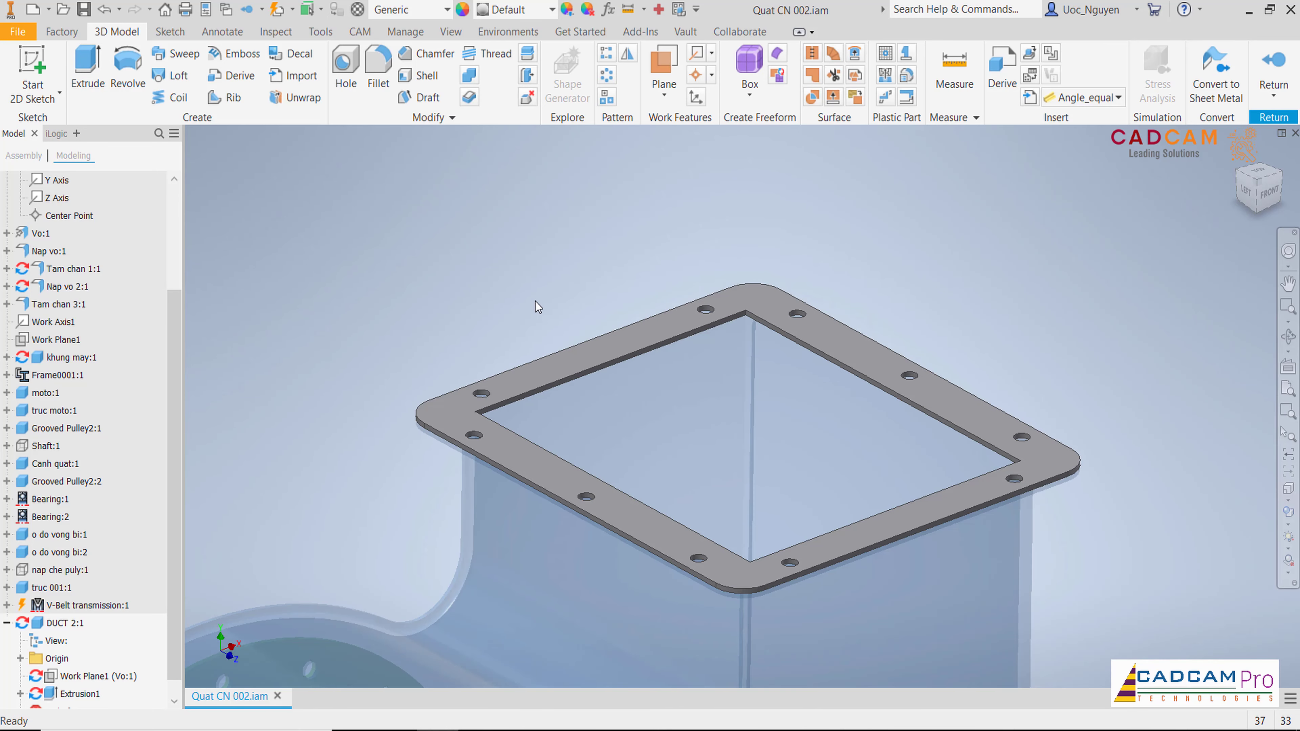
# - Sketch on the flange top face and project the opening's inner edges
pyautogui.click(849, 350)
pyautogui.press('s')
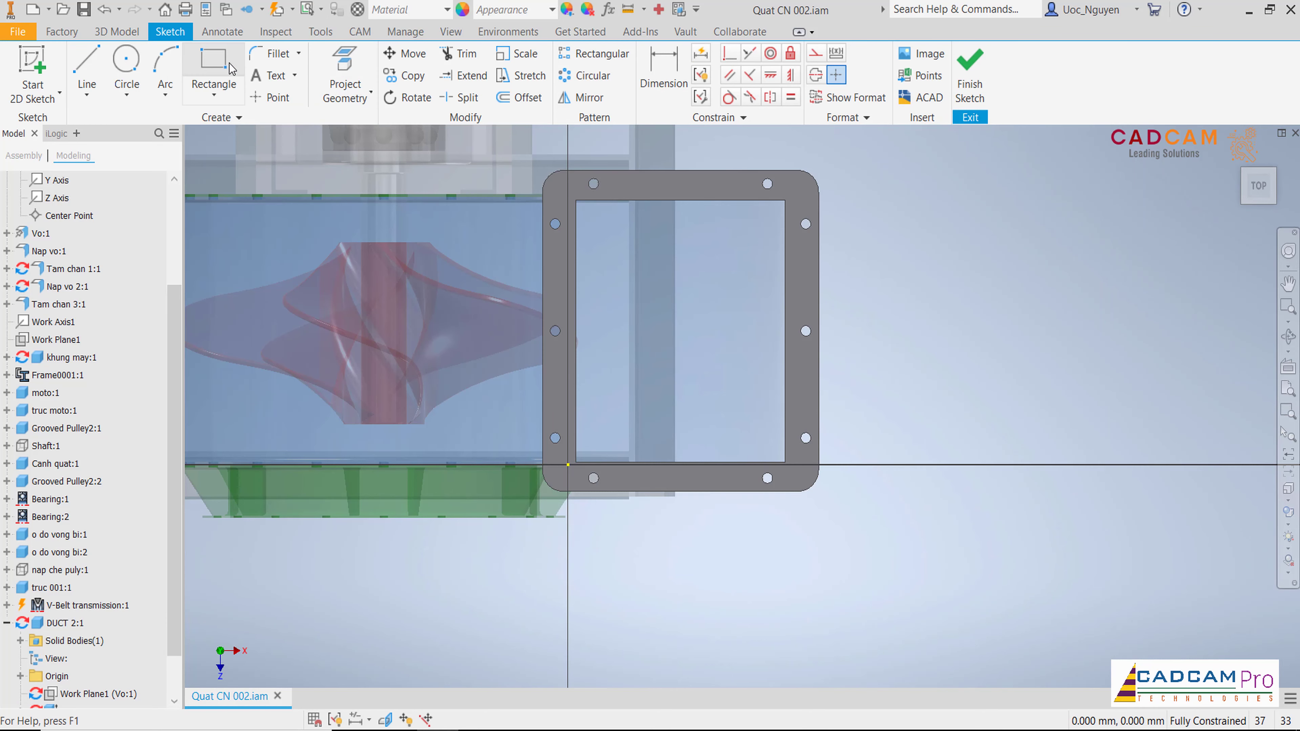
pyautogui.click(372, 80)
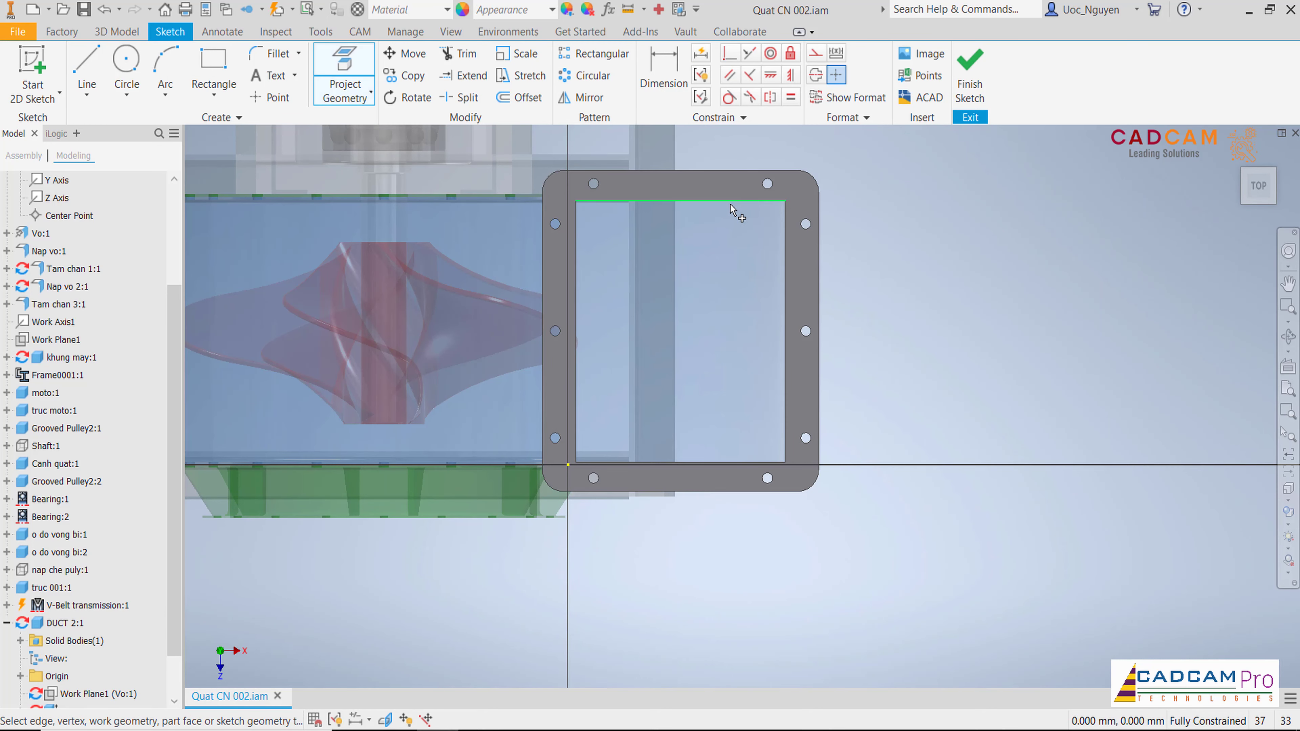
pyautogui.scroll(3, 711, 200)
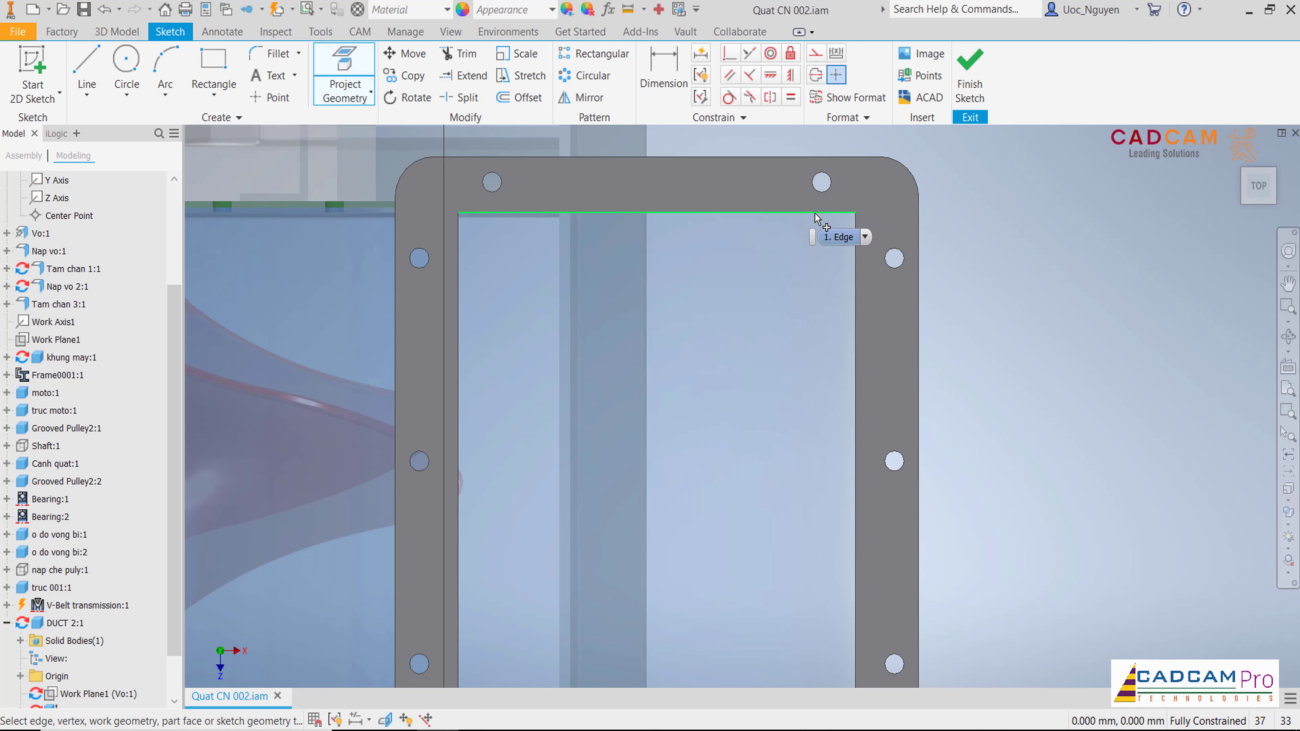
pyautogui.click(460, 237)
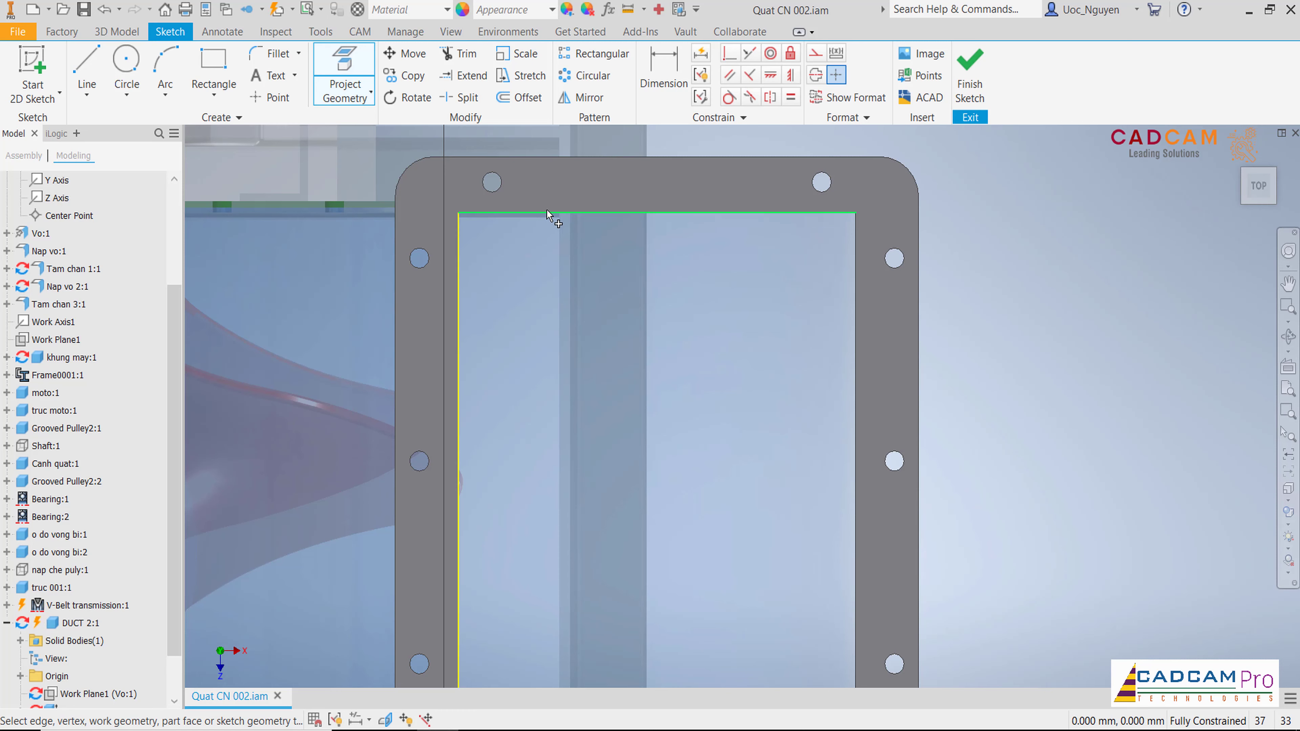
pyautogui.click(552, 213)
pyautogui.moveTo(806, 425); pyautogui.dragTo(816, 303, button='middle')
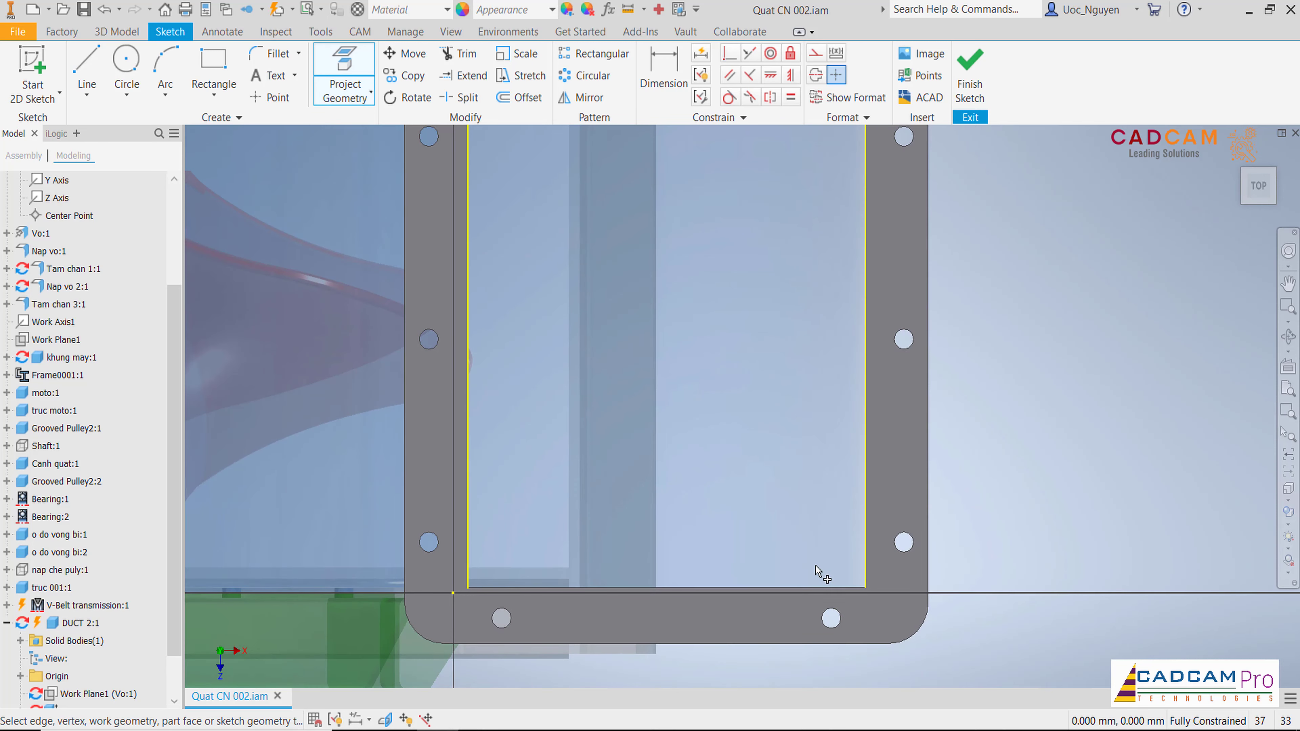
pyautogui.click(816, 587)
pyautogui.scroll(3, 810, 463)
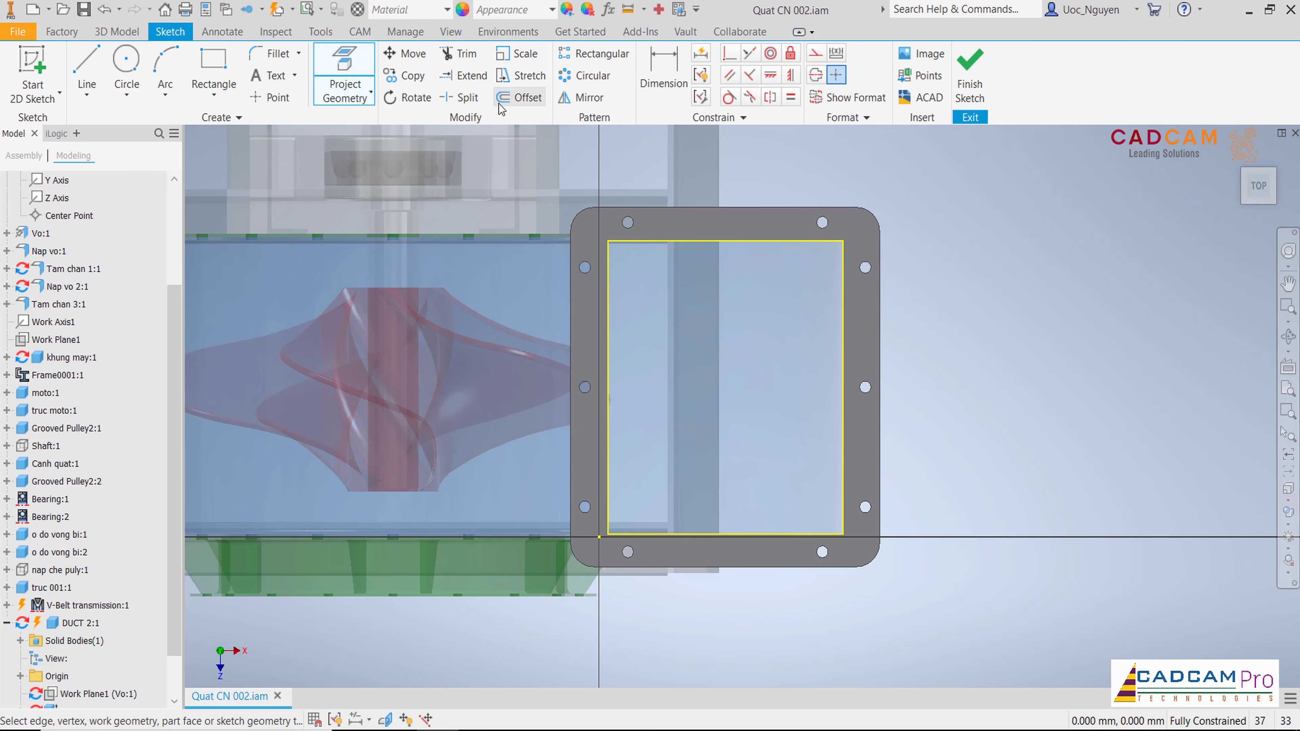
# - Offset the projected opening rectangle by 1.5 mm, then return to the home view
pyautogui.click(518, 97)
pyautogui.click(732, 240)
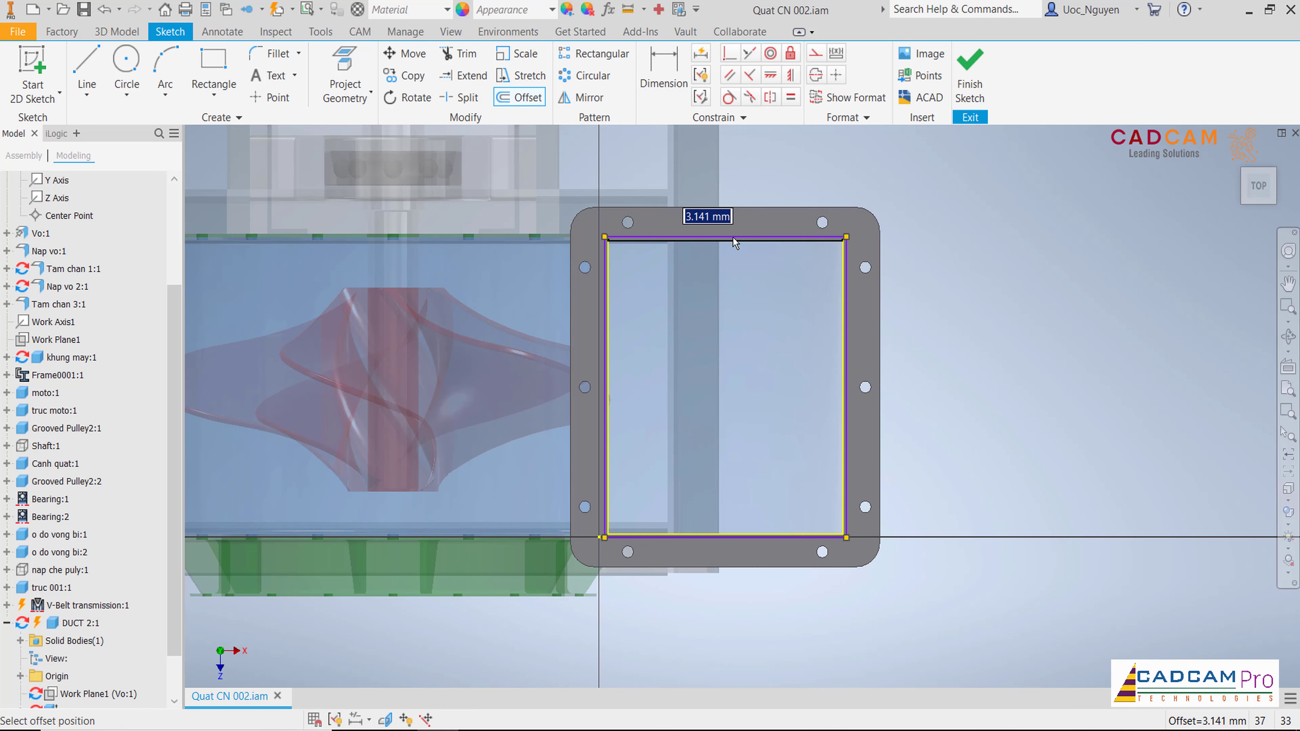
pyautogui.press('Return')
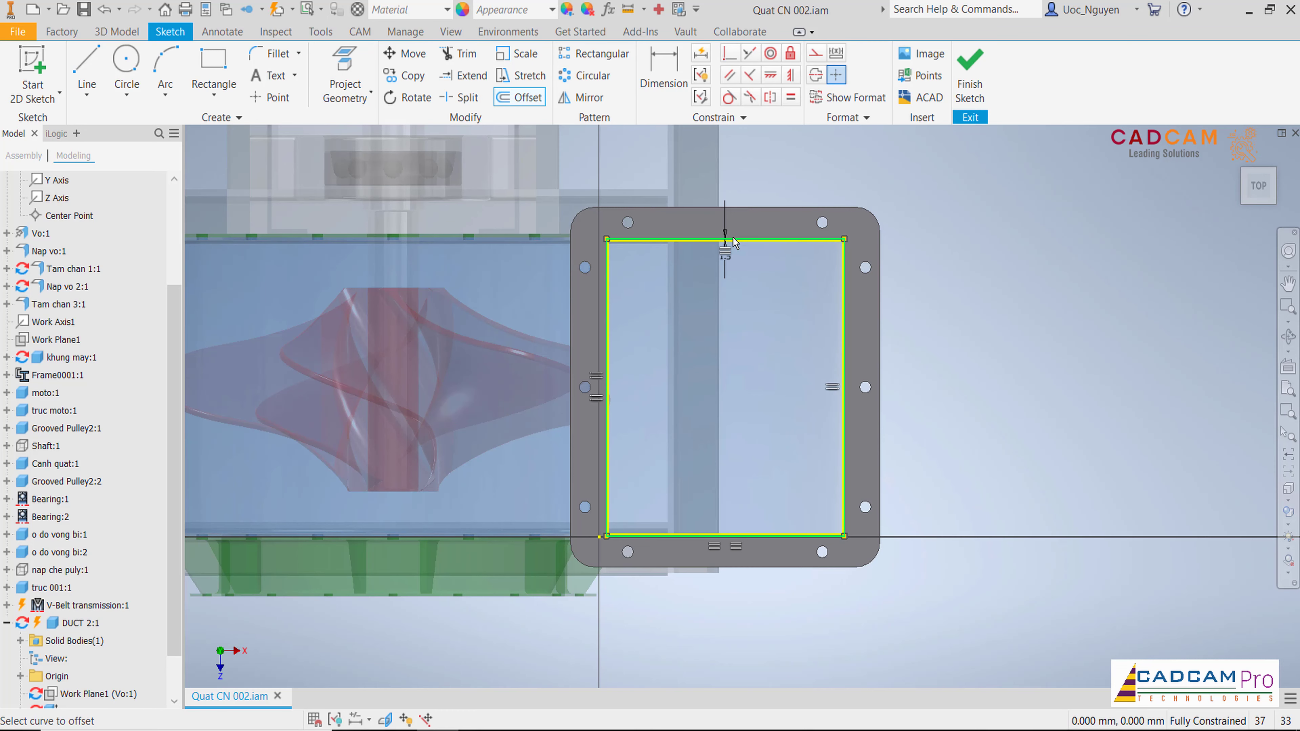
pyautogui.press('Escape')
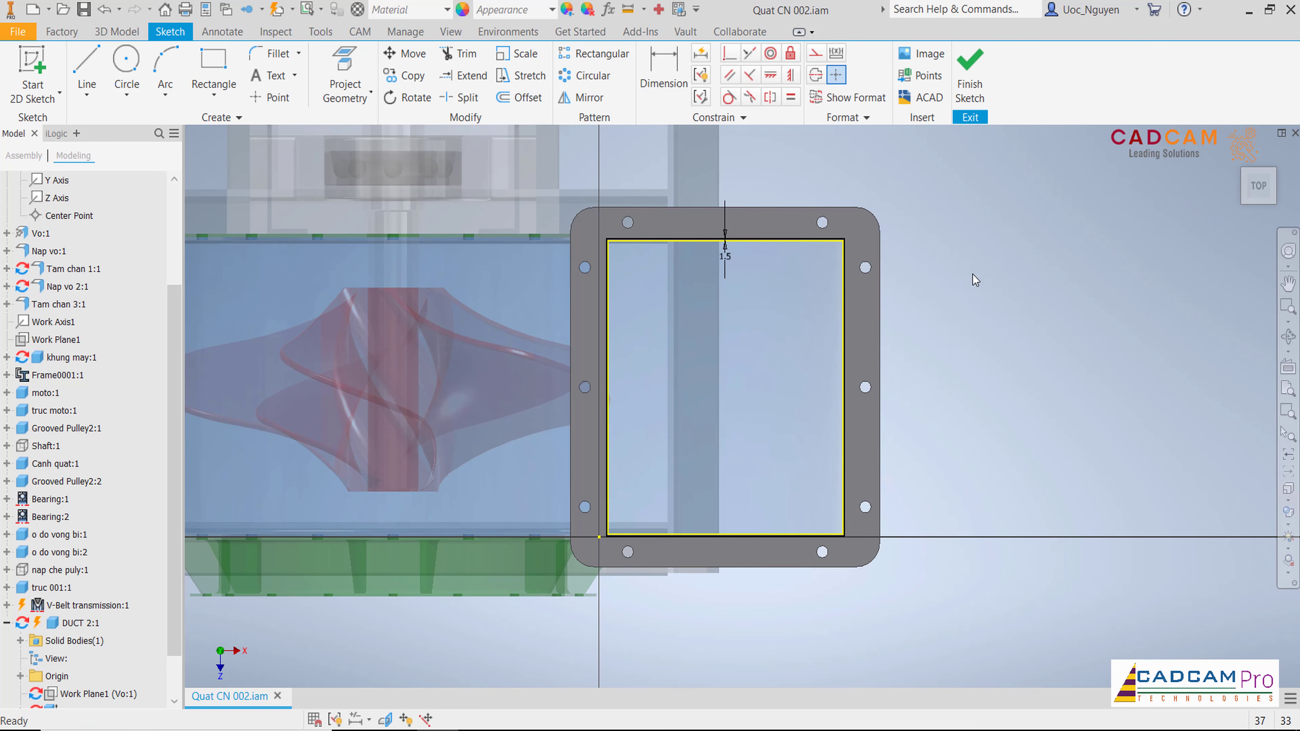
pyautogui.scroll(4, 846, 245)
pyautogui.scroll(-3, 846, 246)
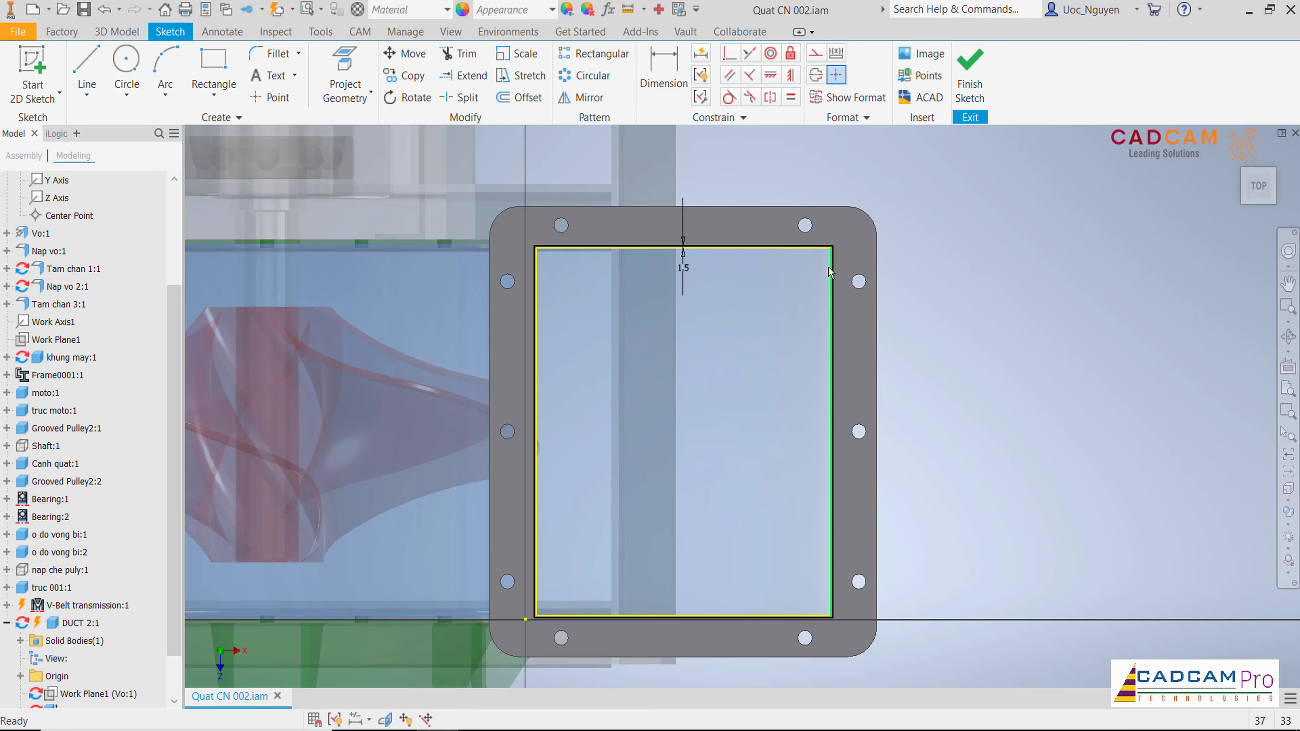
pyautogui.press('F6')
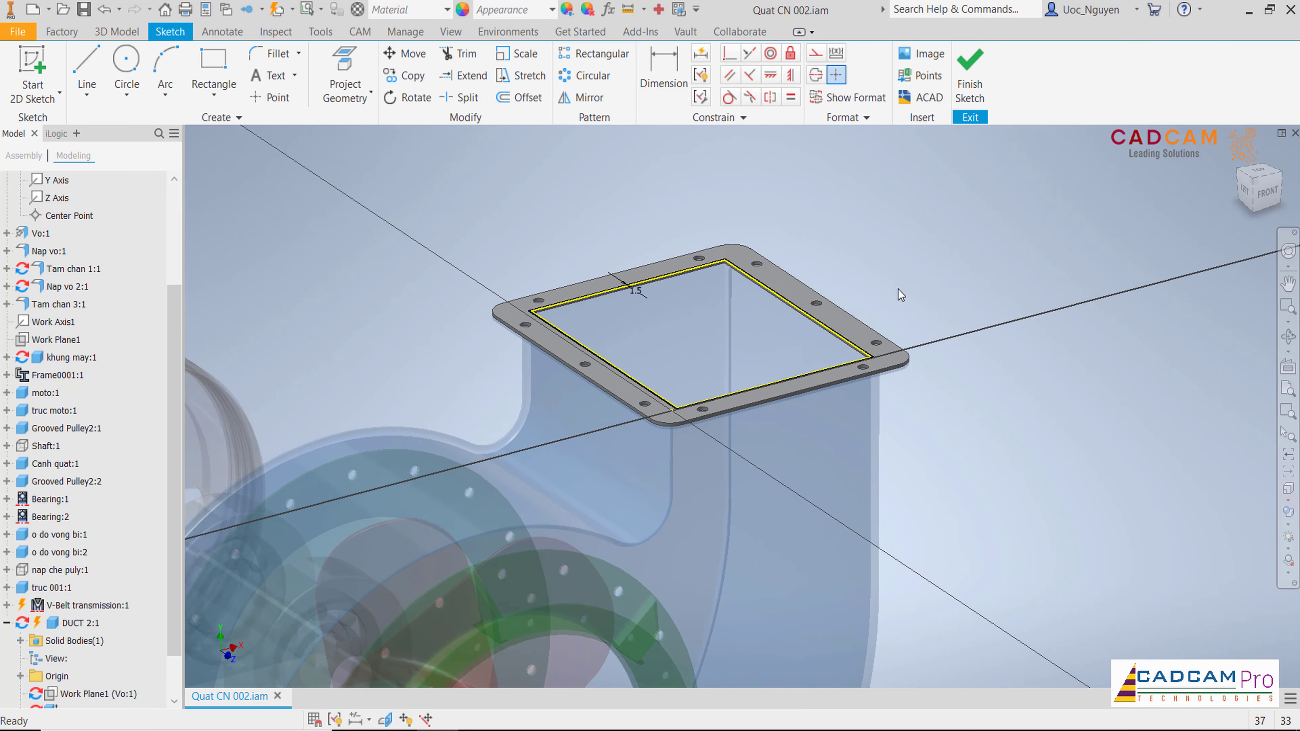
# - Draw a line across the opening from the top to the bottom inner edge
pyautogui.press('l')
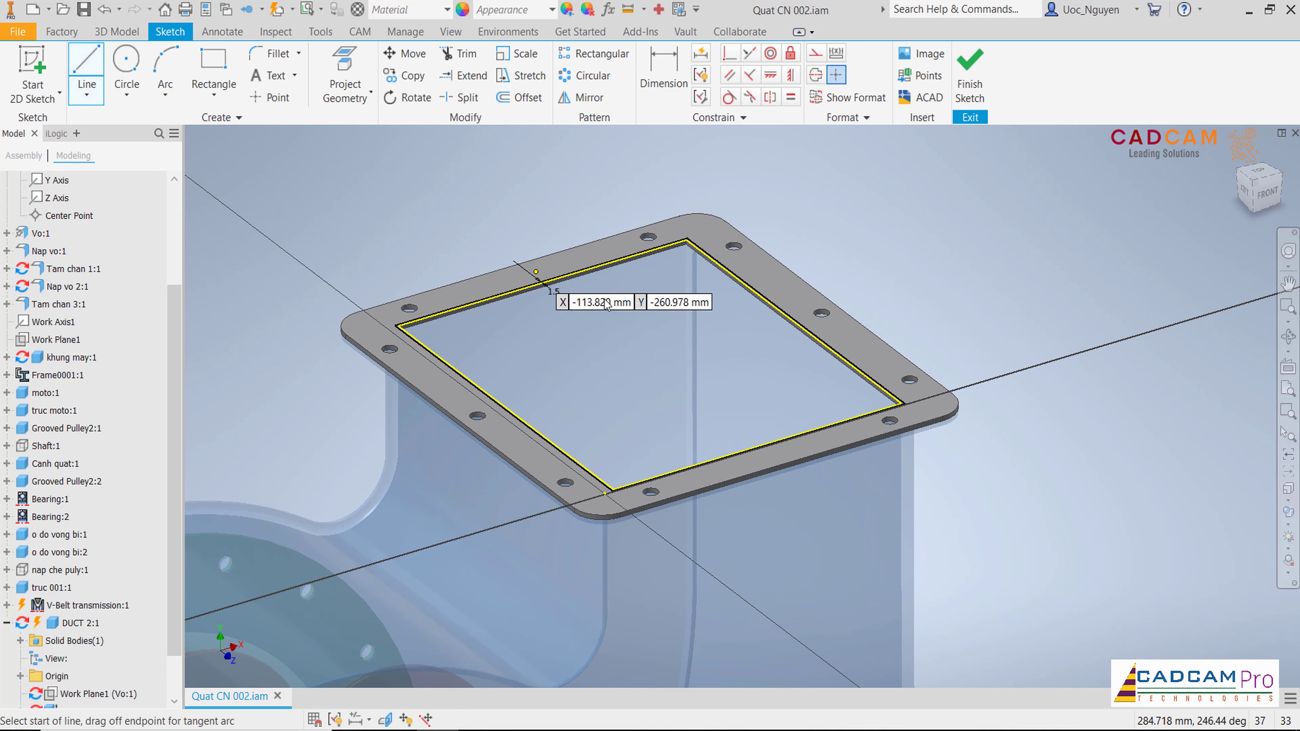
pyautogui.click(543, 282)
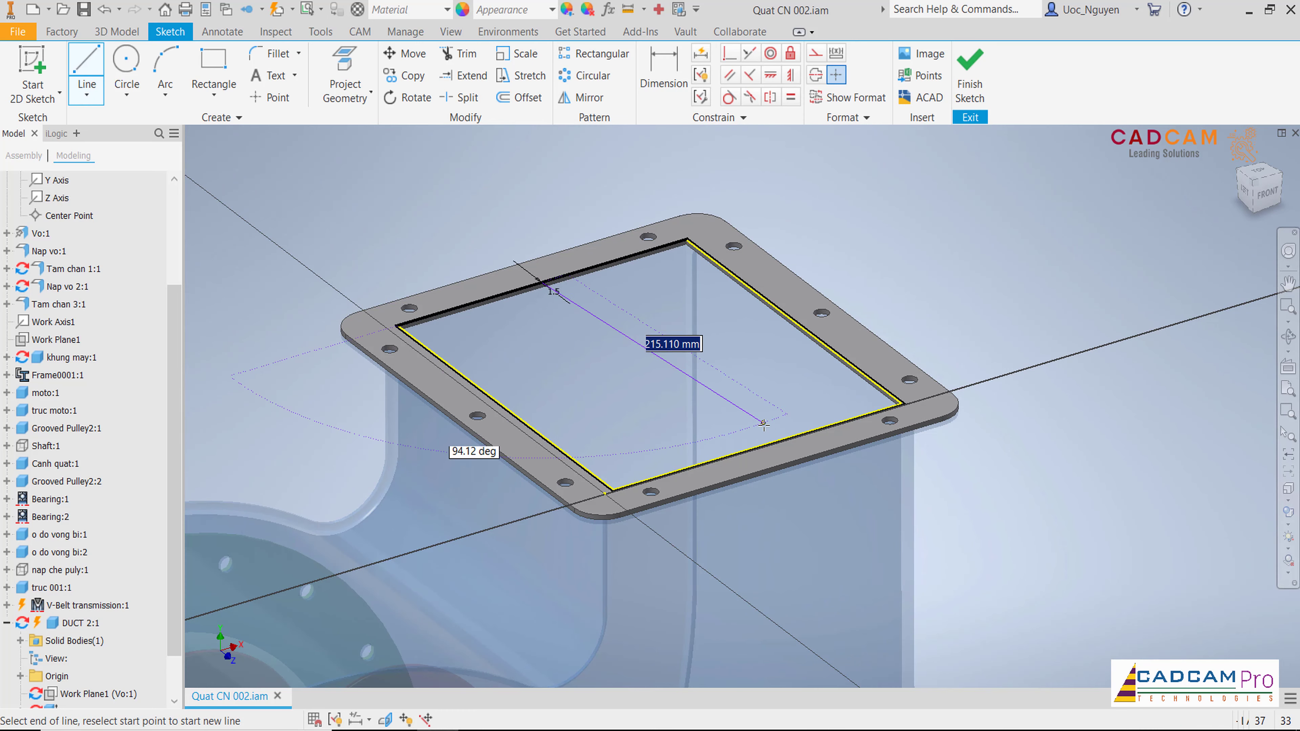
pyautogui.click(757, 446)
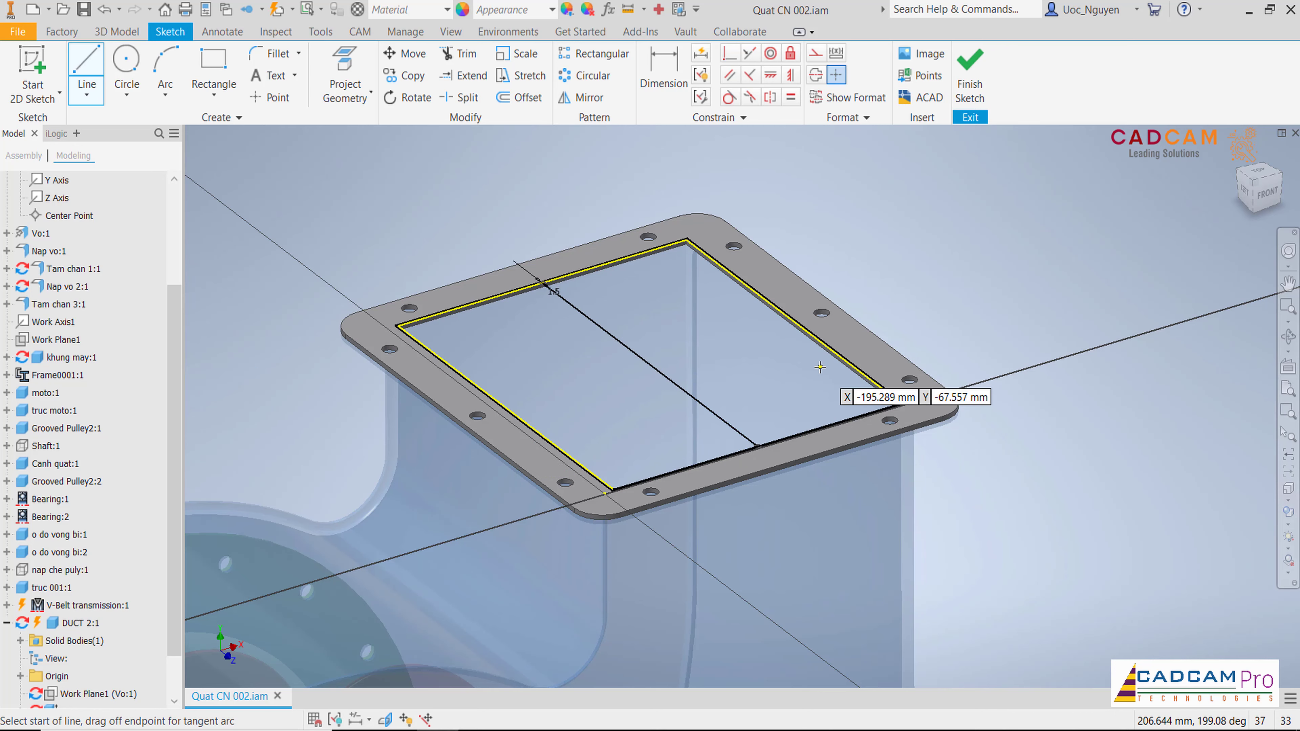
pyautogui.press('Escape')
pyautogui.rightClick(748, 395)
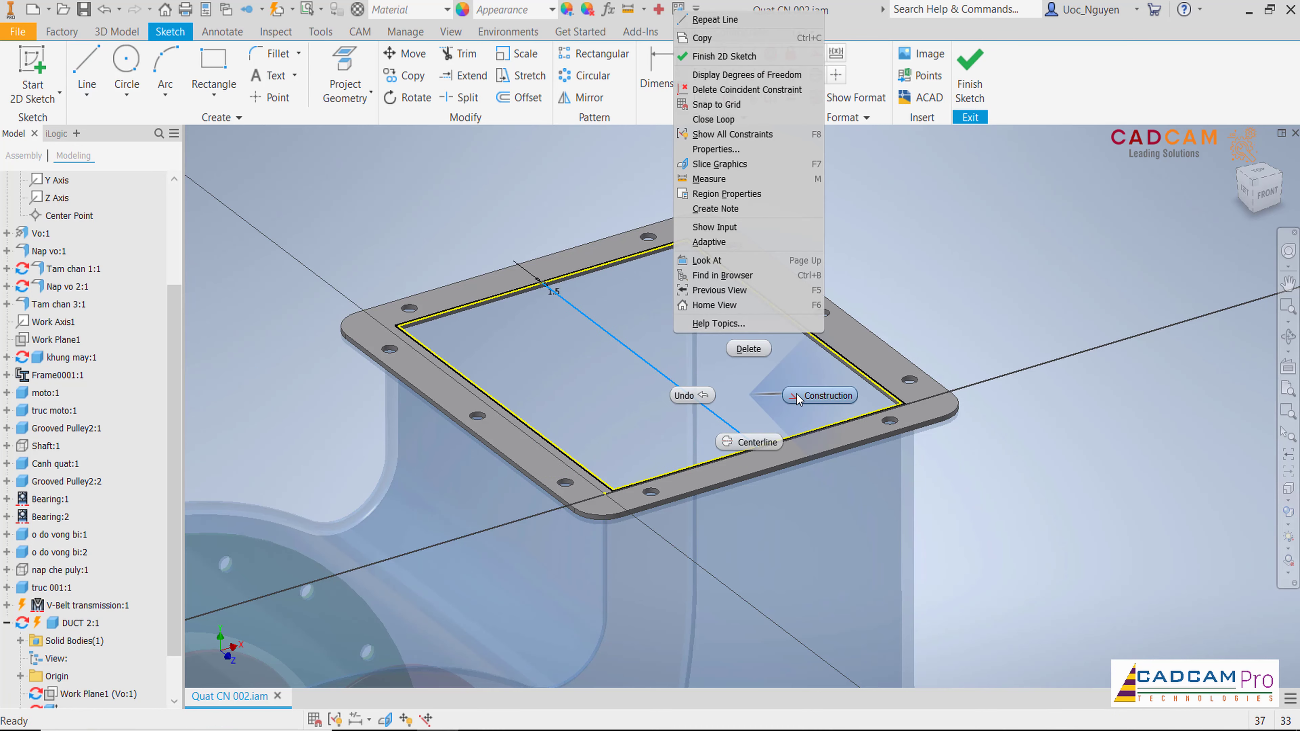
pyautogui.press('Escape')
# - Place a point near the line's middle and make the line construction geometry
pyautogui.click(274, 97)
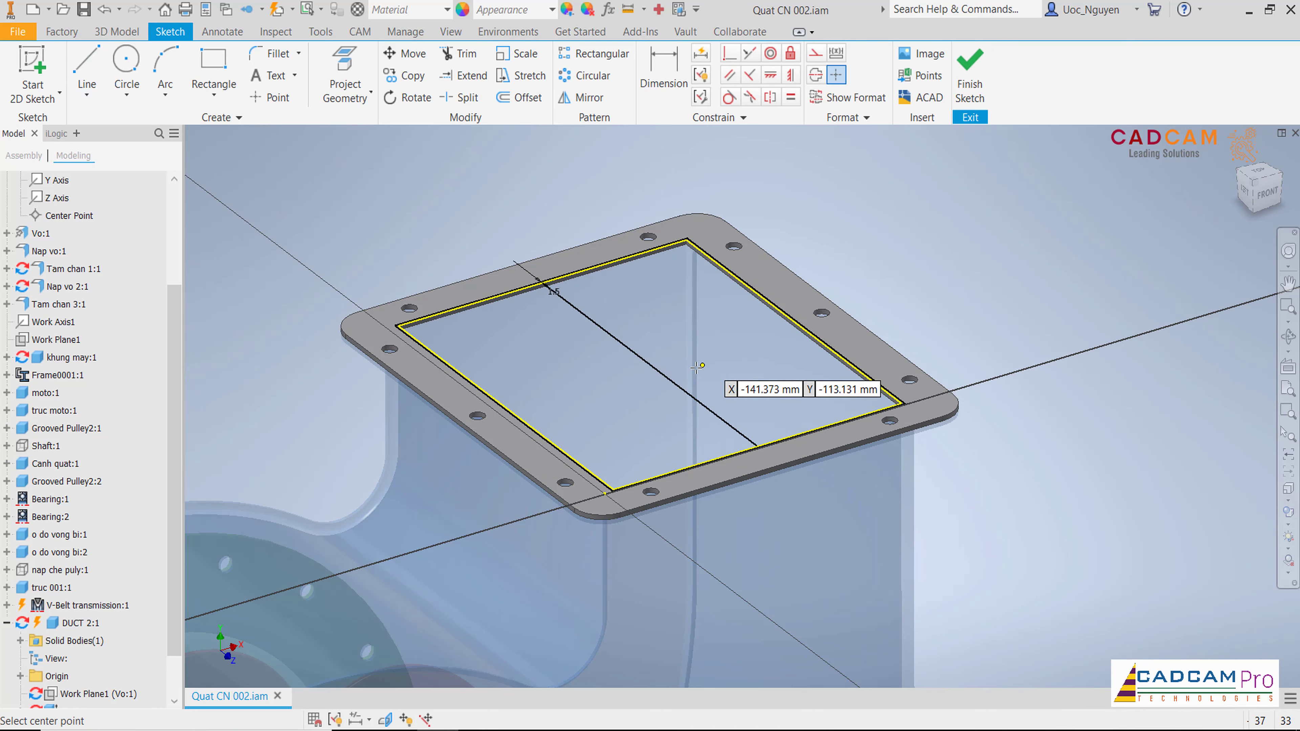
pyautogui.click(647, 363)
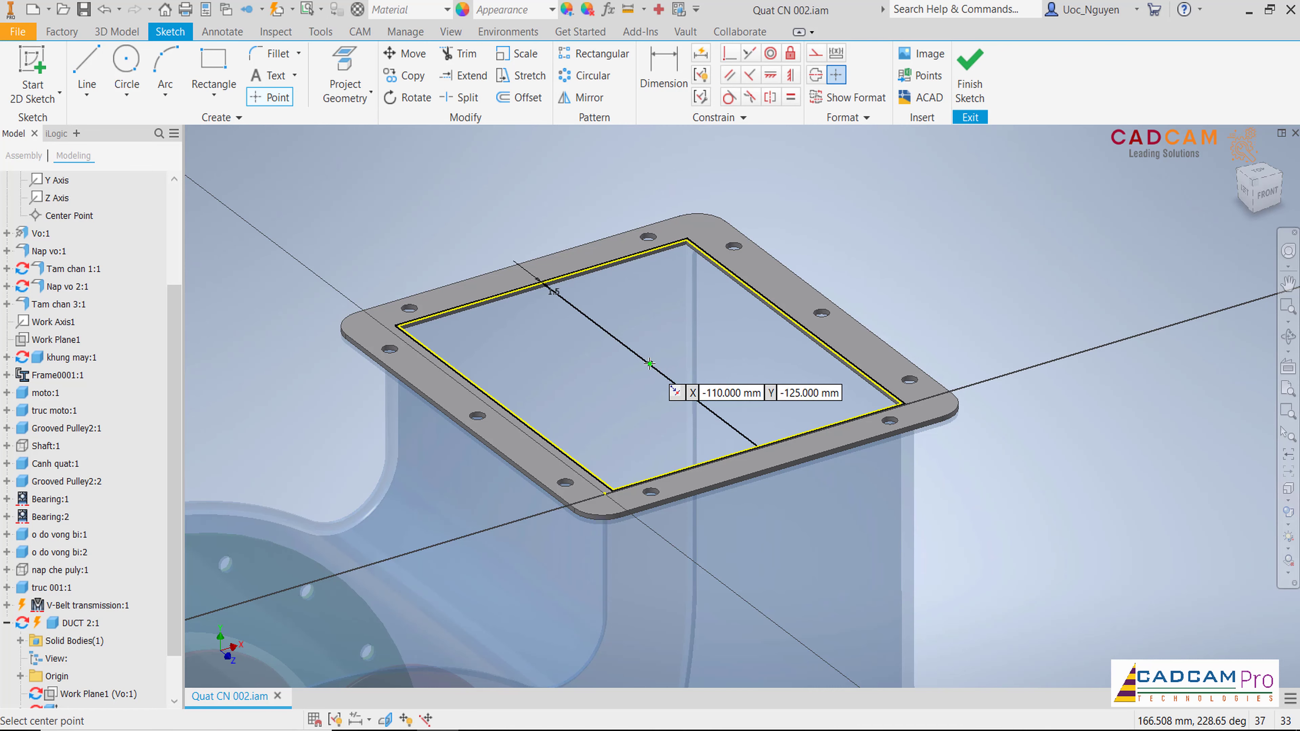
pyautogui.press('Escape')
pyautogui.rightClick(978, 270)
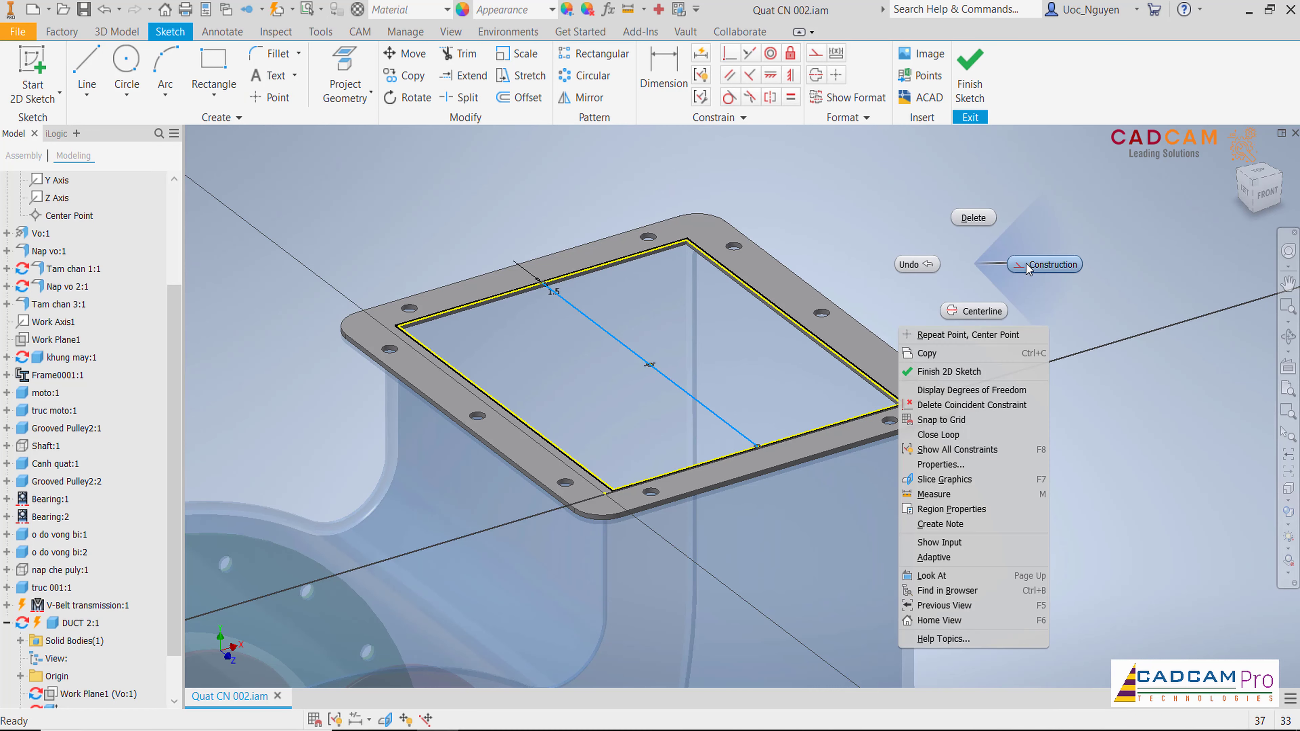
pyautogui.click(1029, 267)
# - Recentre the flange in view and finish the sketch
pyautogui.scroll(3, 763, 424)
pyautogui.scroll(2, 745, 463)
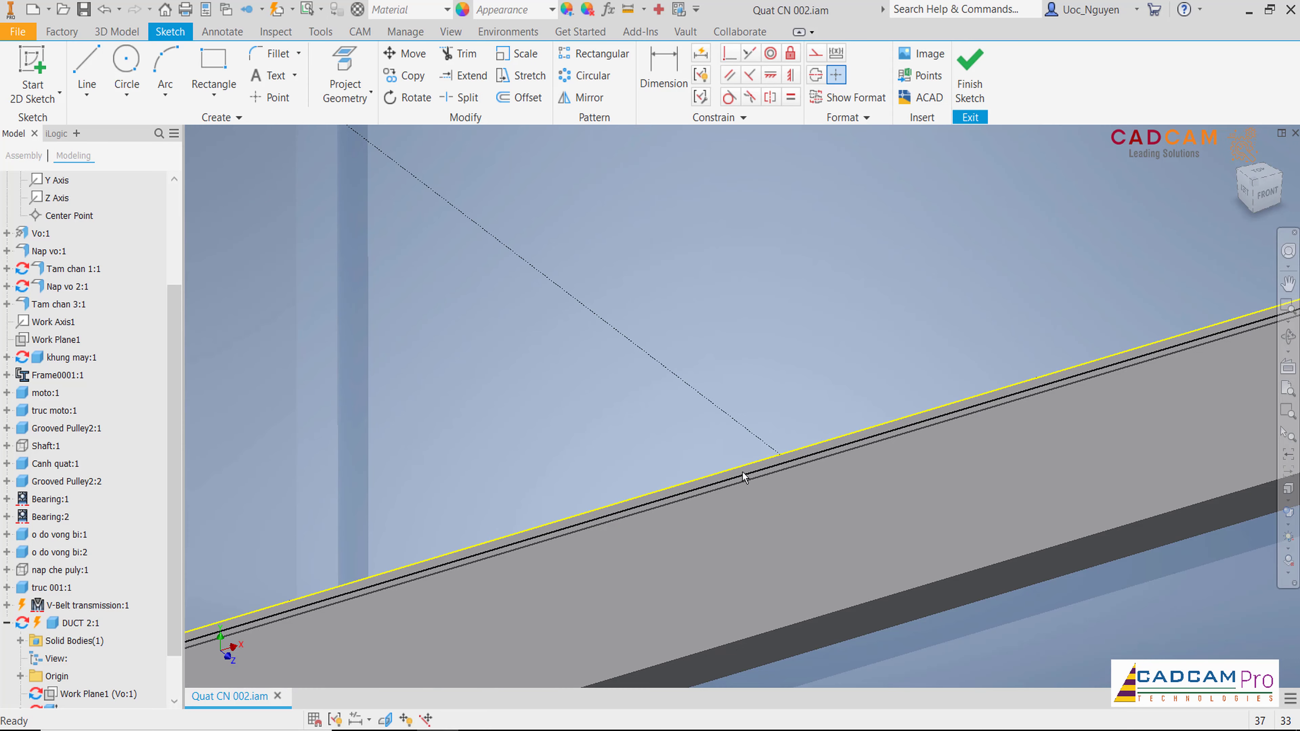
pyautogui.scroll(-6, 740, 464)
pyautogui.moveTo(621, 393); pyautogui.dragTo(627, 396, button='middle')
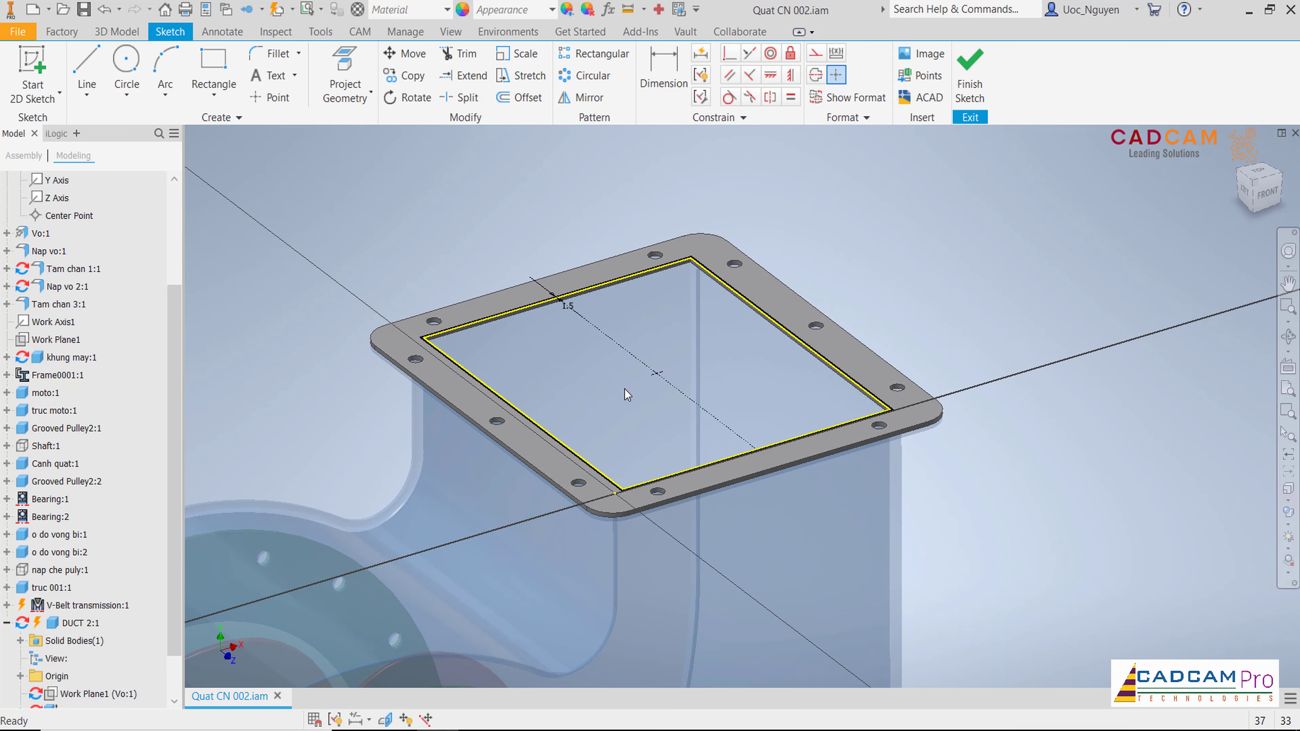
pyautogui.click(980, 69)
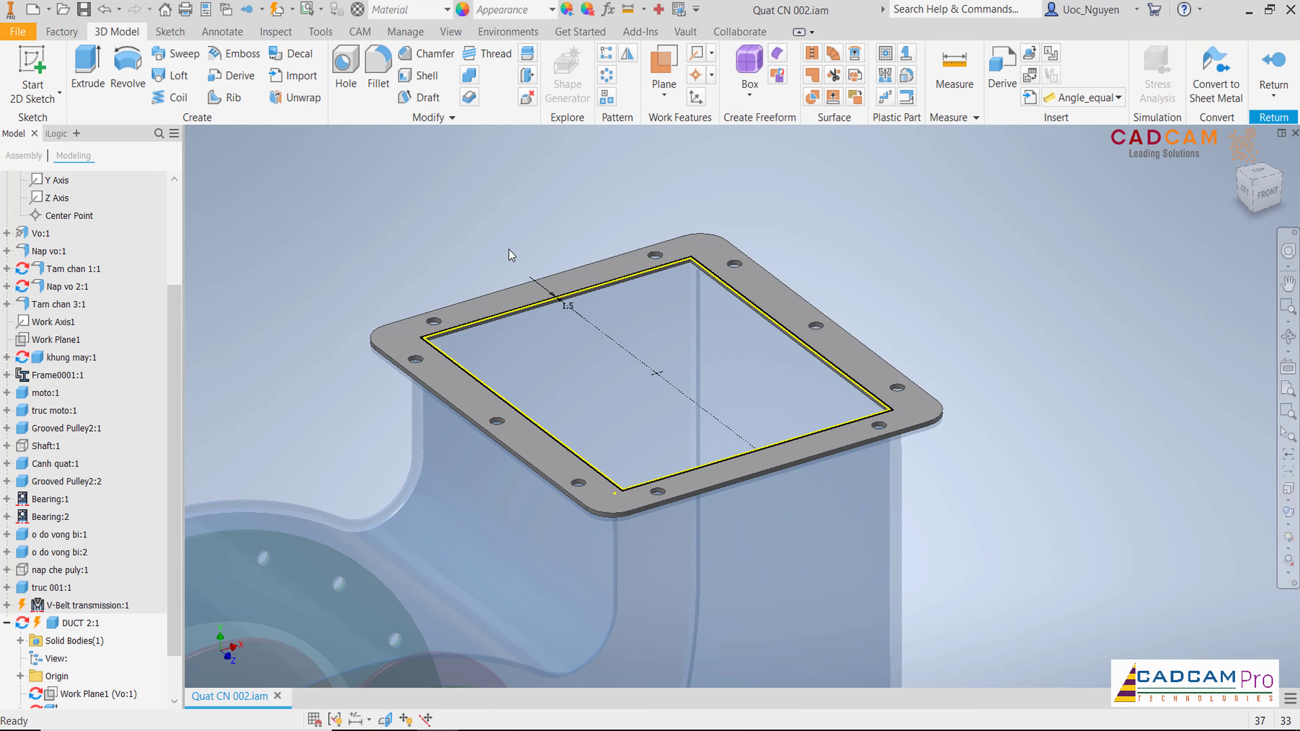
# - Start a new 3D sketch in DUCT 2
pyautogui.click(41, 105)
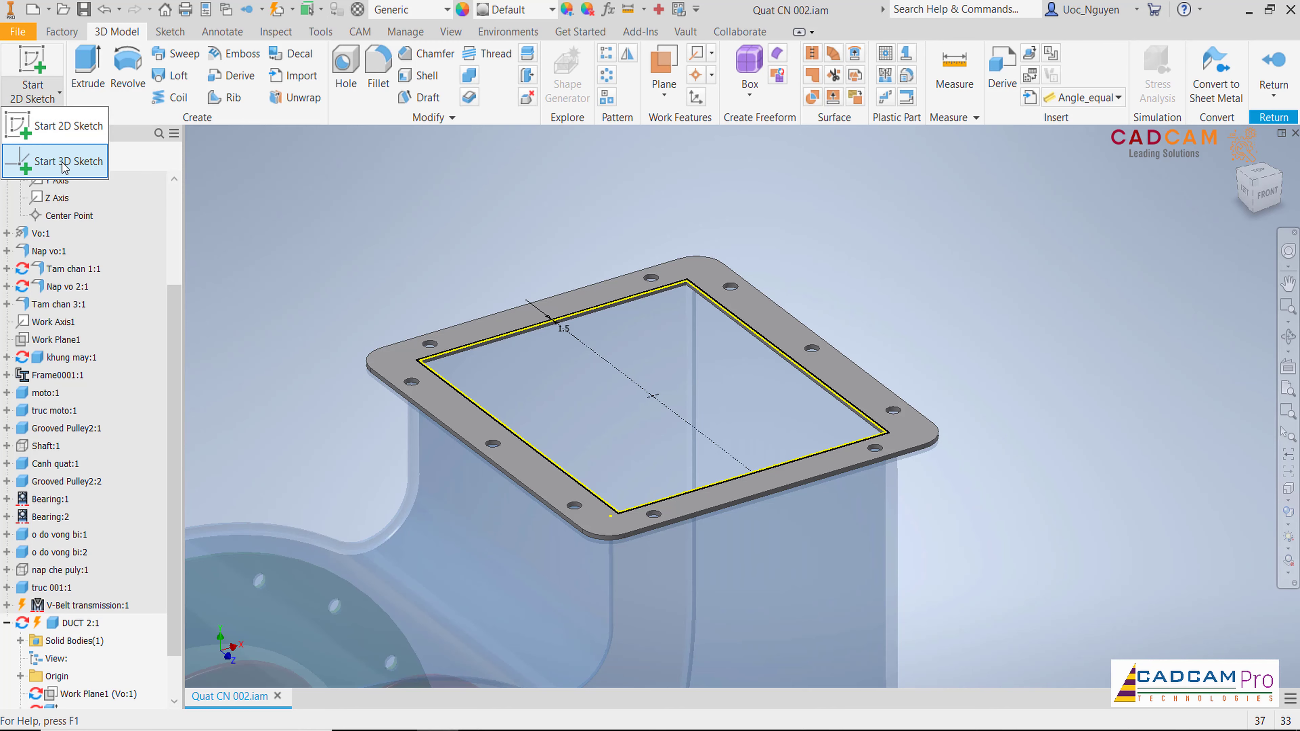
pyautogui.click(82, 160)
pyautogui.scroll(-2, 589, 293)
pyautogui.scroll(-4, 588, 293)
pyautogui.scroll(-1, 609, 255)
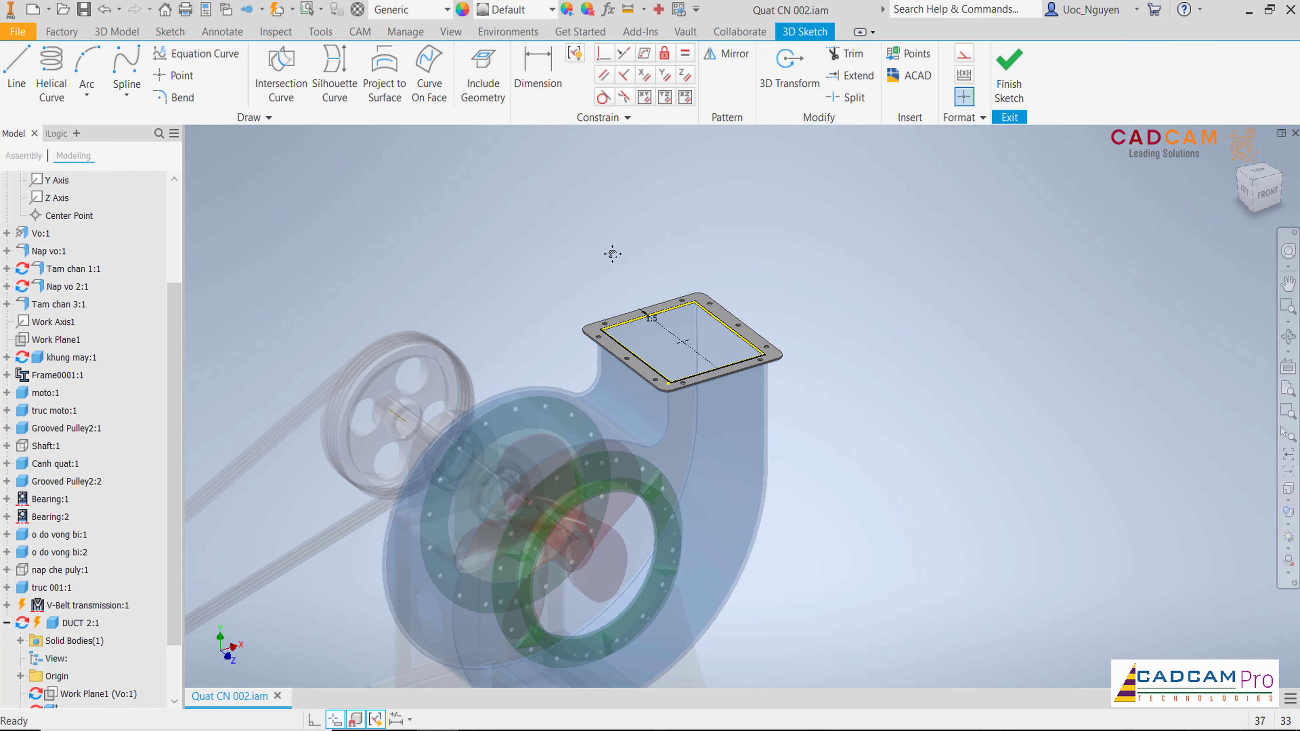
pyautogui.scroll(-1, 614, 256)
# - Start a 3D line at the flange centre point, in Front view with room above
pyautogui.click(16, 72)
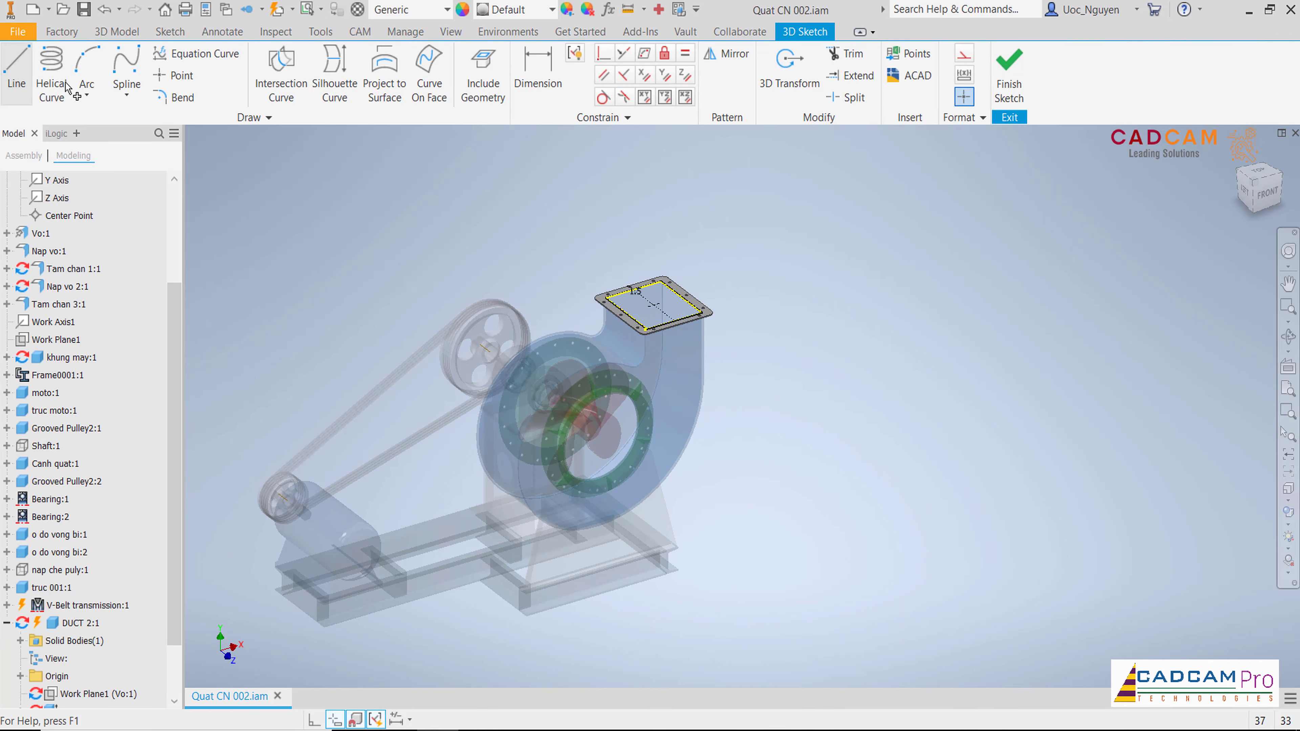
pyautogui.scroll(3, 665, 277)
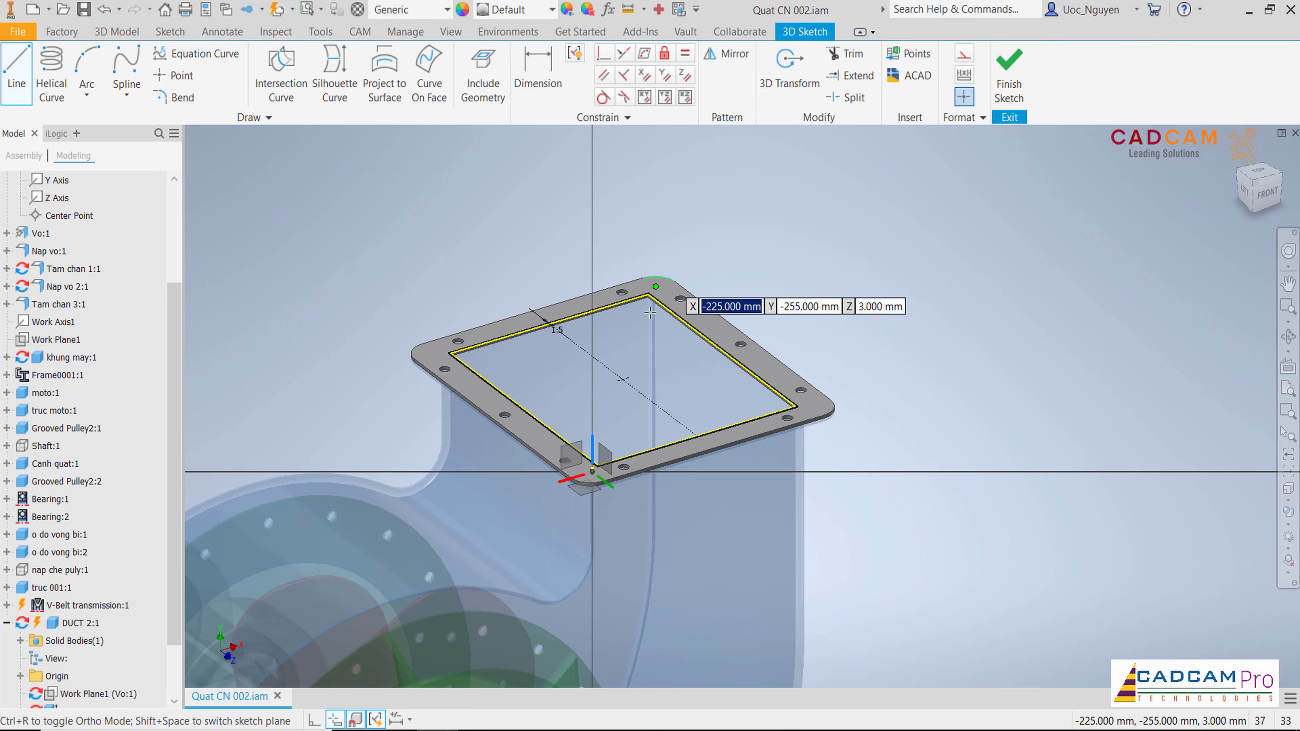
pyautogui.click(623, 379)
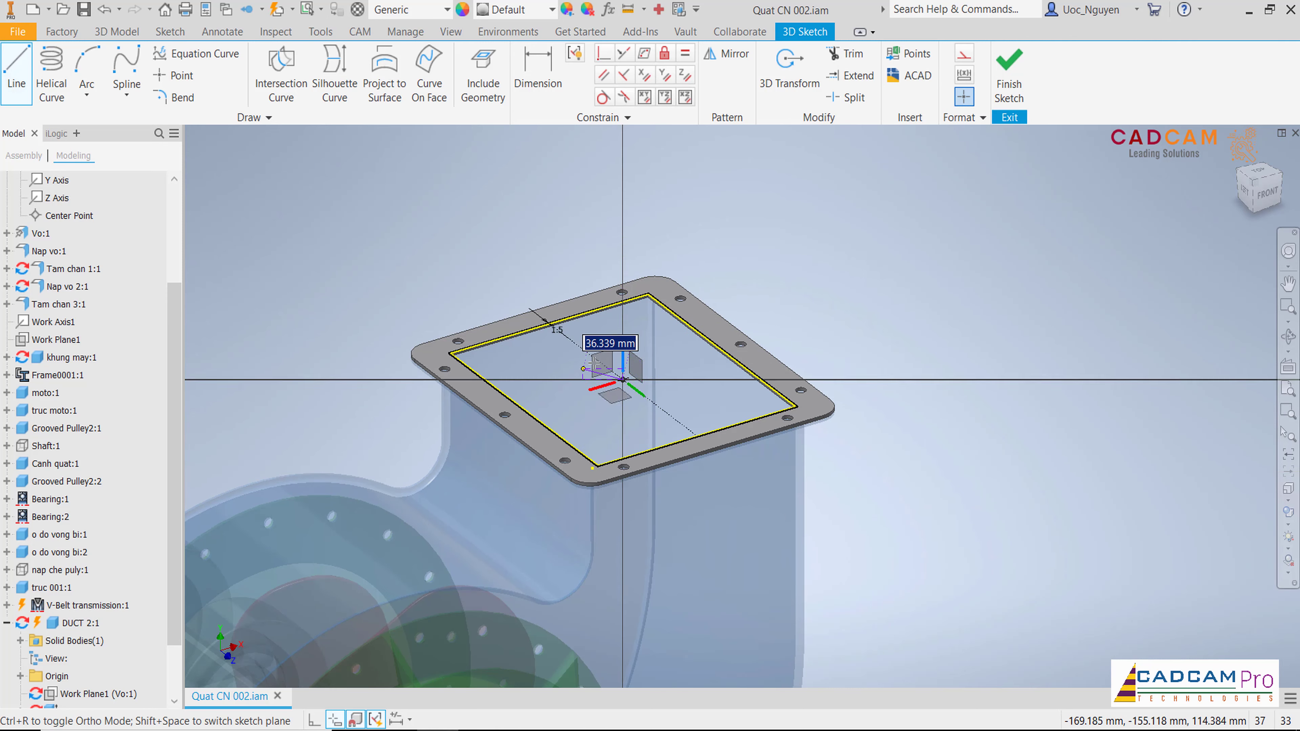
pyautogui.click(1264, 195)
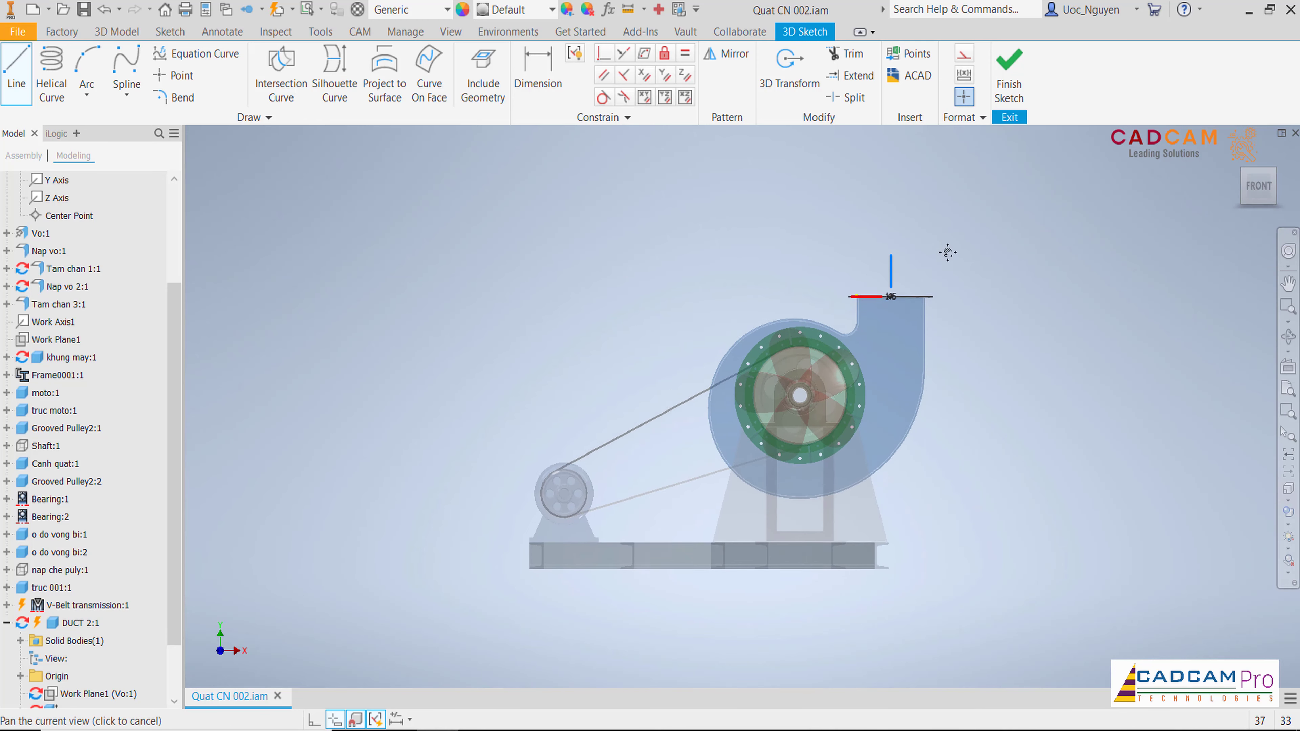
pyautogui.moveTo(957, 249); pyautogui.dragTo(728, 453, button='middle')
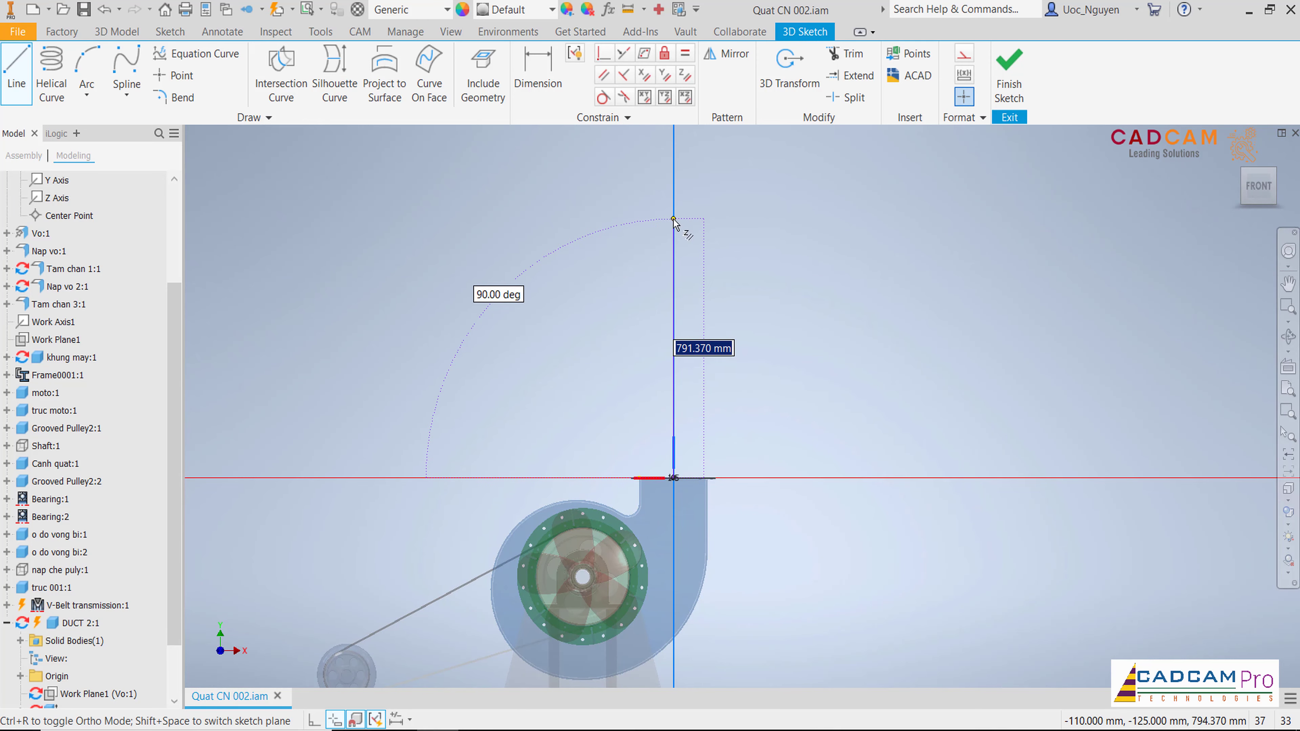
# - Draw the first two path lines: a vertical riser above the flange and a horizontal run
pyautogui.click(674, 219)
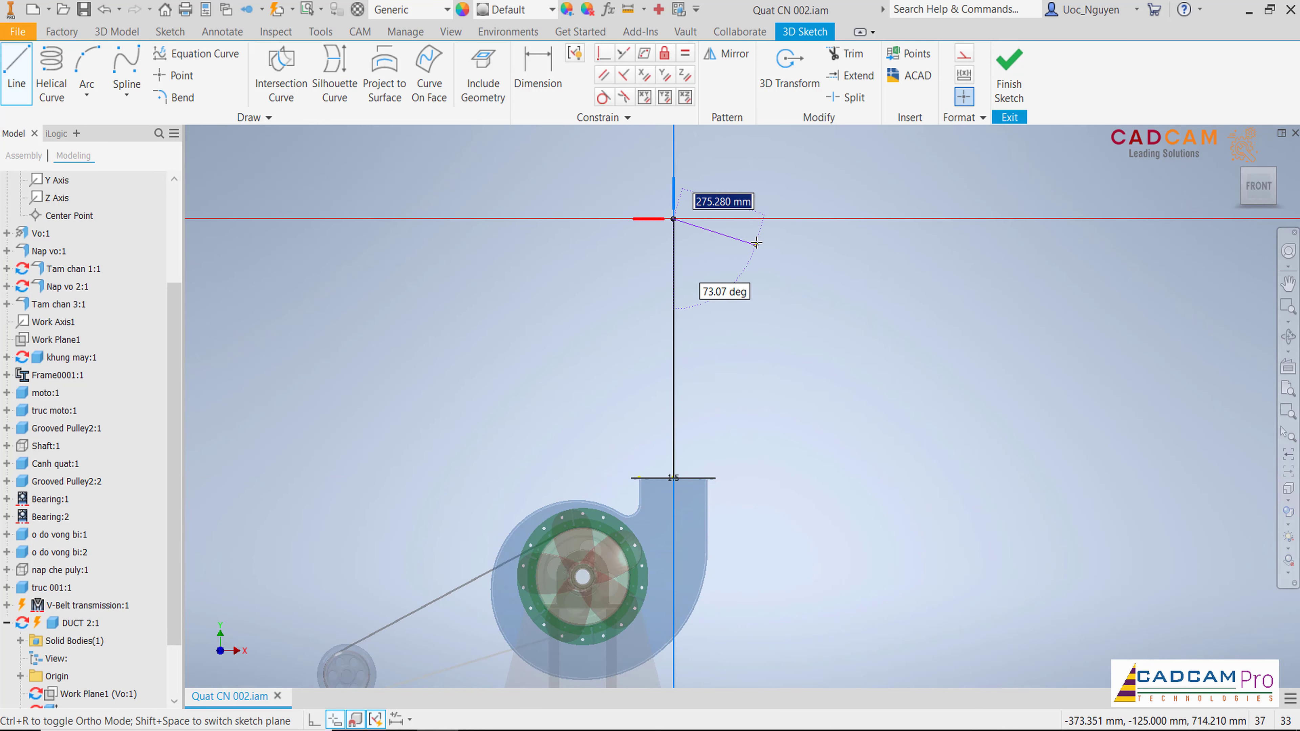
pyautogui.click(1035, 219)
pyautogui.scroll(-3, 873, 303)
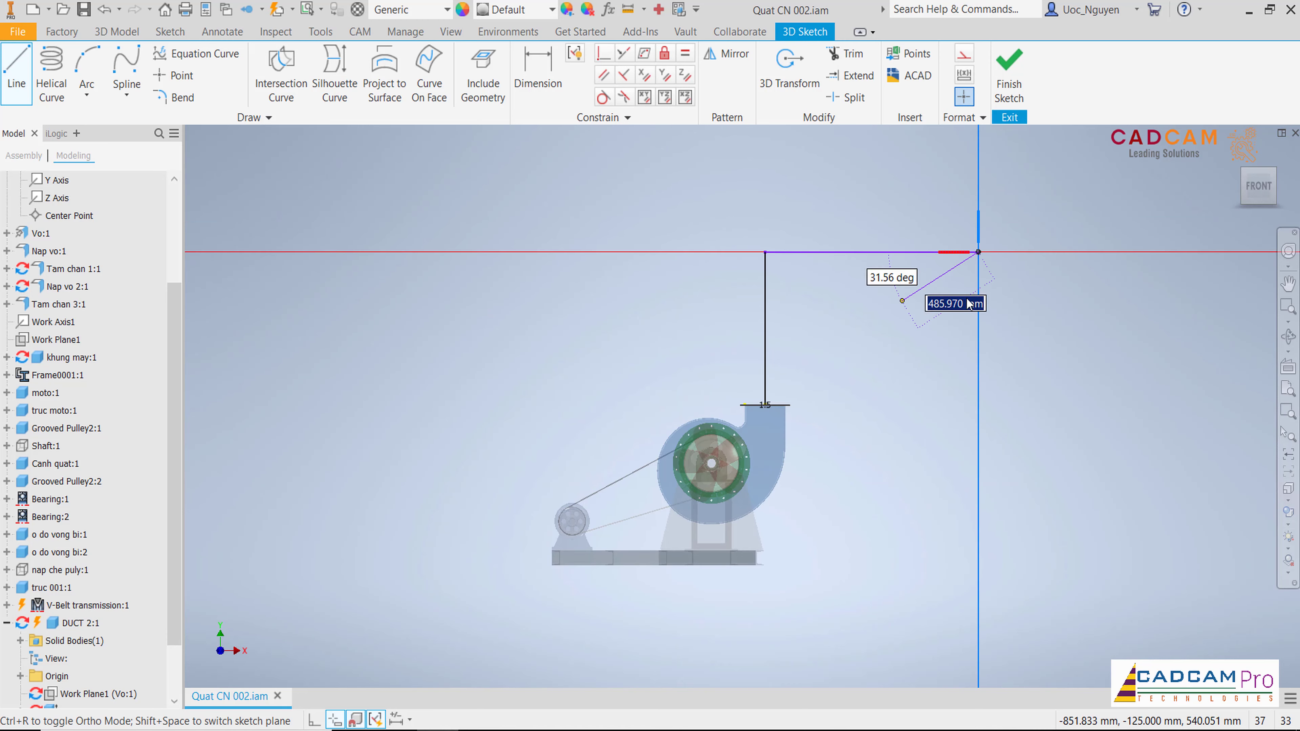
pyautogui.moveTo(873, 303)
pyautogui.keyDown('shift'); pyautogui.mouseDown(button='middle')
pyautogui.moveTo(968, 299)
pyautogui.moveTo(870, 256)
pyautogui.mouseUp(button='middle'); pyautogui.keyUp('shift')
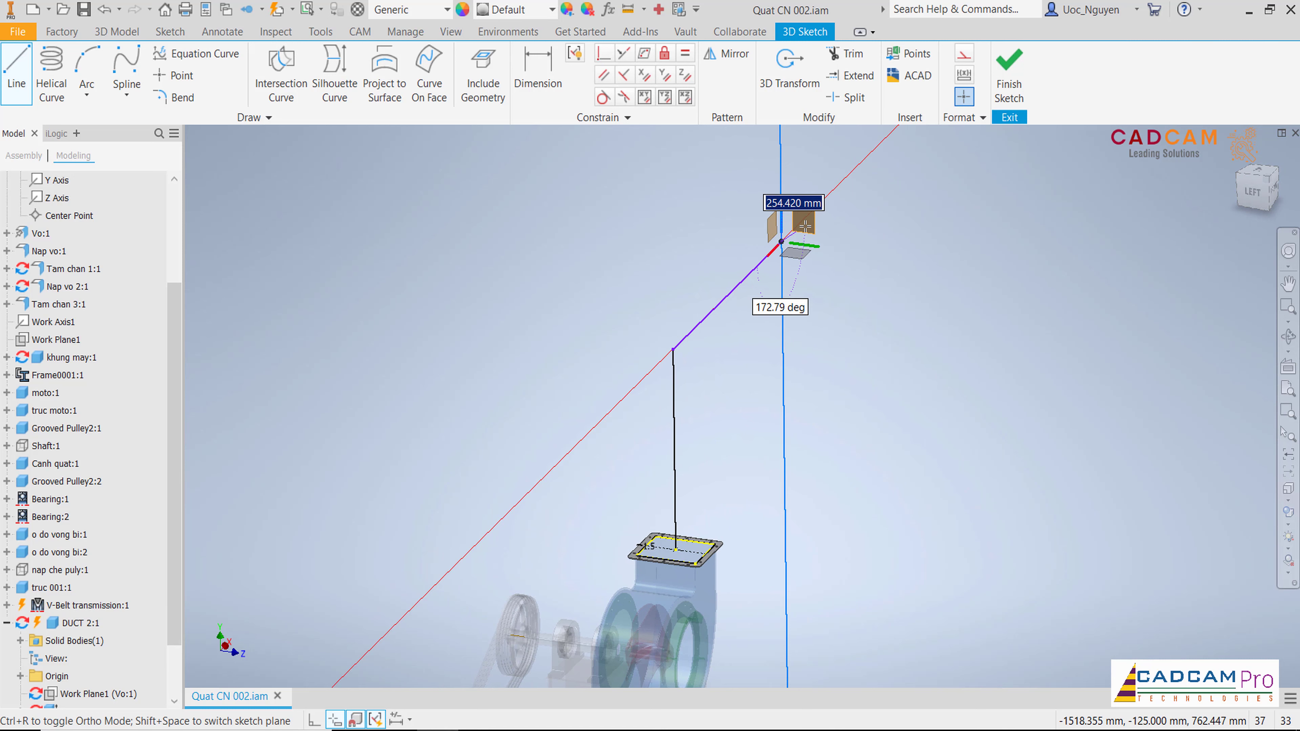
pyautogui.keyDown('shift'); pyautogui.moveTo(805, 226); pyautogui.dragTo(936, 260, button='middle'); pyautogui.keyUp('shift')
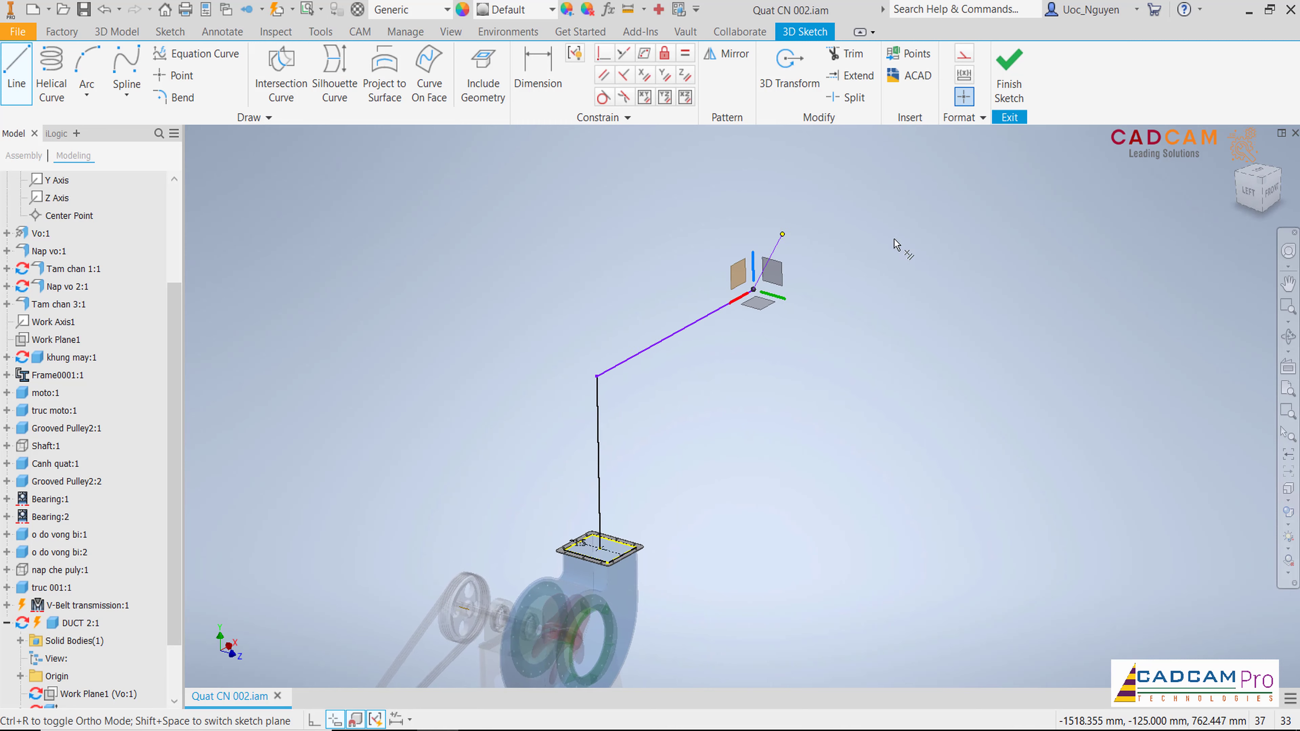
pyautogui.press('F5')
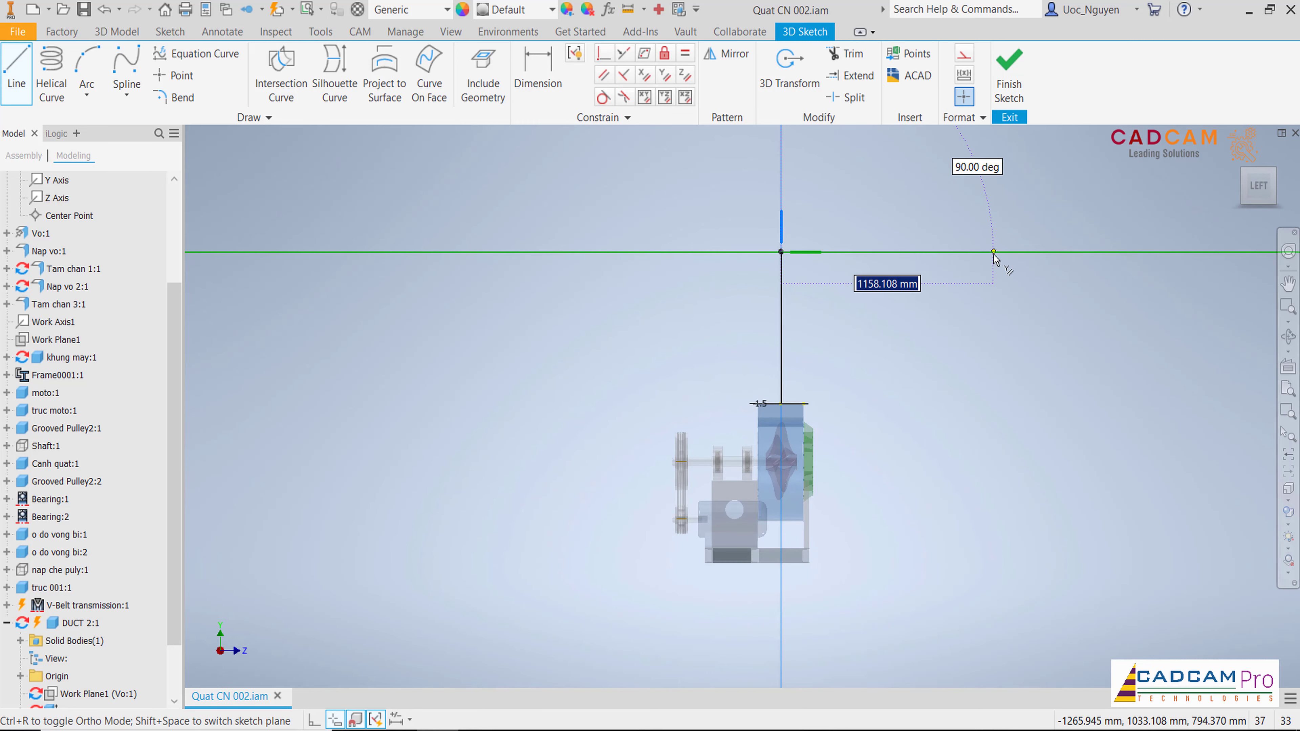
pyautogui.keyDown('shift'); pyautogui.moveTo(876, 252); pyautogui.dragTo(851, 217, button='middle'); pyautogui.keyUp('shift')
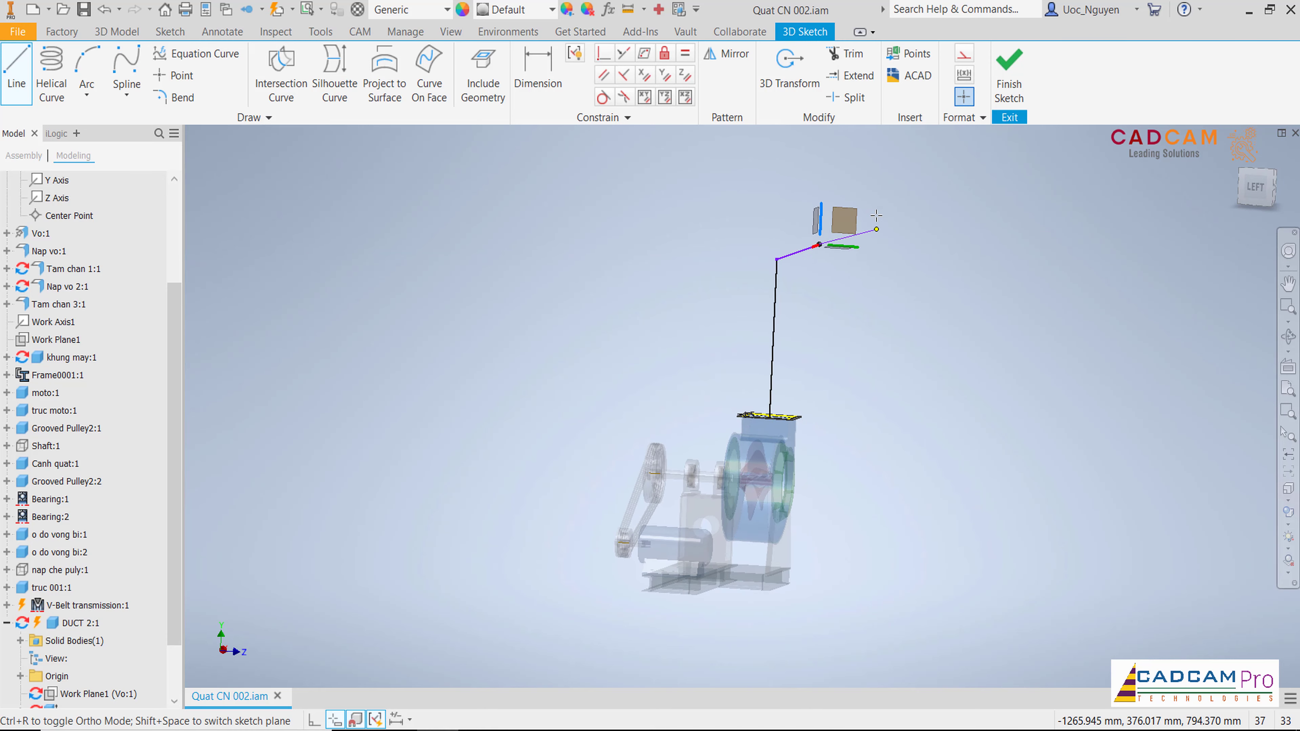
# - Add the remaining zigzag corners of the duct path across views and end the 3D line
pyautogui.click(1288, 283)
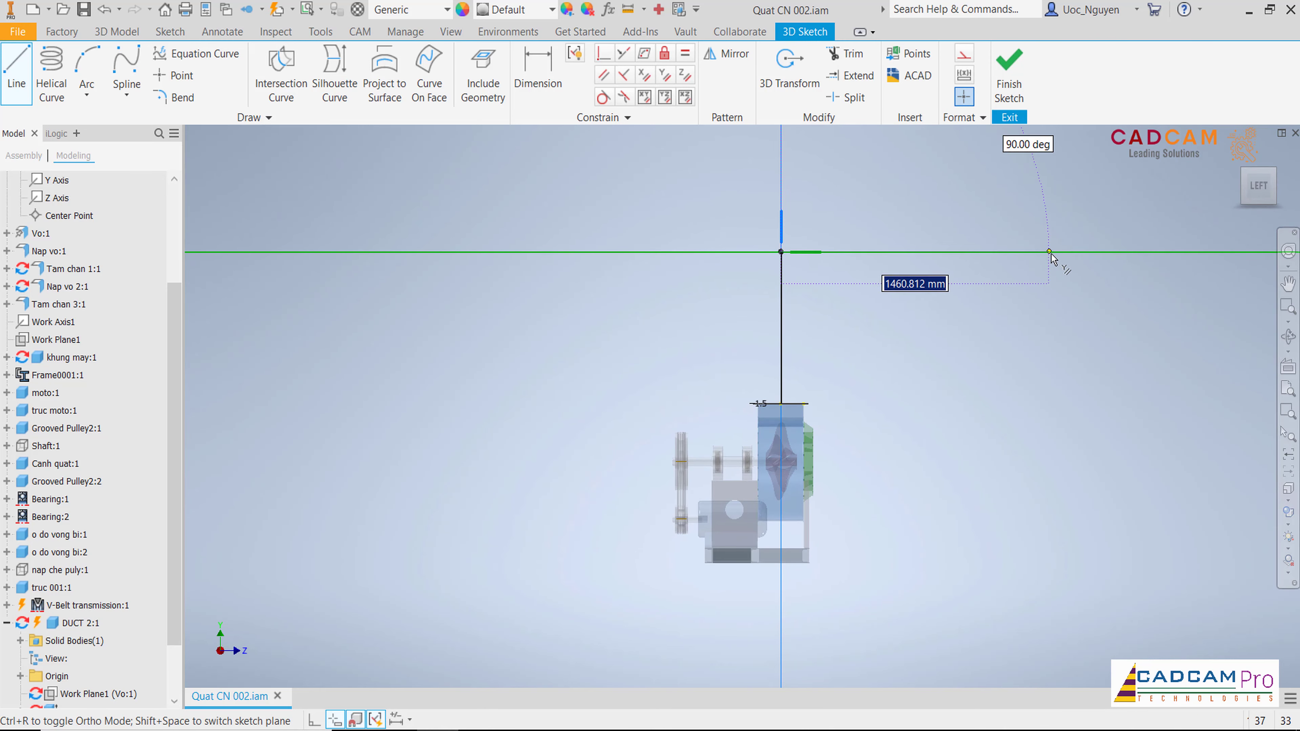
pyautogui.click(1050, 252)
pyautogui.press('F6')
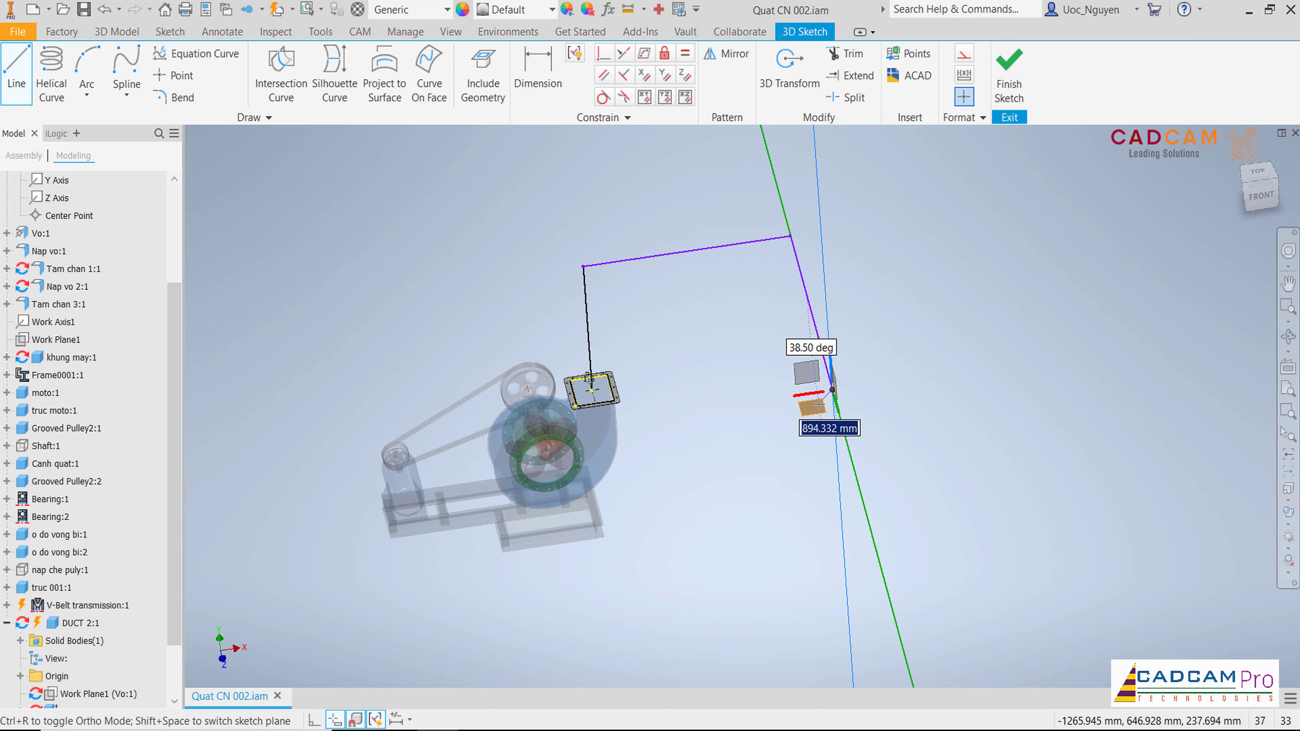
pyautogui.press('F6')
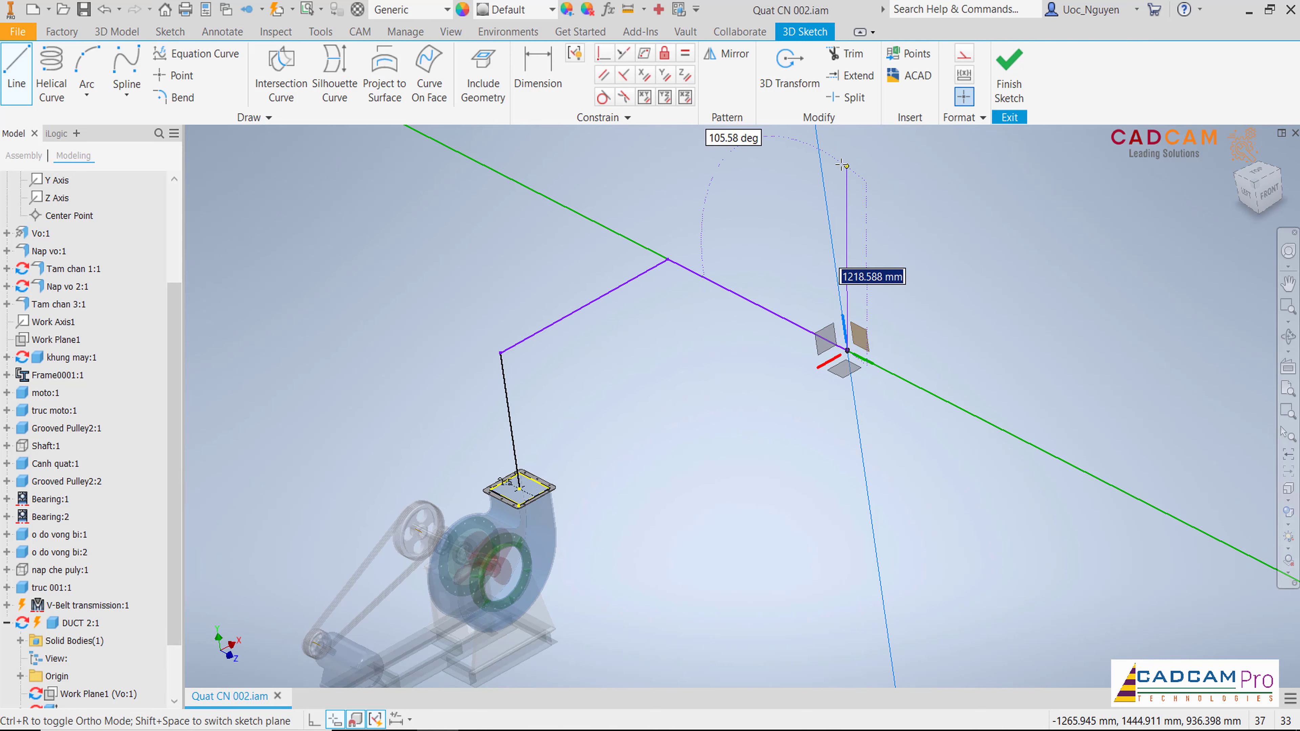
pyautogui.click(817, 159)
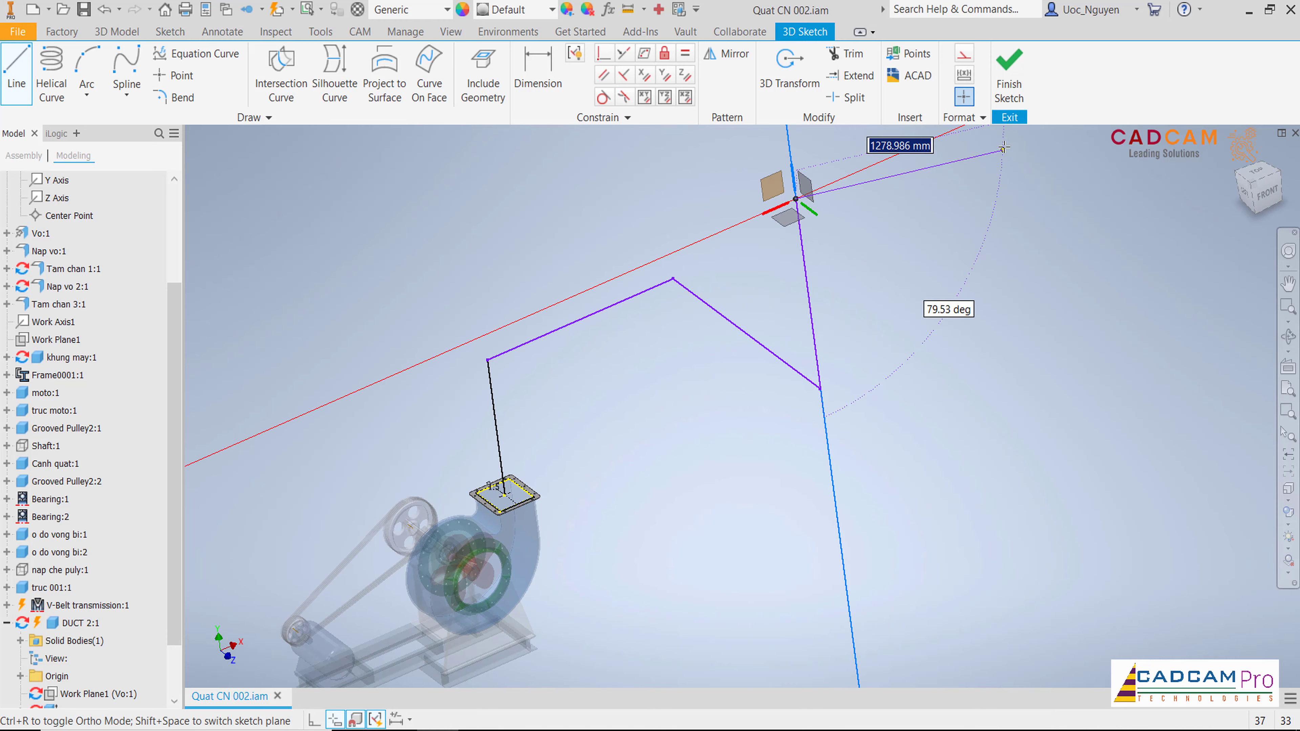
pyautogui.moveTo(786, 184)
pyautogui.keyDown('shift'); pyautogui.mouseDown(button='middle')
pyautogui.moveTo(921, 262)
pyautogui.moveTo(826, 267)
pyautogui.mouseUp(button='middle'); pyautogui.keyUp('shift')
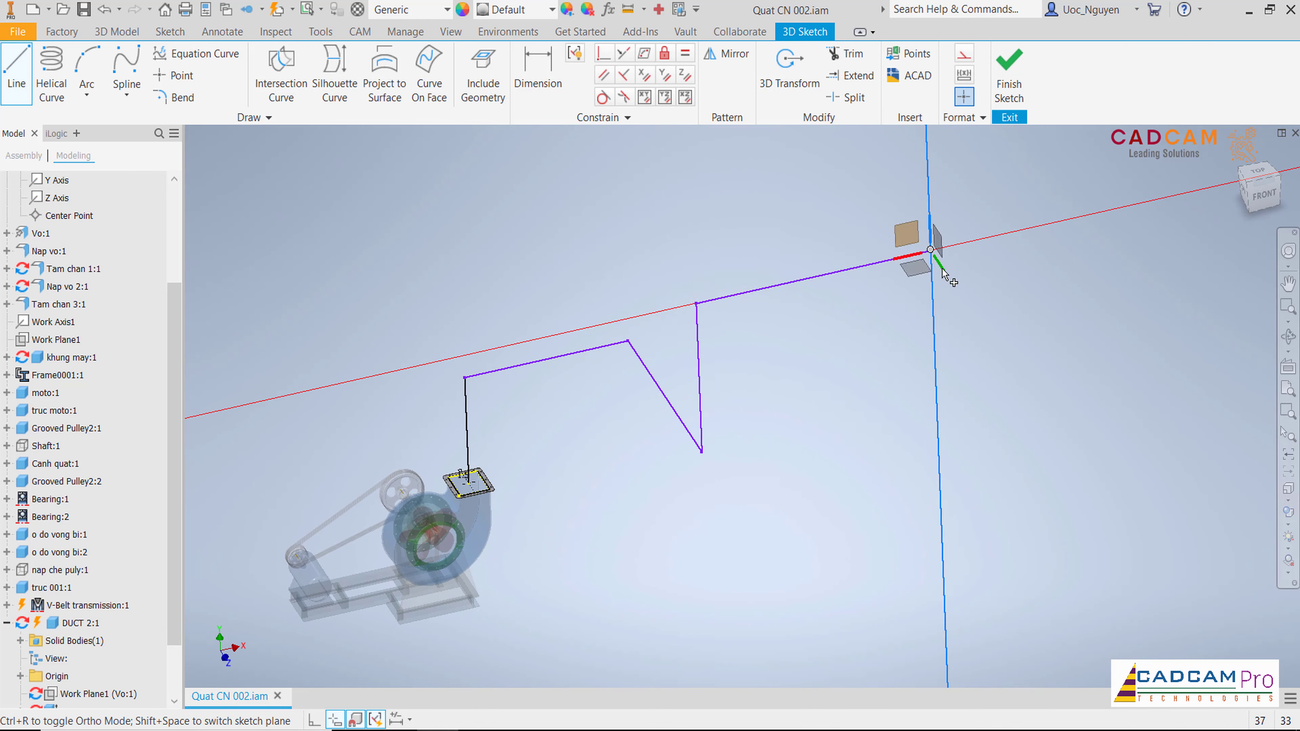
pyautogui.click(930, 203)
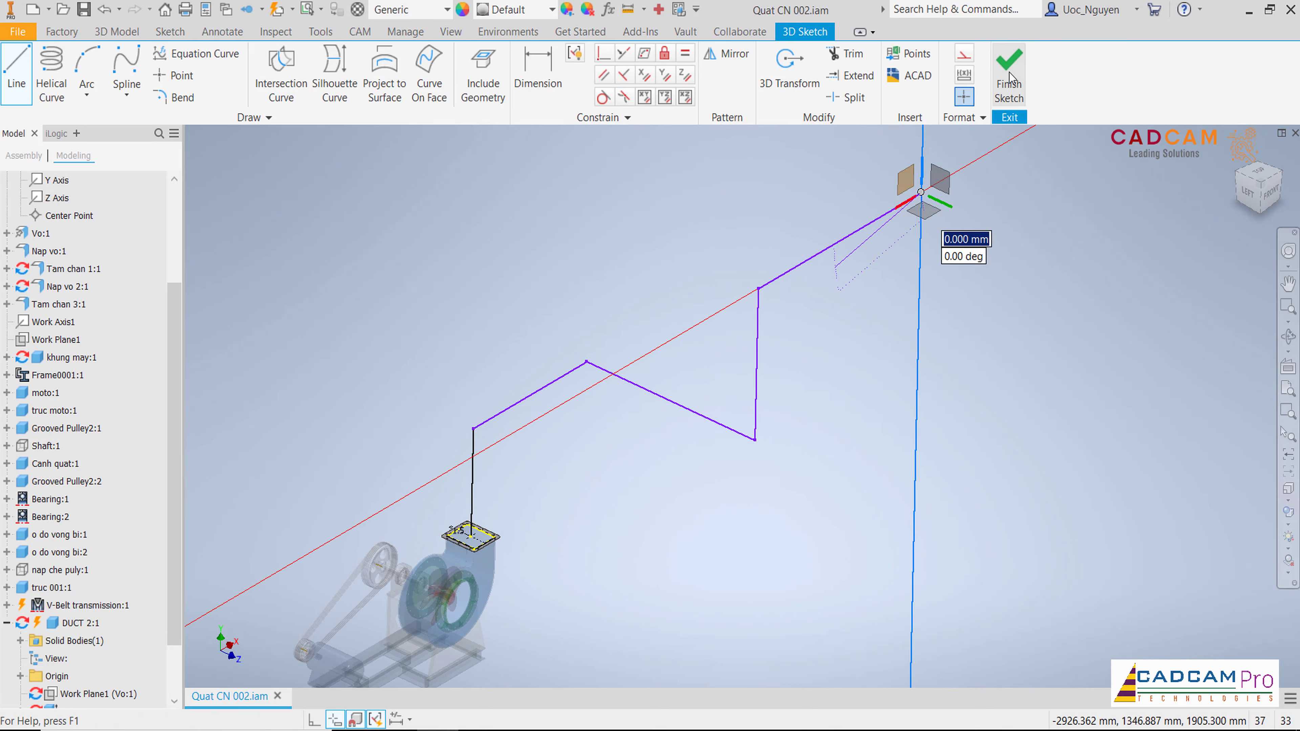
pyautogui.press('Escape')
pyautogui.moveTo(819, 357); pyautogui.dragTo(869, 321, button='middle')
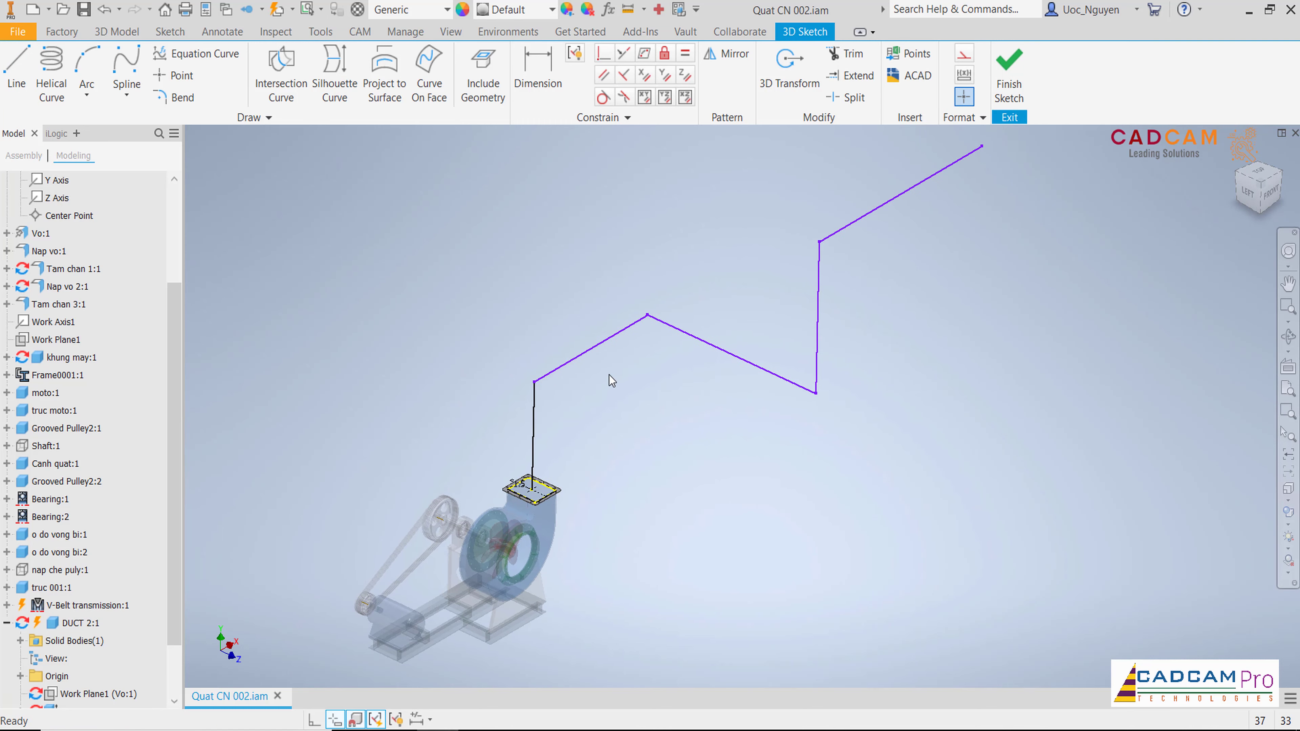
pyautogui.keyDown('shift'); pyautogui.moveTo(610, 375); pyautogui.dragTo(632, 379, button='middle'); pyautogui.keyUp('shift')
# - Dimension the first three path lines at 700, 1000 and 1200 mm
pyautogui.click(545, 92)
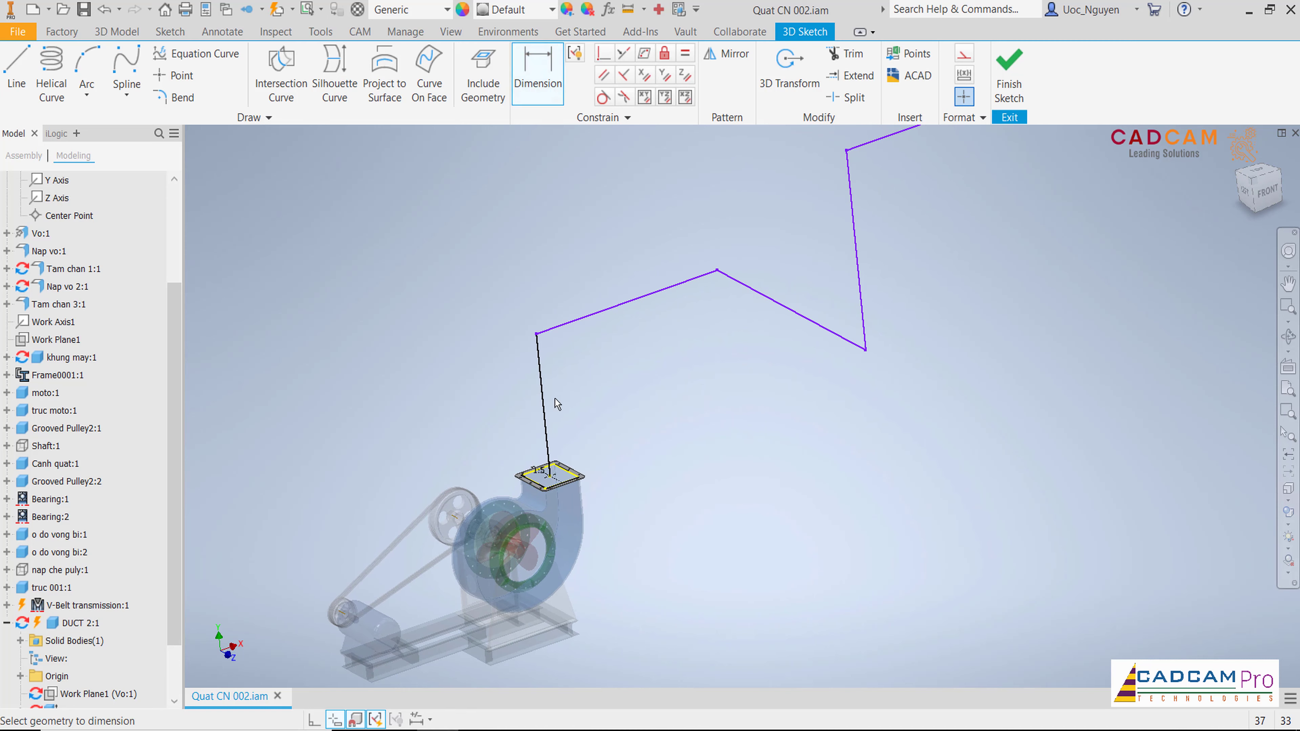
pyautogui.click(489, 396)
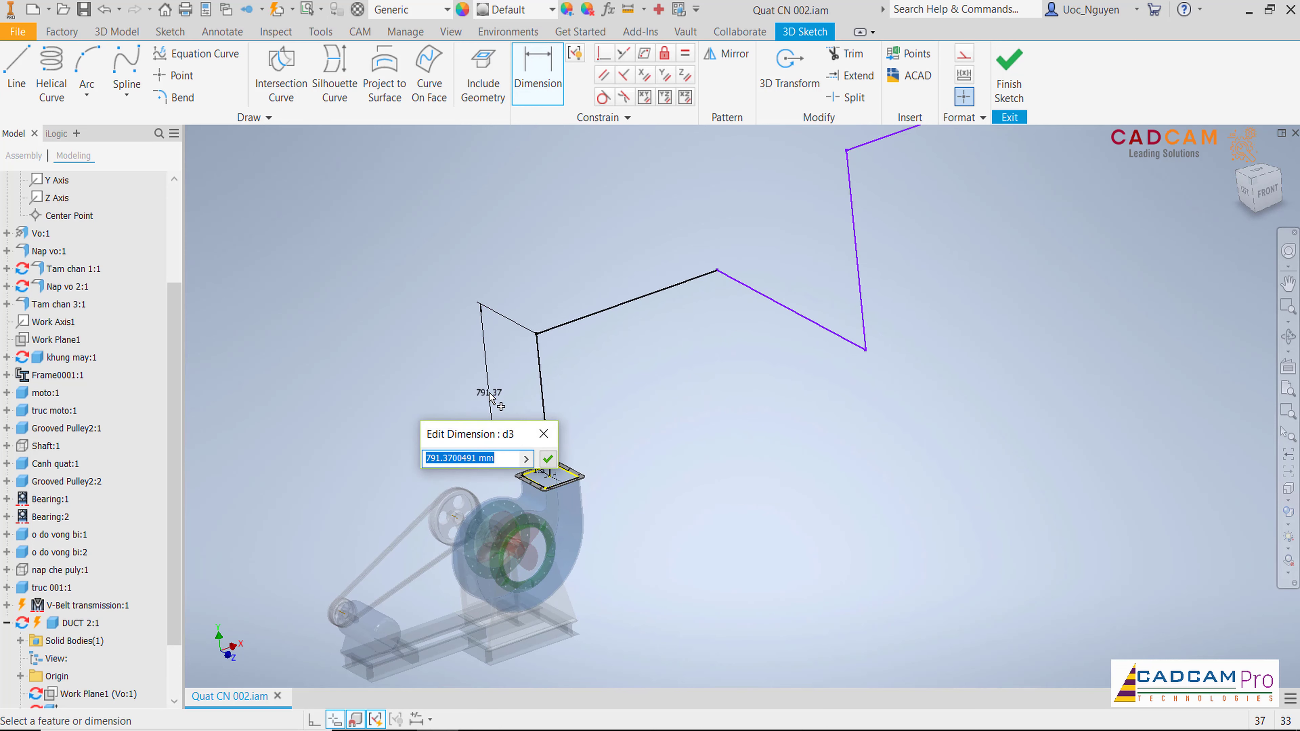
pyautogui.write('0')
pyautogui.press('Return')
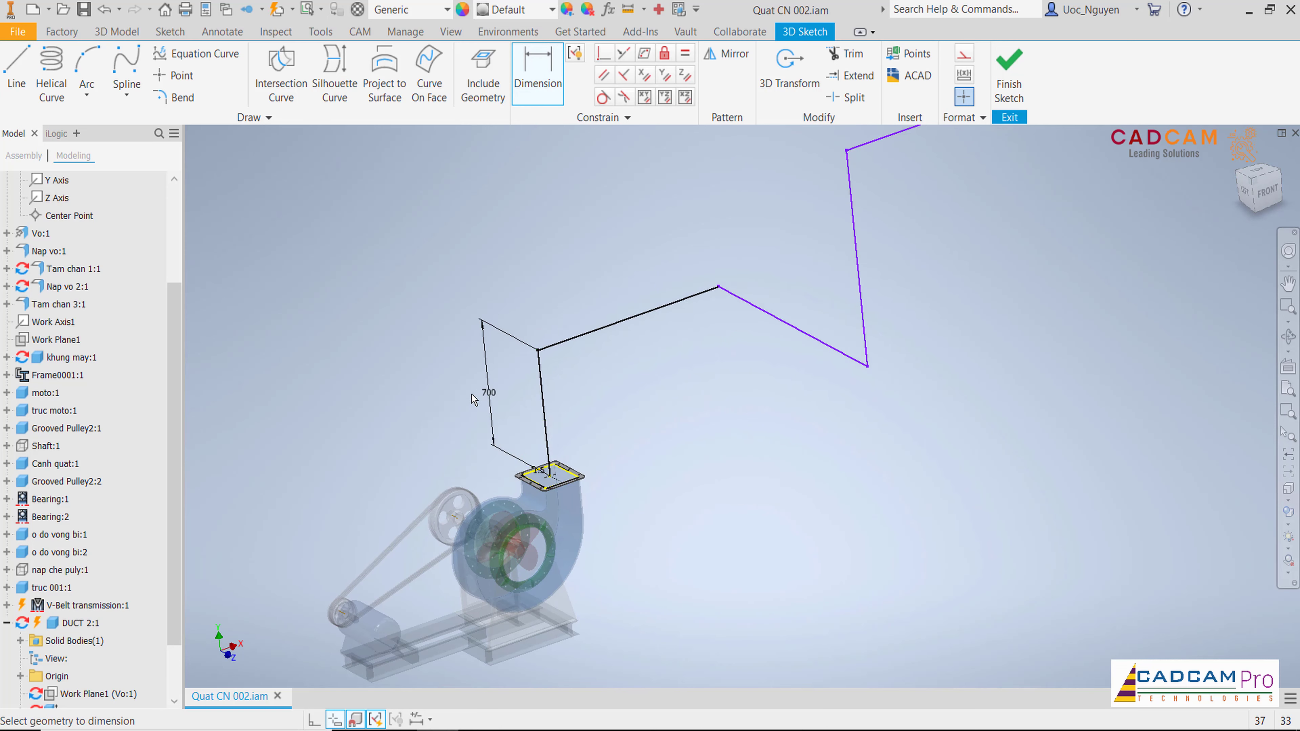
pyautogui.click(592, 281)
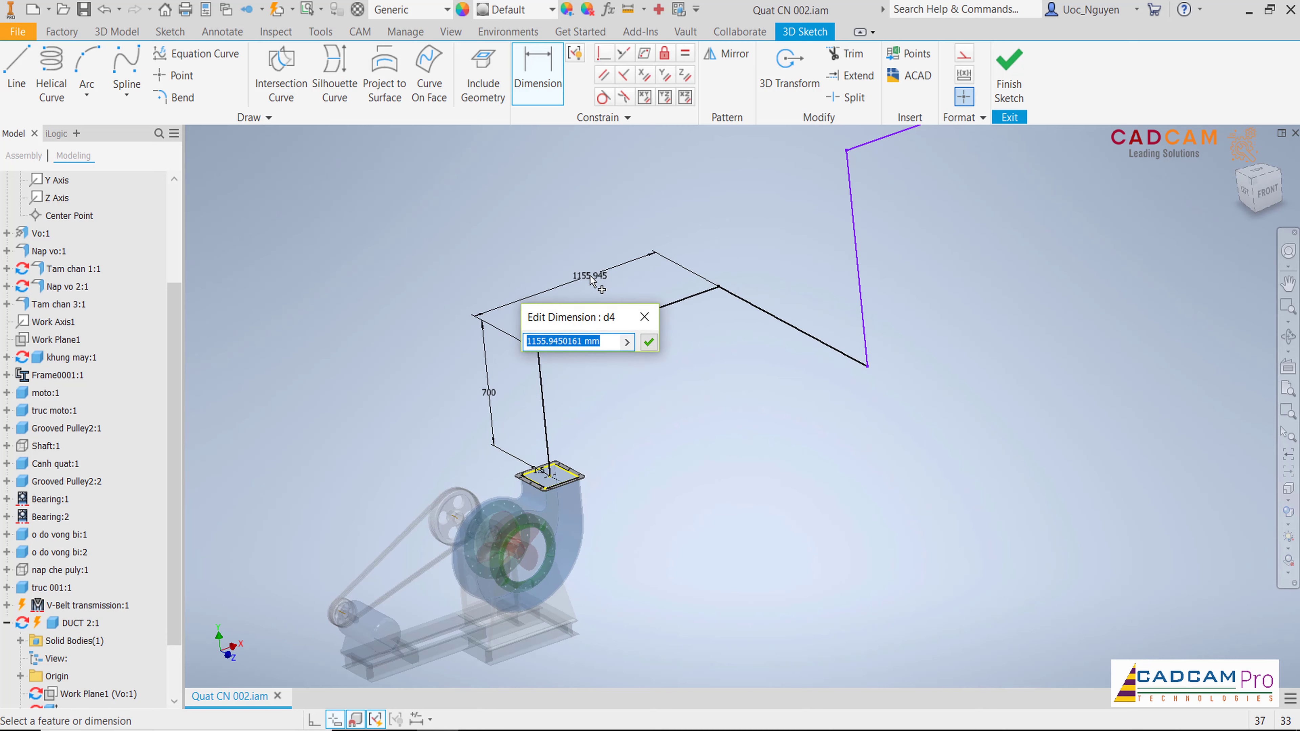
pyautogui.press('Return')
pyautogui.moveTo(595, 282)
pyautogui.keyDown('shift'); pyautogui.mouseDown(button='middle')
pyautogui.moveTo(763, 282)
pyautogui.moveTo(743, 302)
pyautogui.moveTo(746, 342)
pyautogui.mouseUp(button='middle'); pyautogui.keyUp('shift')
pyautogui.click(745, 298)
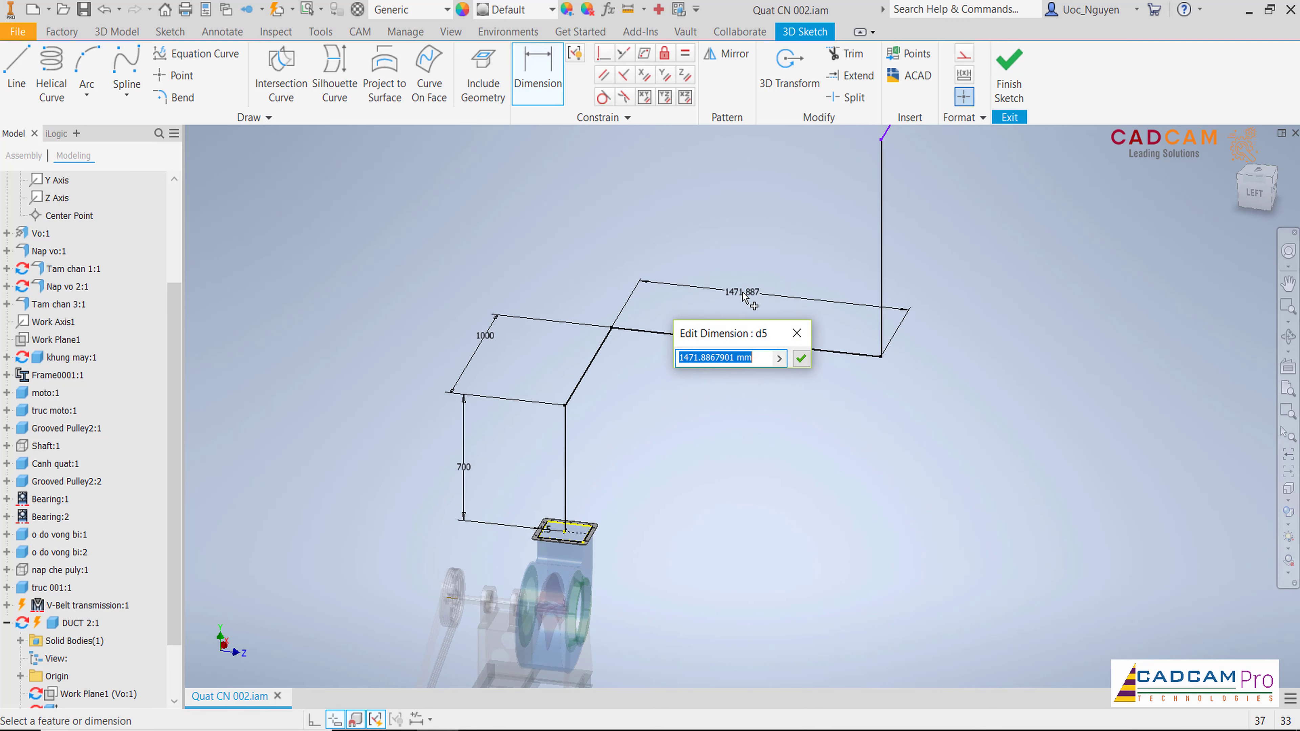
pyautogui.write('00')
pyautogui.press('Return')
# - Dimension the vertical riser at 1200 mm and change the top line from 600 to 800 mm
pyautogui.keyDown('shift'); pyautogui.moveTo(745, 299); pyautogui.dragTo(696, 310, button='middle'); pyautogui.keyUp('shift')
pyautogui.click(683, 323)
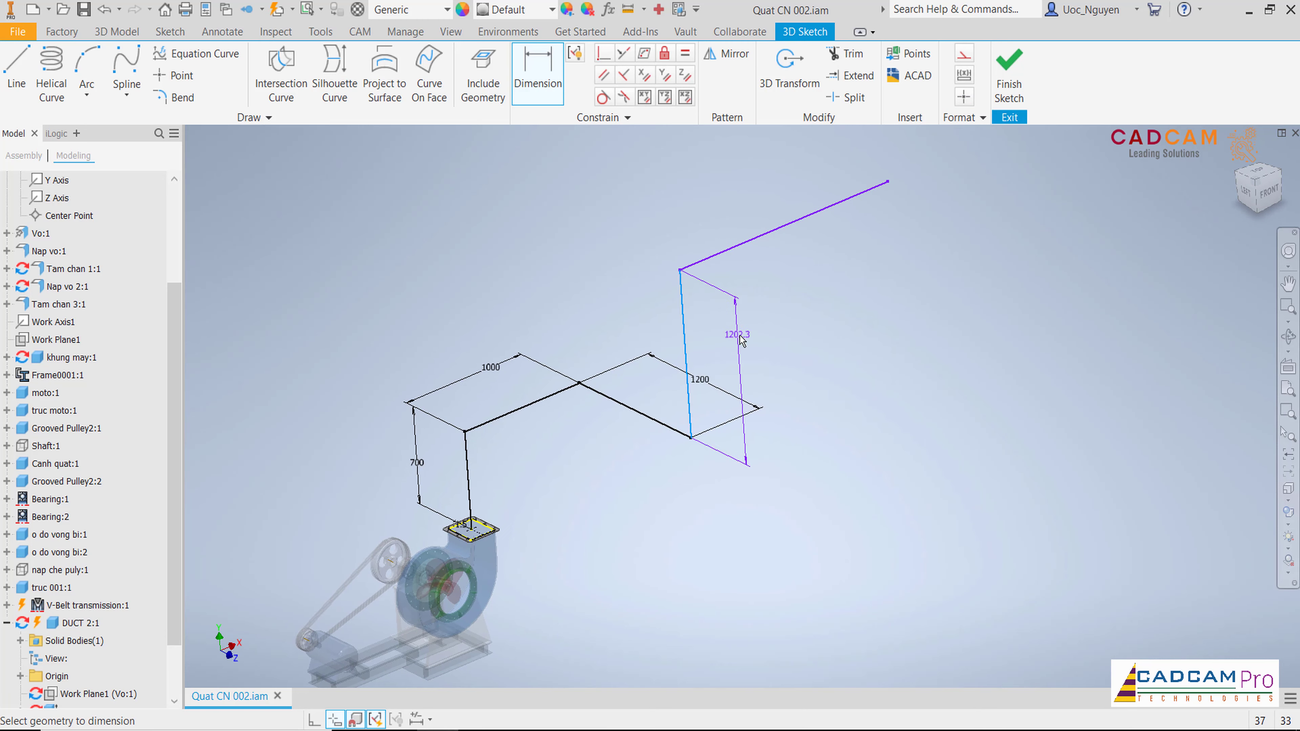
pyautogui.click(734, 364)
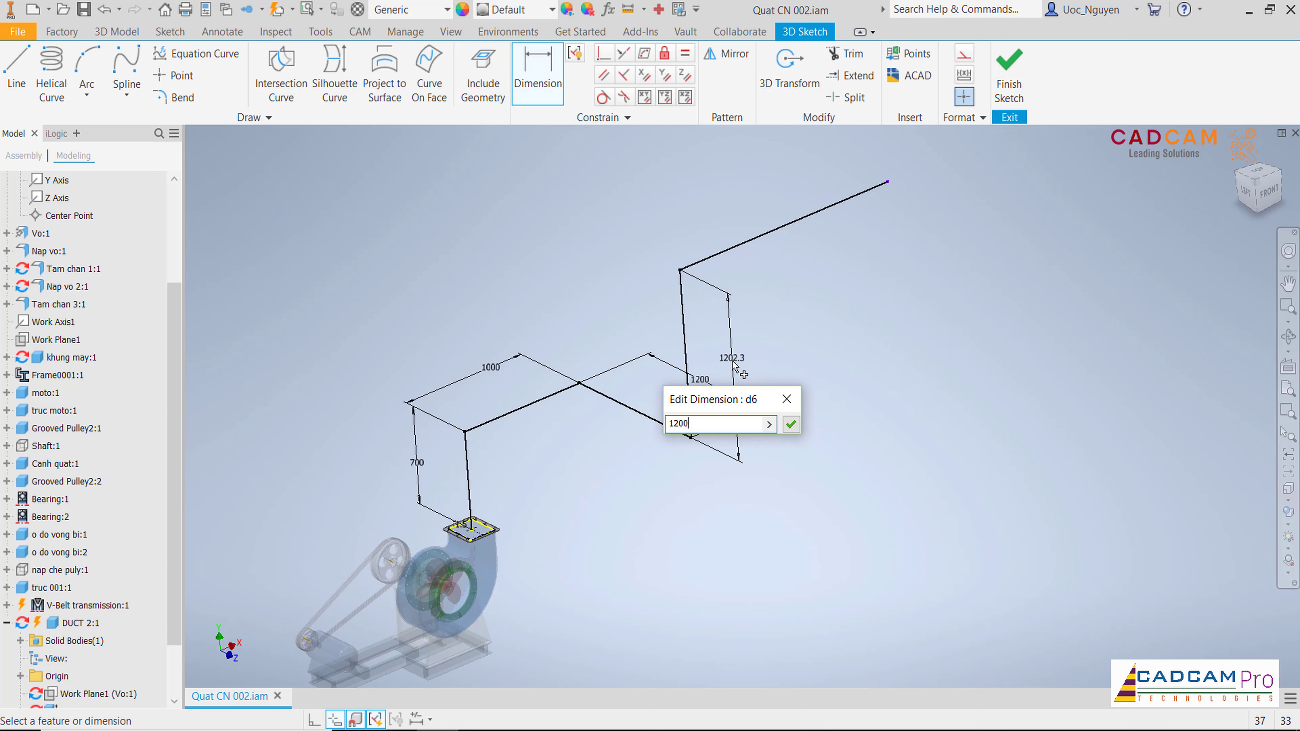
pyautogui.press('Return')
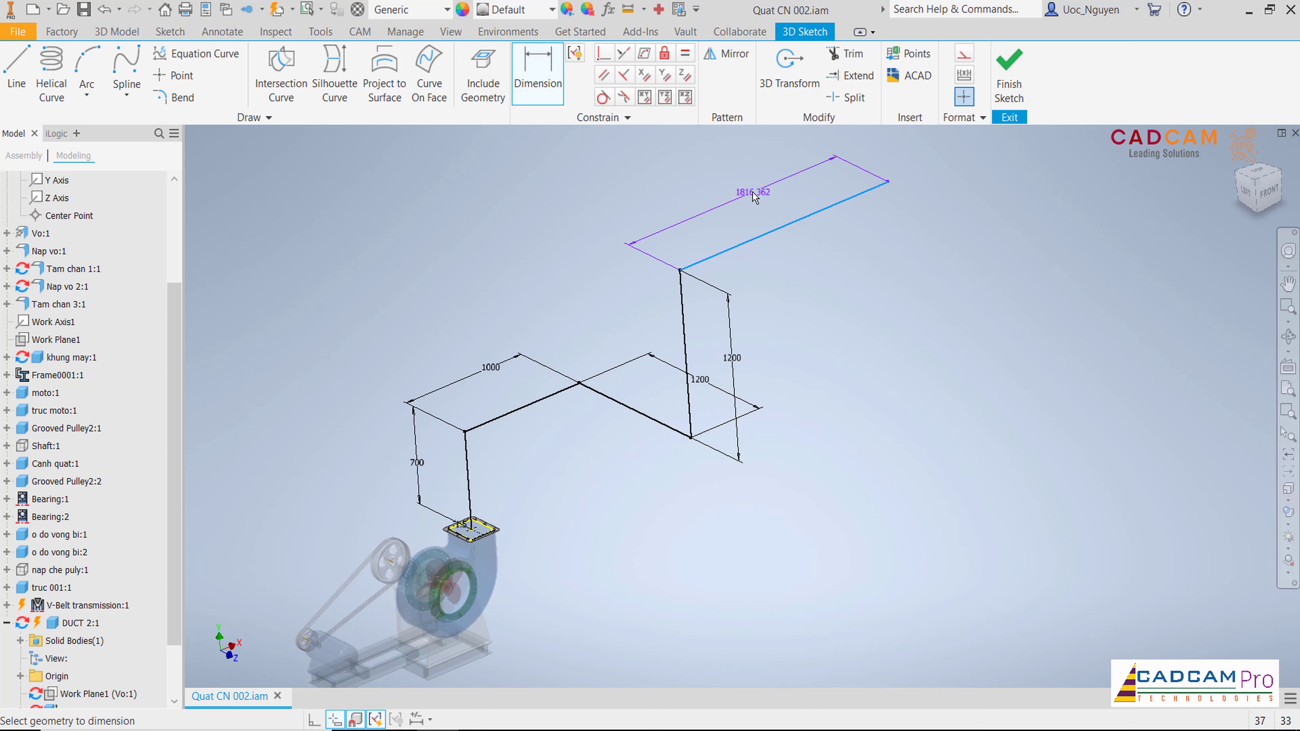
pyautogui.click(747, 195)
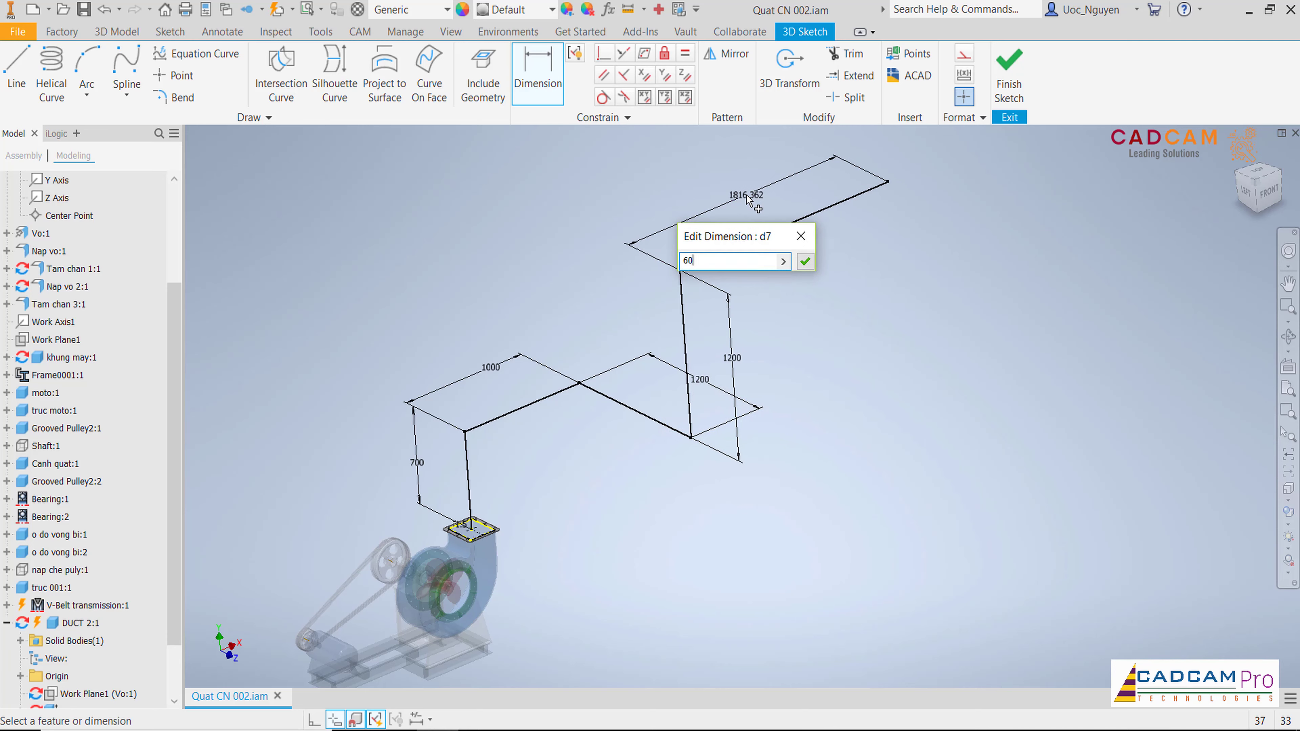
pyautogui.press('Return')
pyautogui.doubleClick(747, 195)
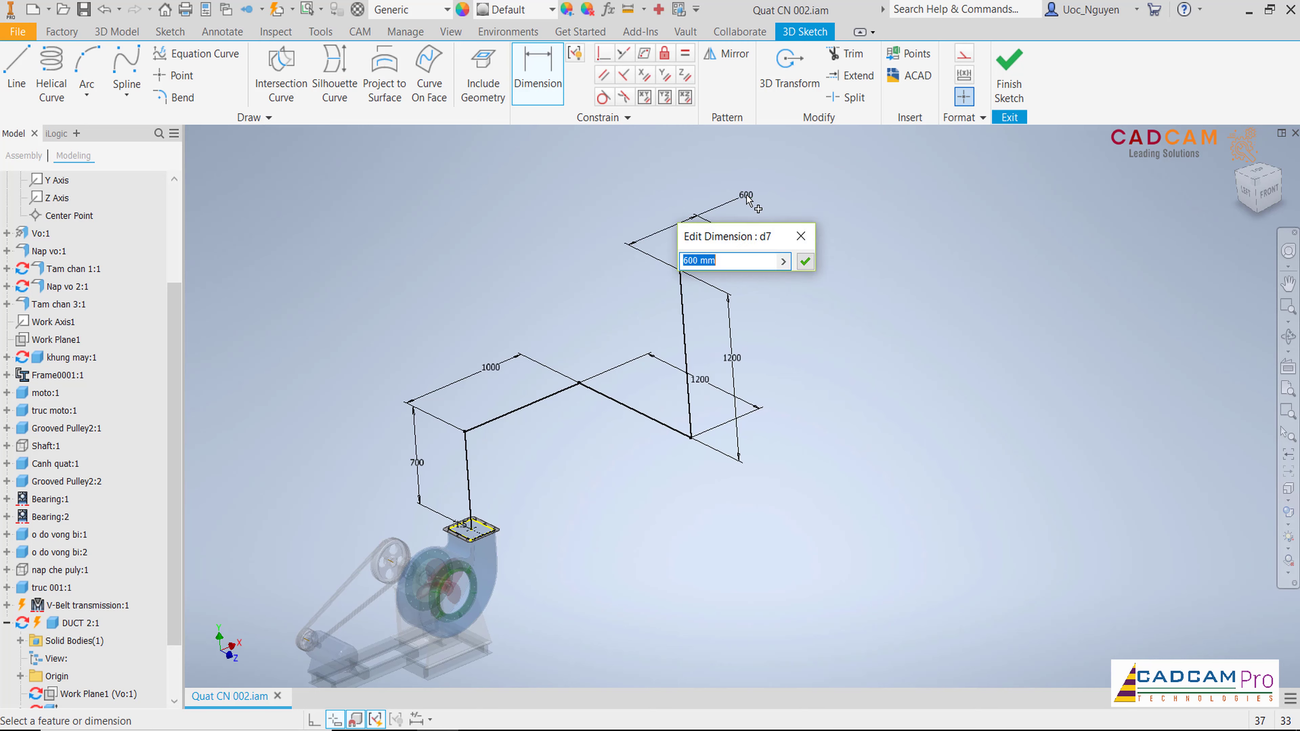
pyautogui.write('800')
pyautogui.press('Return')
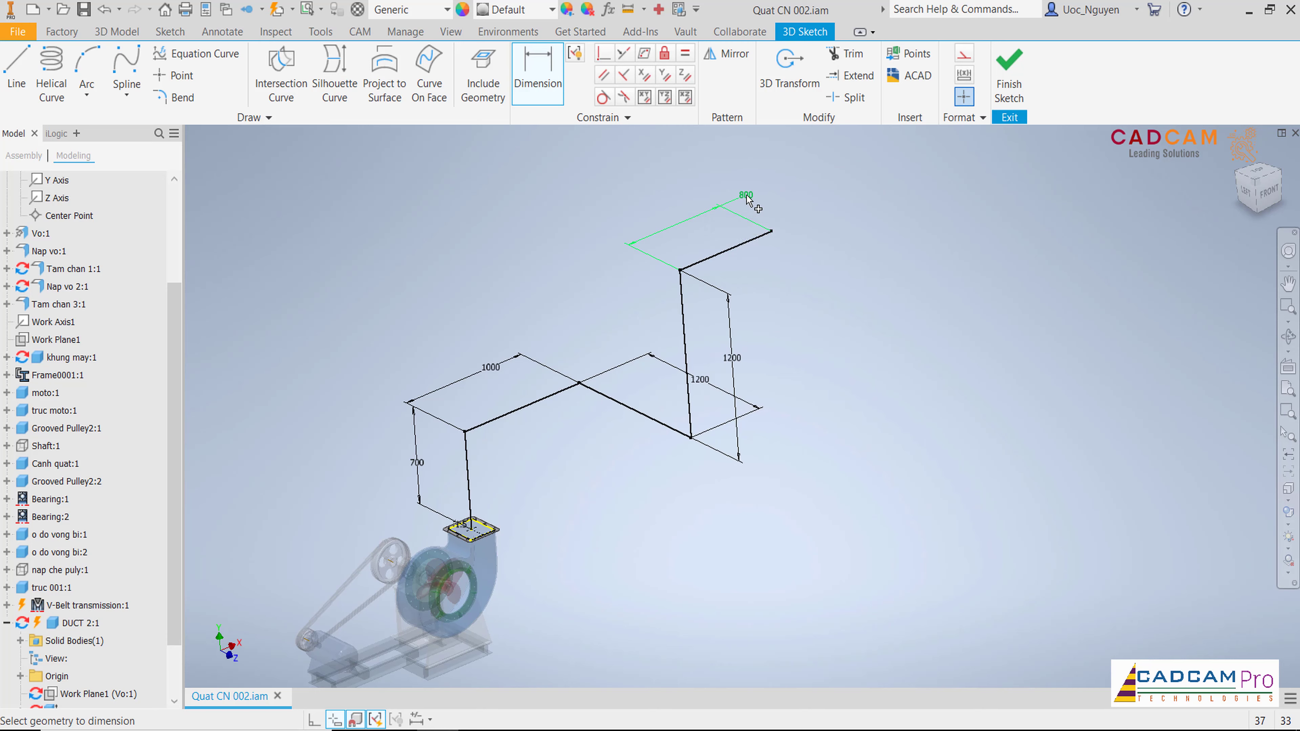
pyautogui.click(174, 96)
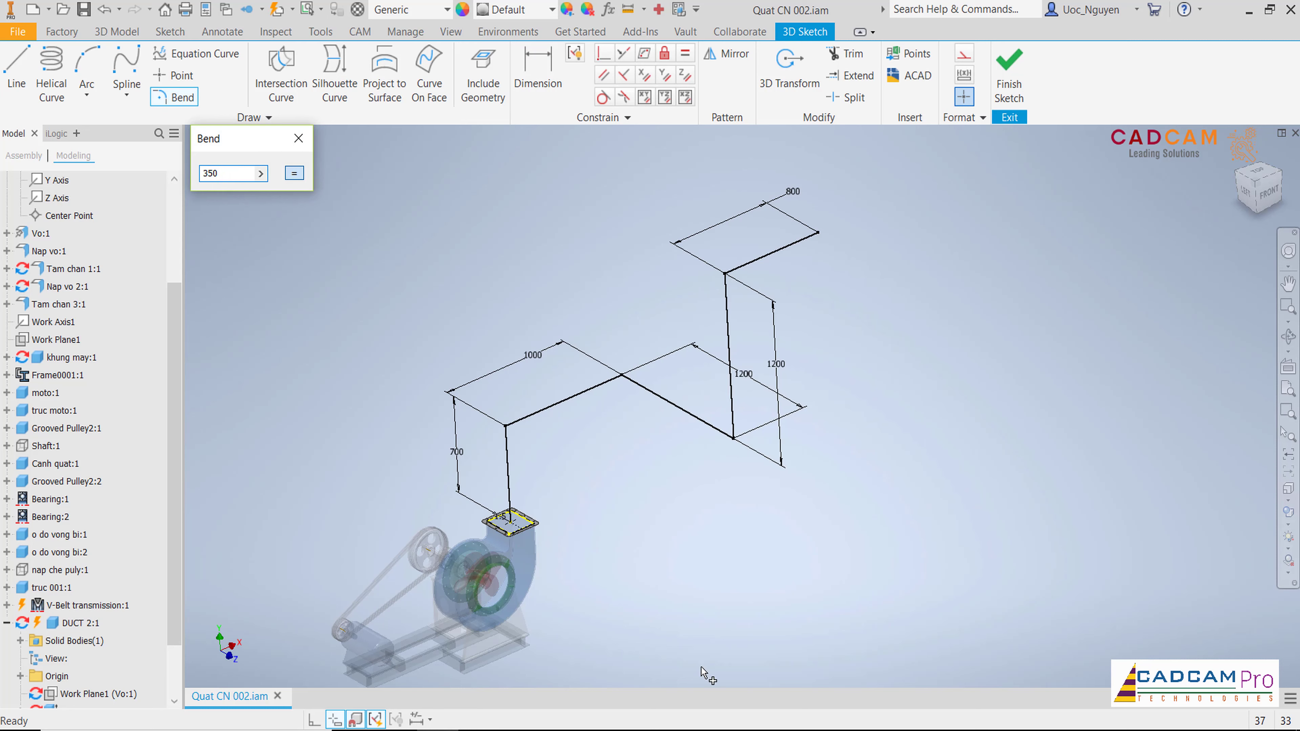
# - Add 350 mm bends at every path corner, including both ends of the vertical riser
pyautogui.click(513, 427)
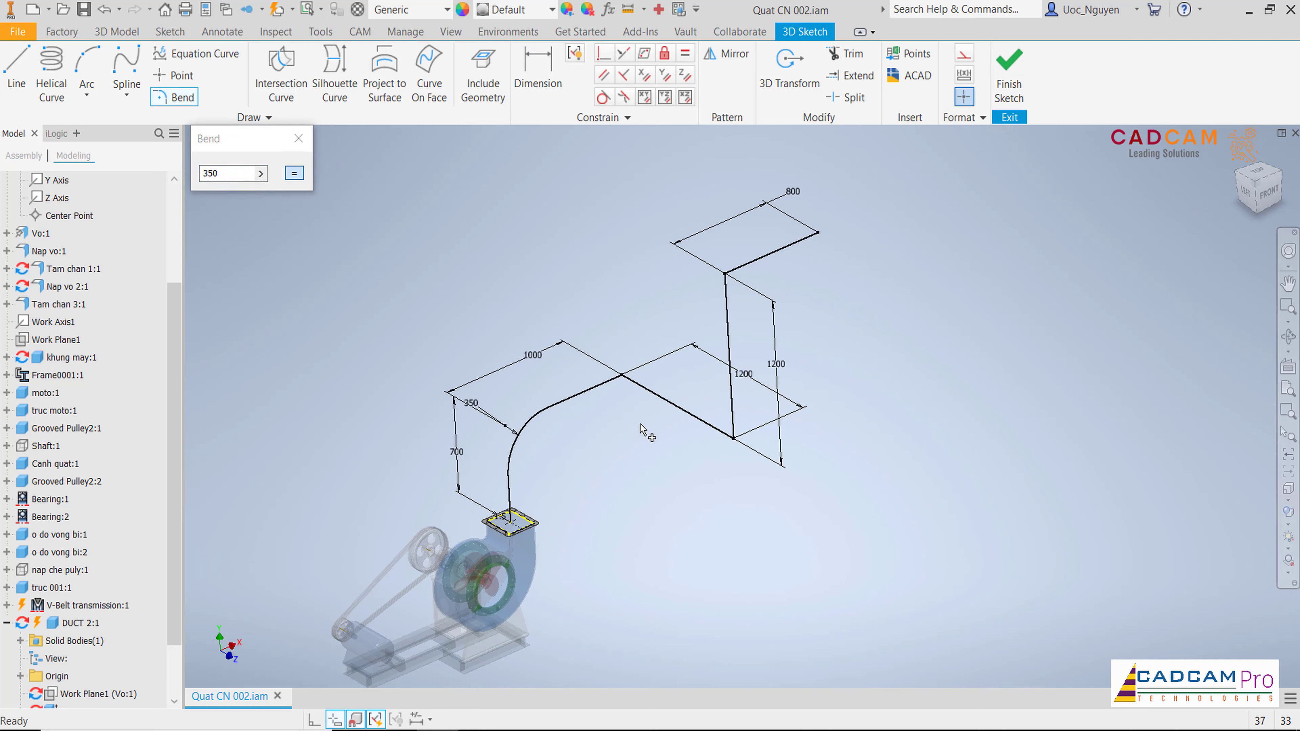
pyautogui.click(608, 384)
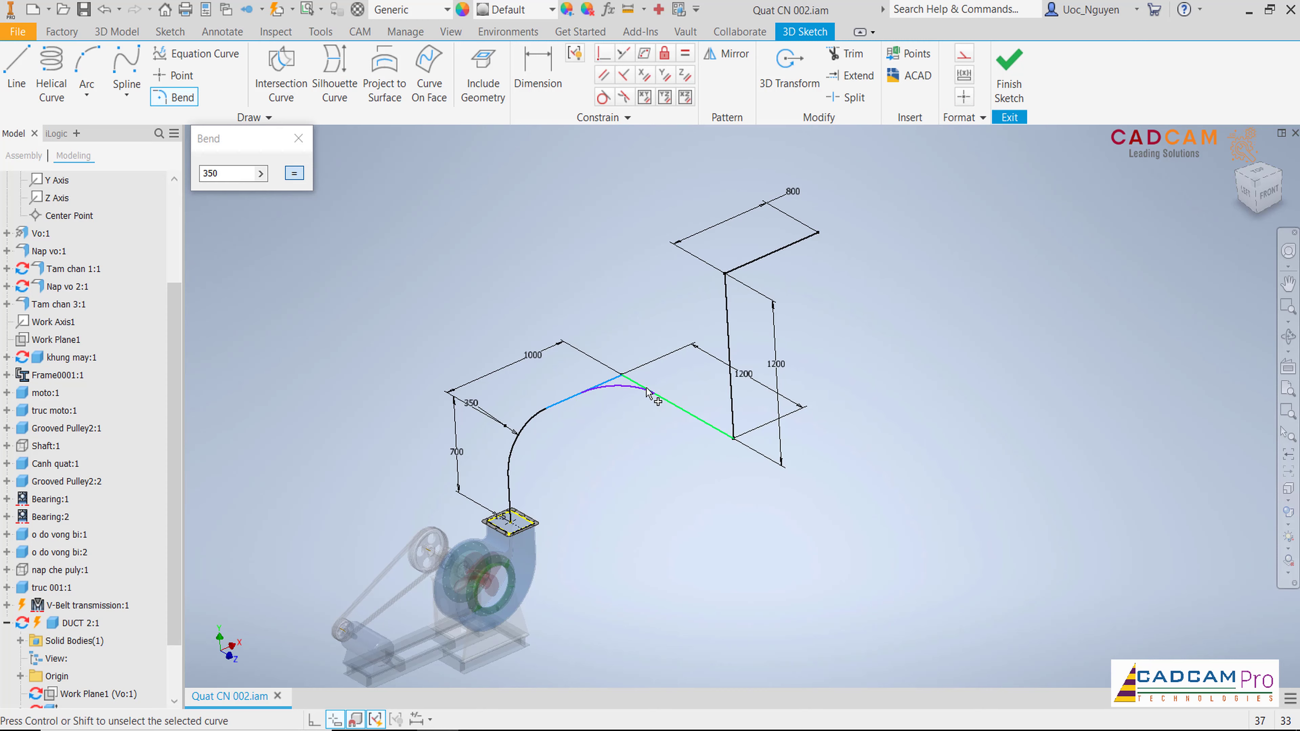
pyautogui.click(731, 407)
pyautogui.click(717, 429)
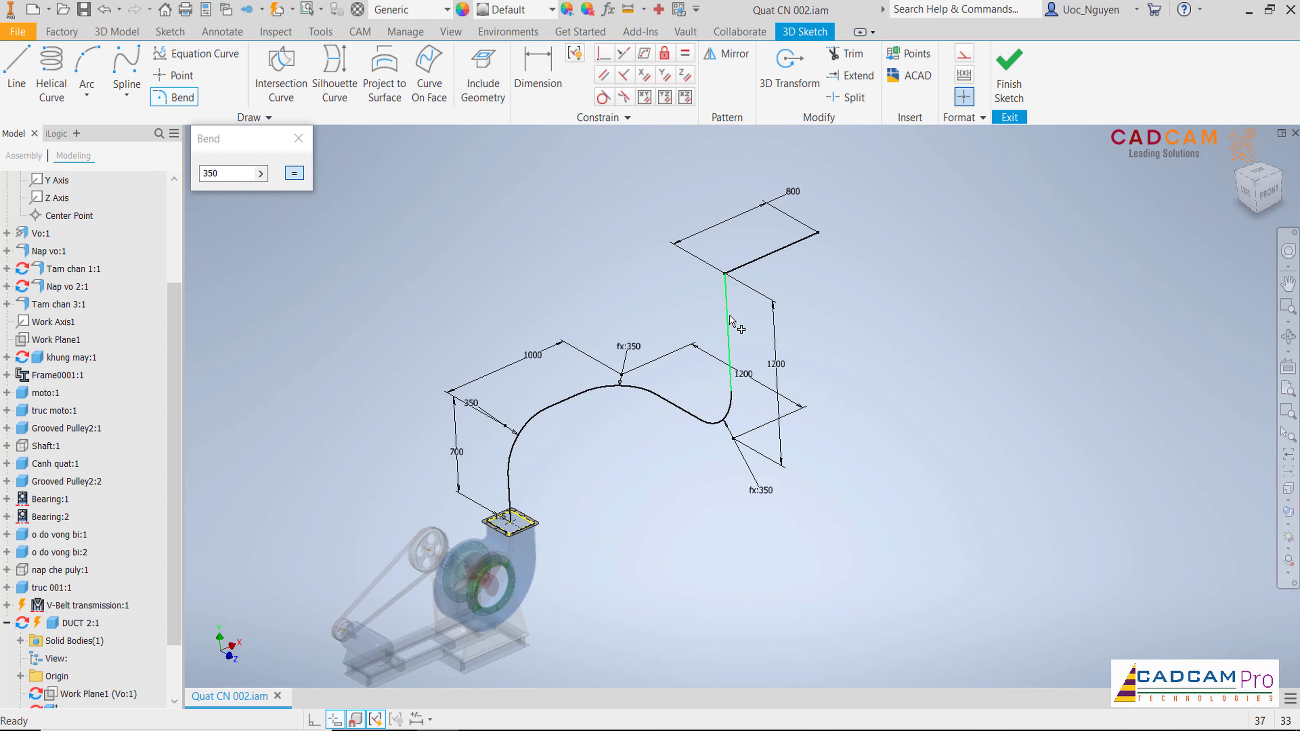
pyautogui.click(727, 349)
pyautogui.click(773, 253)
pyautogui.moveTo(1011, 287)
pyautogui.keyDown('shift'); pyautogui.mouseDown(button='middle')
pyautogui.moveTo(871, 410)
pyautogui.moveTo(587, 283)
pyautogui.mouseUp(button='middle'); pyautogui.keyUp('shift')
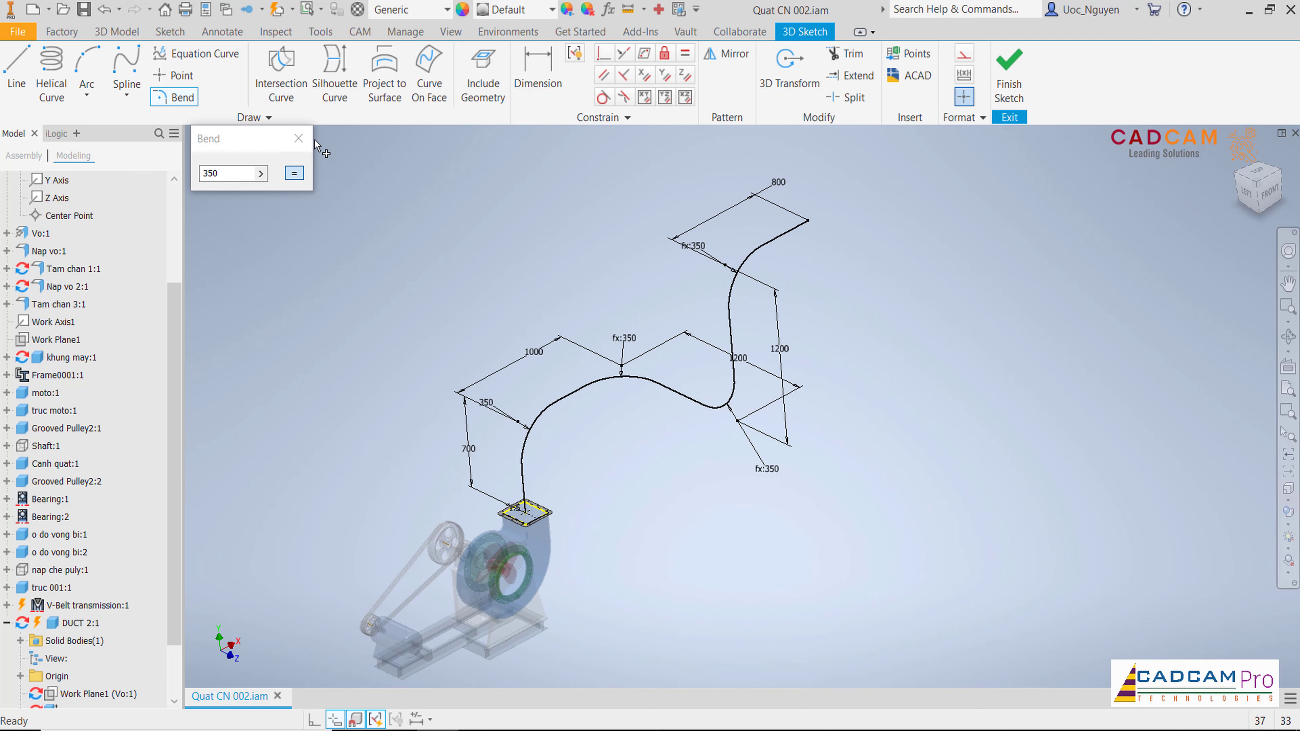
pyautogui.scroll(-2, 587, 283)
# - Exit the Bend tool and change the bend dimension from 350 to 300 mm
pyautogui.press('Escape')
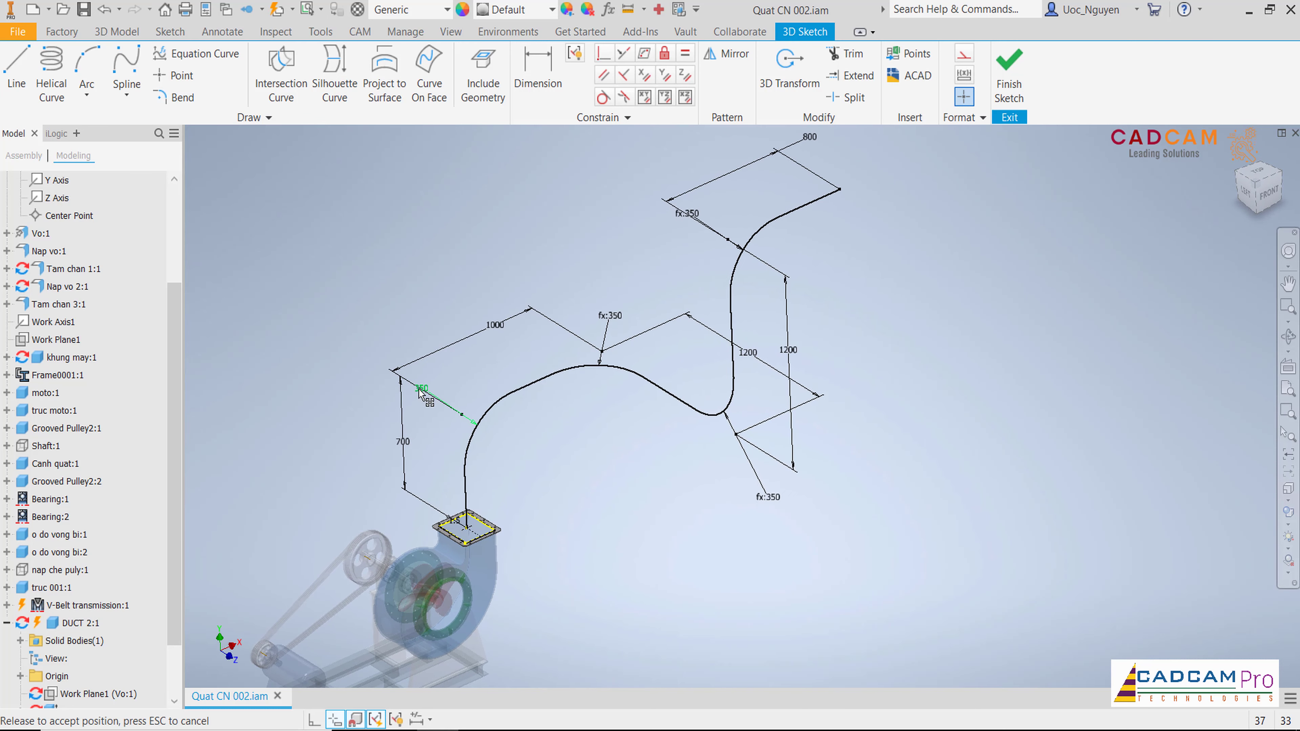
pyautogui.scroll(-5, 407, 405)
pyautogui.moveTo(462, 361); pyautogui.dragTo(467, 368)
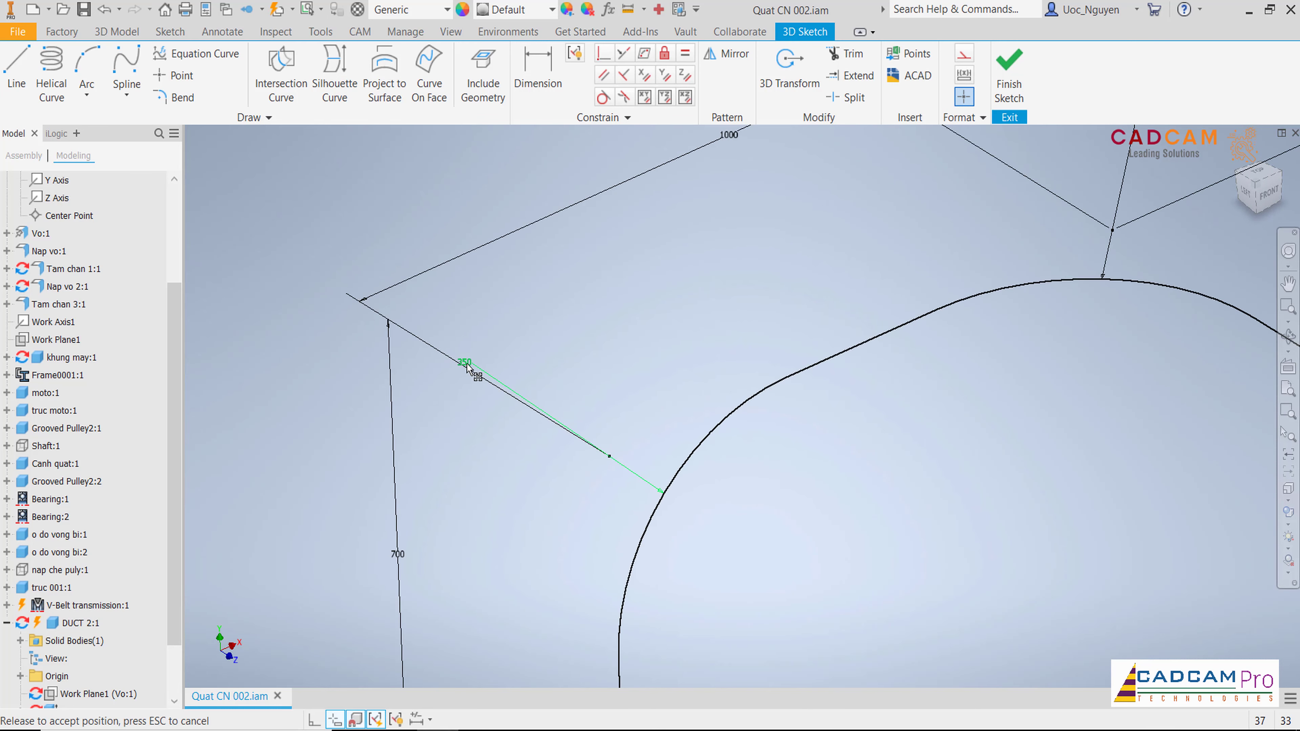
pyautogui.doubleClick(465, 365)
pyautogui.write('300')
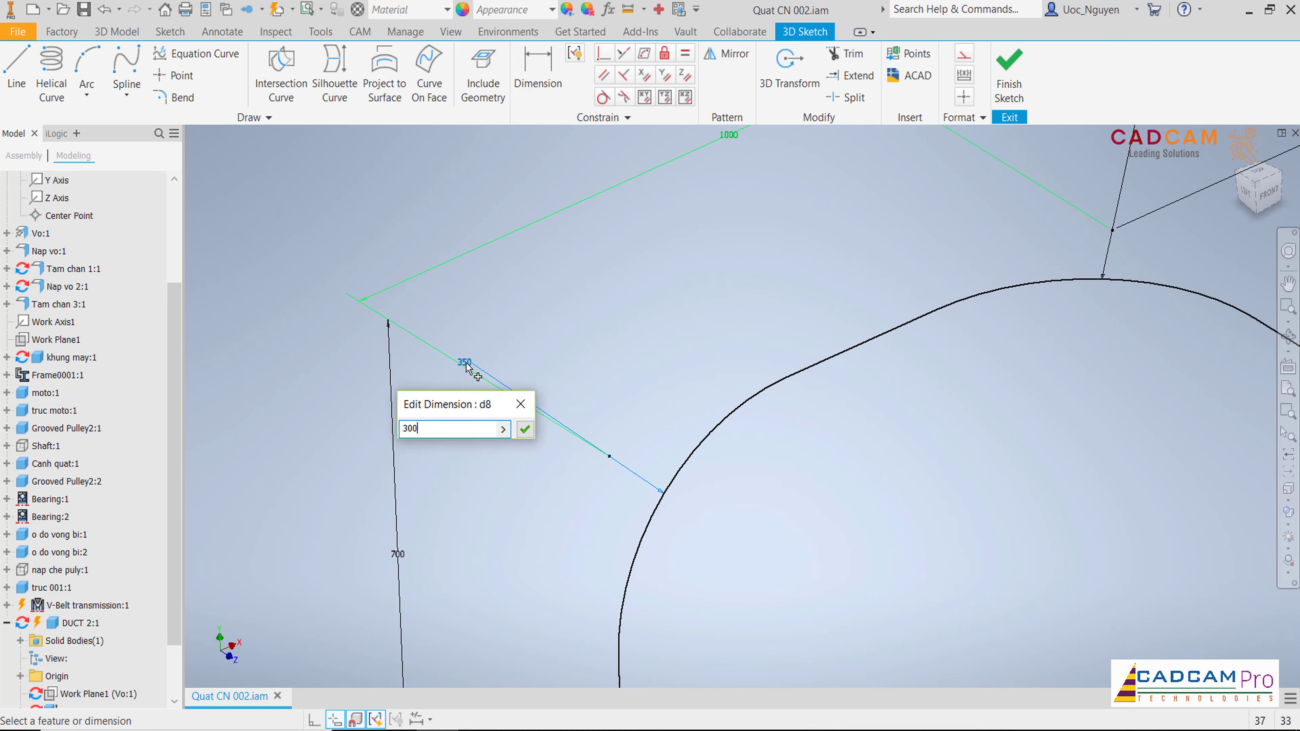
pyautogui.press('Return')
pyautogui.scroll(5, 467, 368)
pyautogui.moveTo(699, 403); pyautogui.dragTo(691, 417, button='middle')
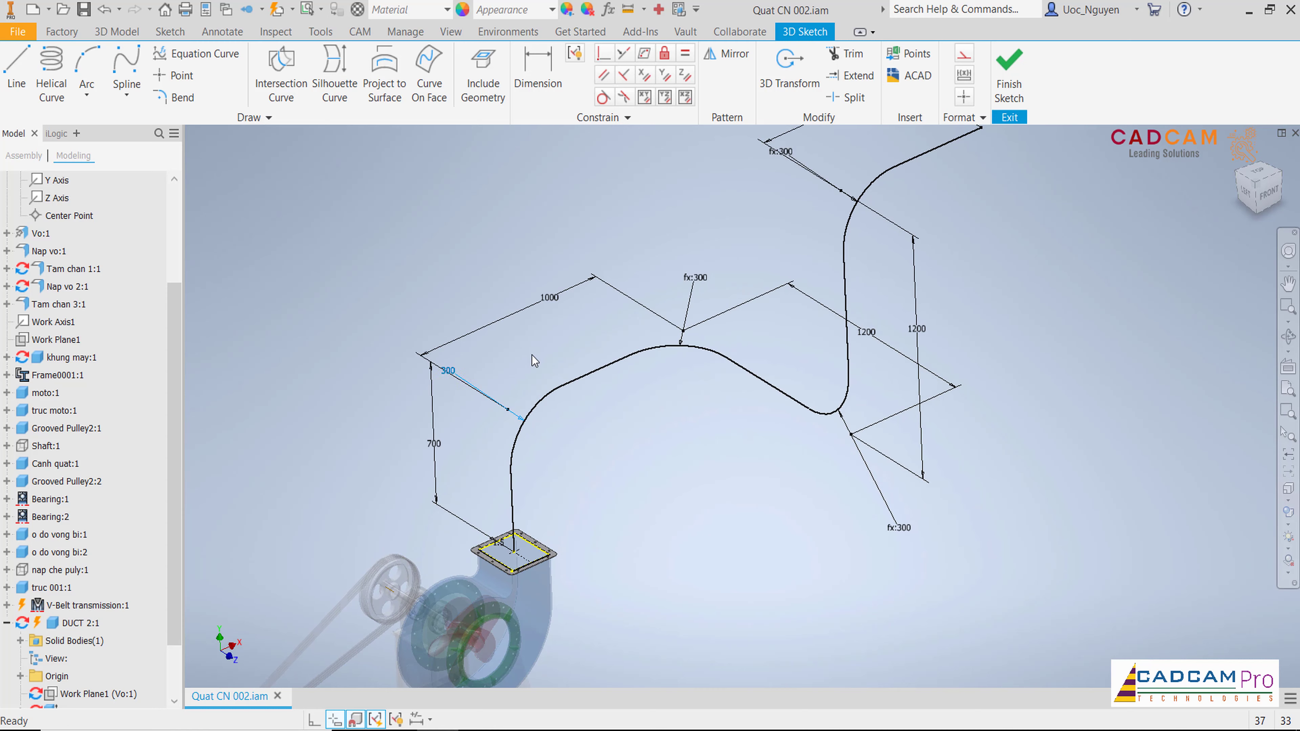
pyautogui.scroll(-3, 467, 360)
# - Reduce the bend dimension further to 280 mm and finish the 3D sketch
pyautogui.doubleClick(440, 387)
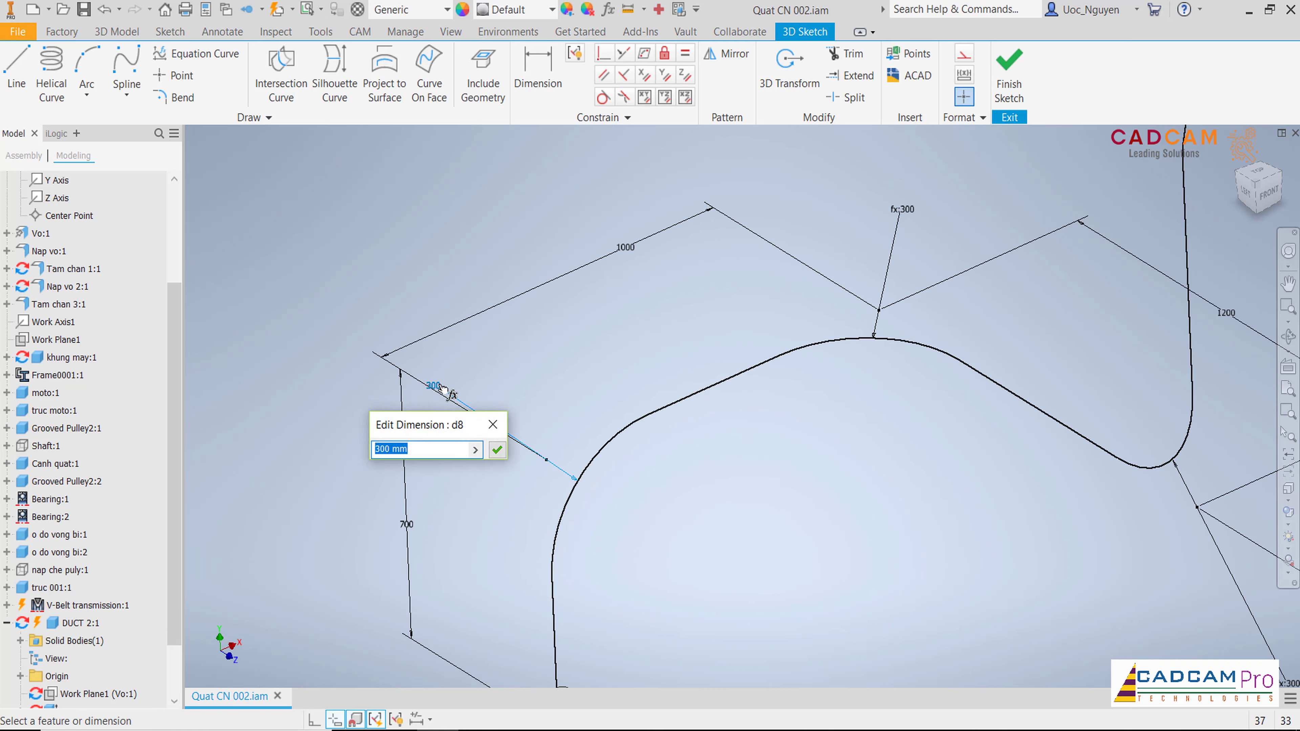
pyautogui.press('Return')
pyautogui.scroll(5, 603, 374)
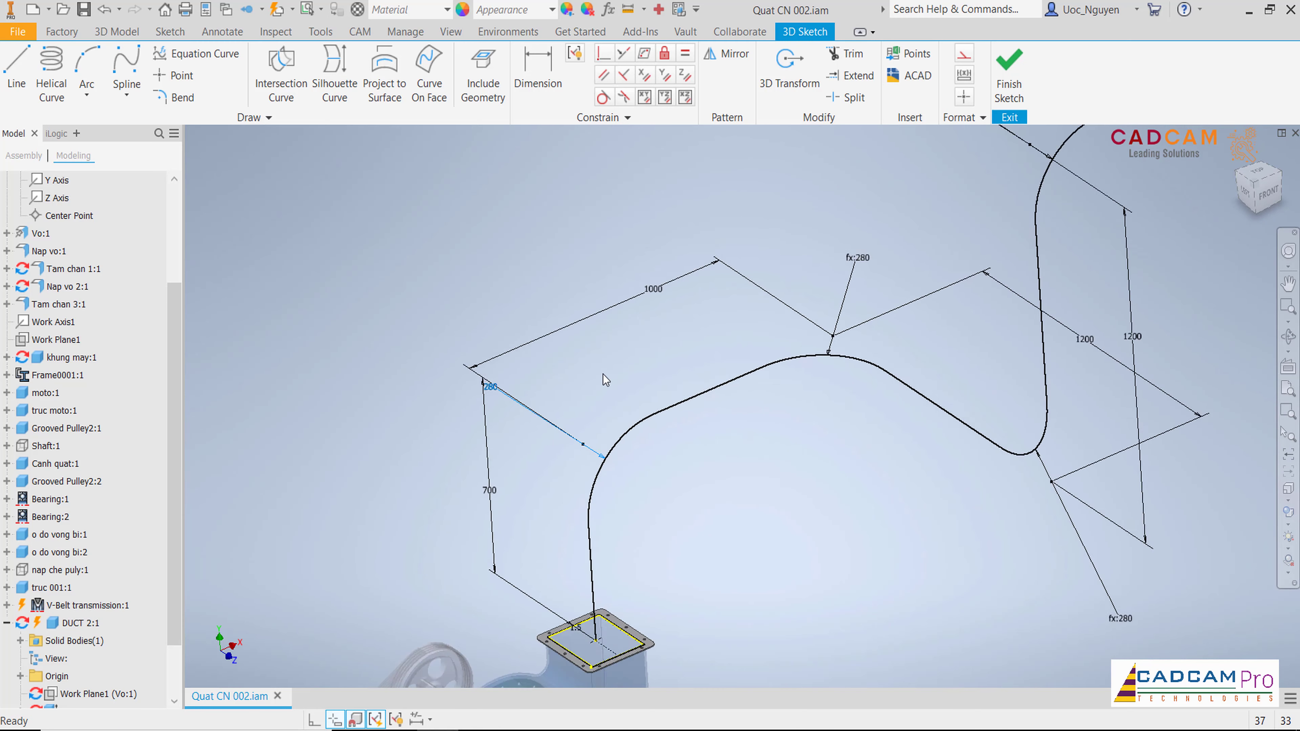
pyautogui.keyDown('shift'); pyautogui.moveTo(603, 374); pyautogui.dragTo(604, 379, button='middle'); pyautogui.keyUp('shift')
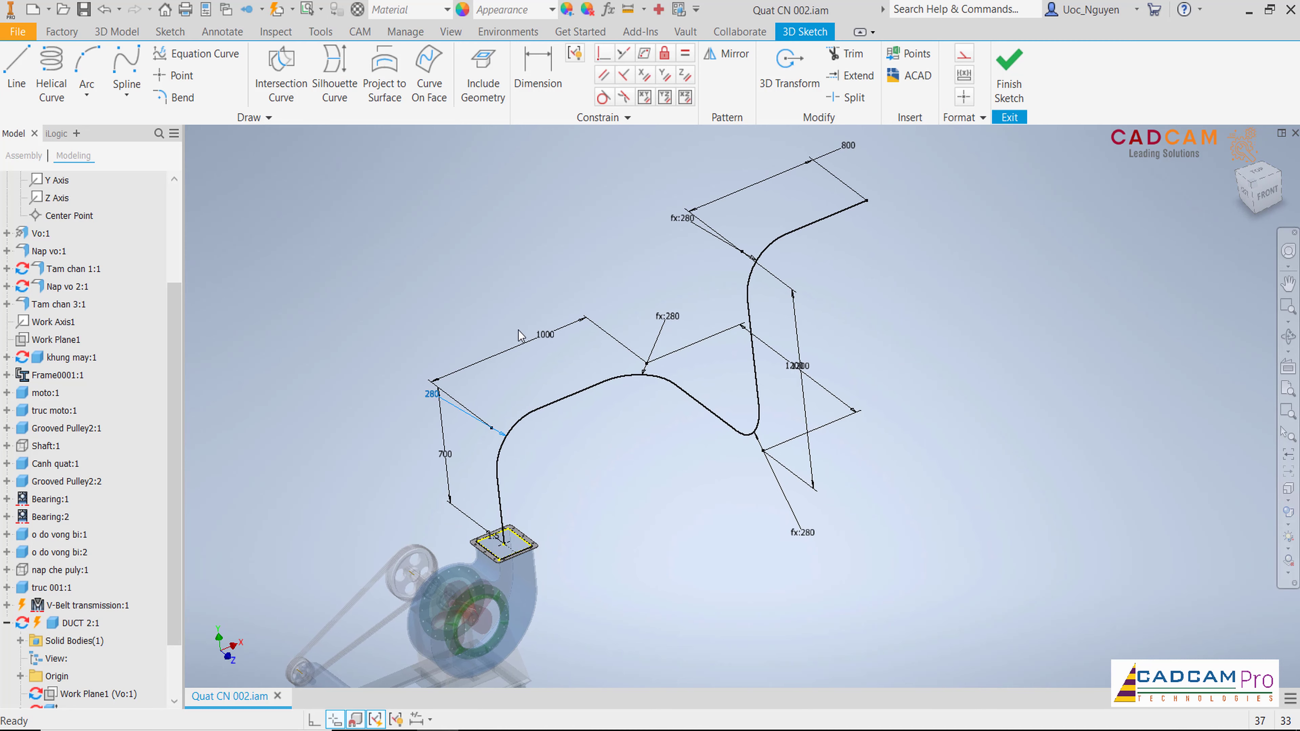
pyautogui.moveTo(519, 336); pyautogui.dragTo(566, 302, button='middle')
pyautogui.click(1009, 69)
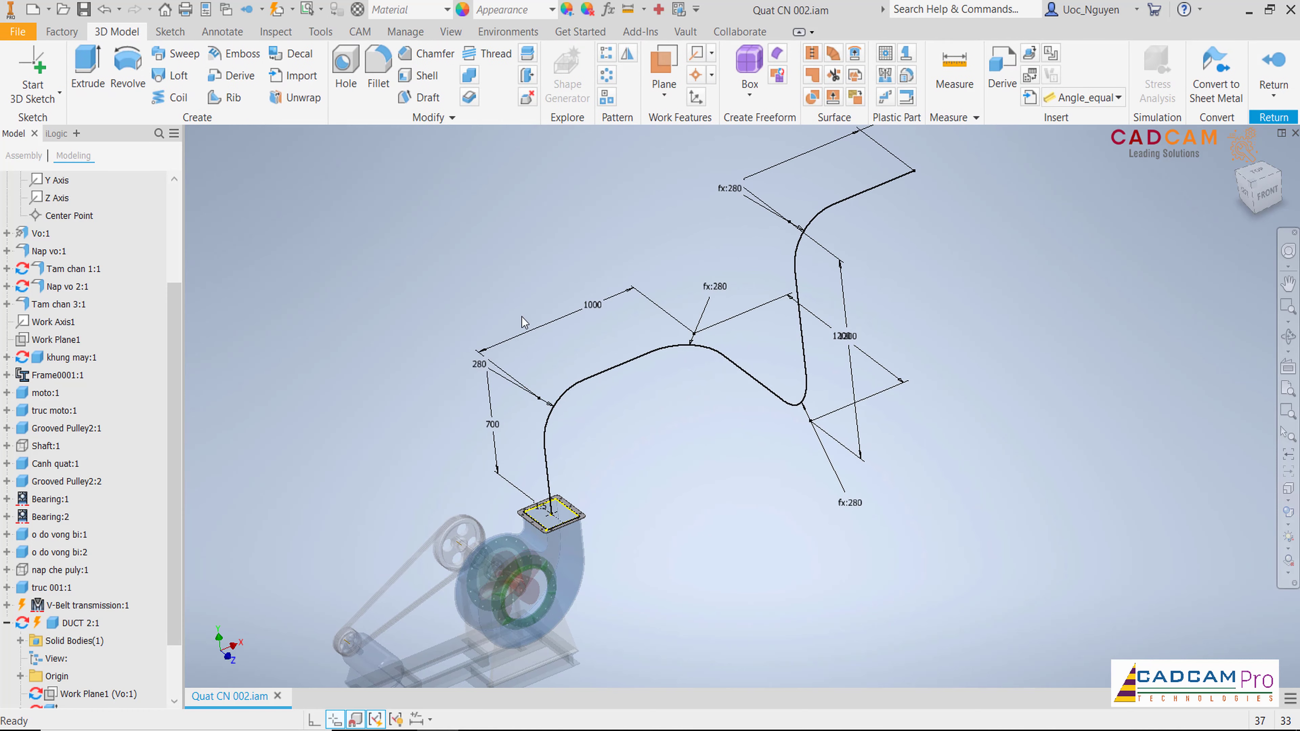
# - Start a sweep using the flange's square outline as the profile
pyautogui.click(181, 60)
pyautogui.scroll(5, 543, 518)
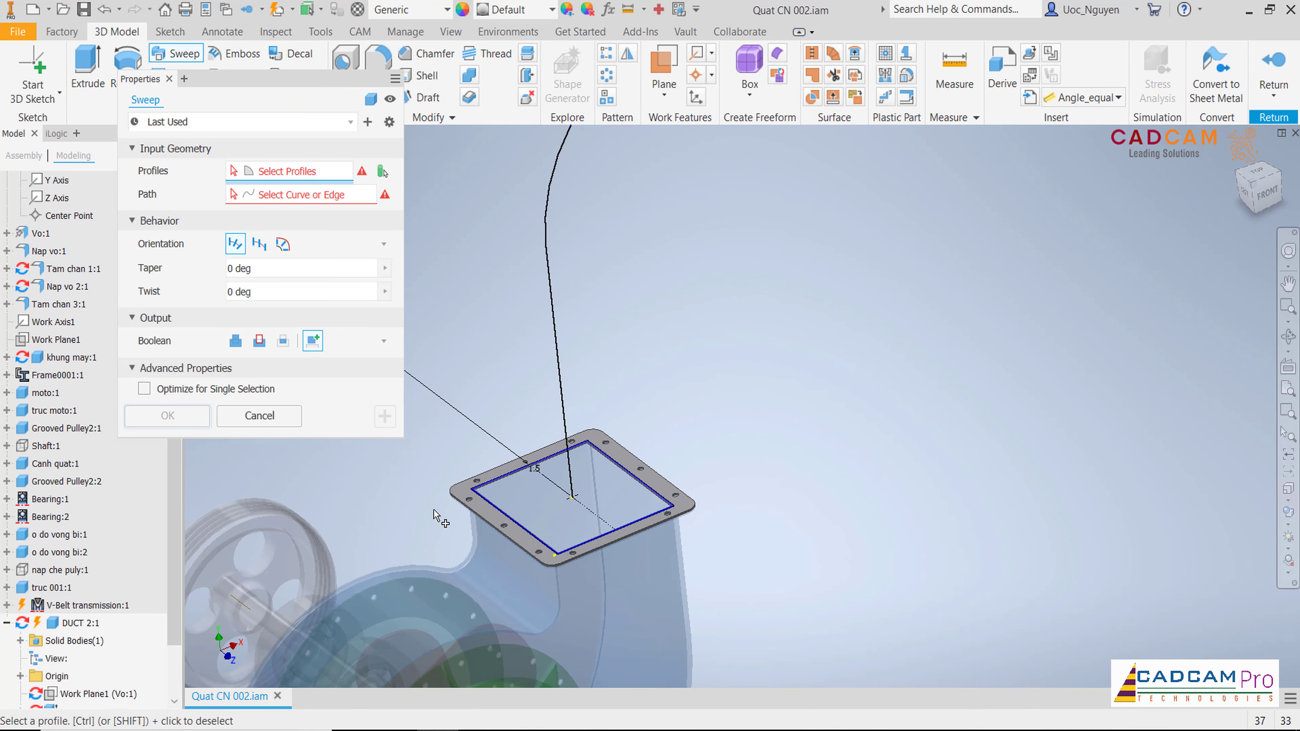
pyautogui.scroll(2, 435, 514)
pyautogui.scroll(3, 450, 507)
pyautogui.scroll(2, 468, 491)
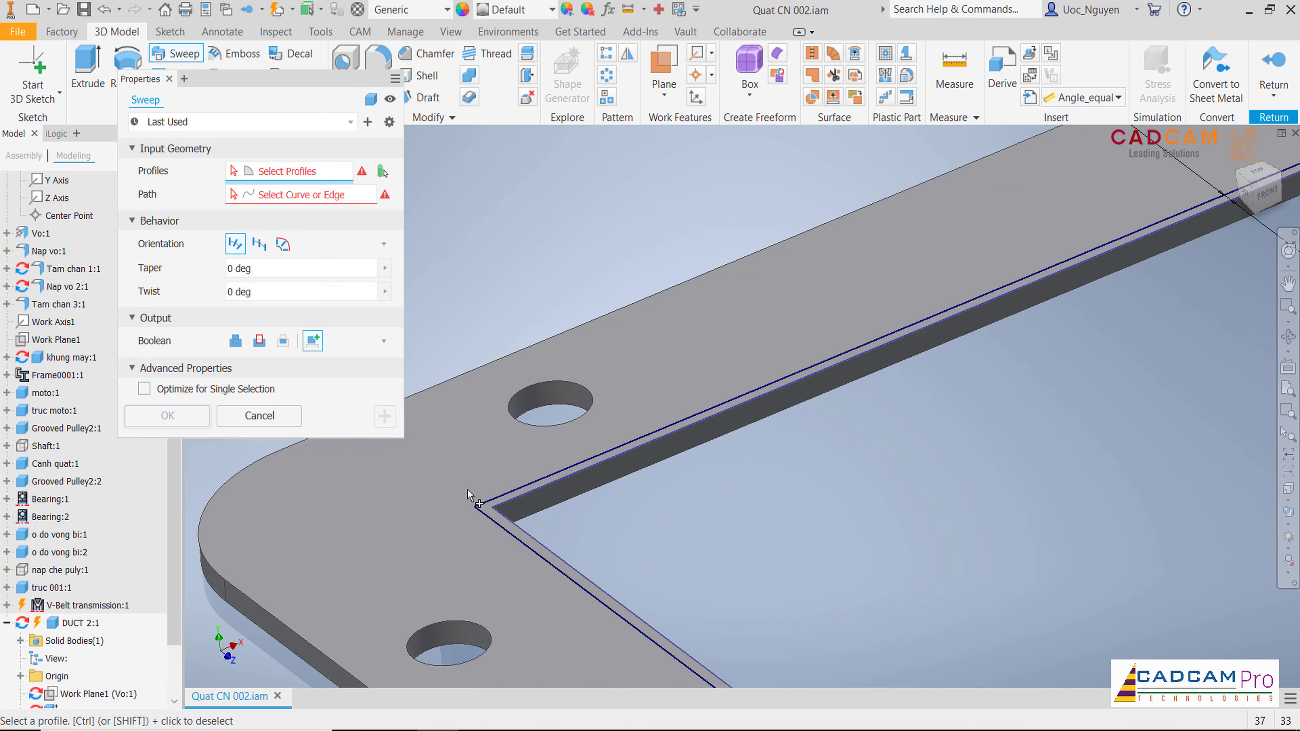
pyautogui.click(491, 509)
pyautogui.scroll(-5, 452, 363)
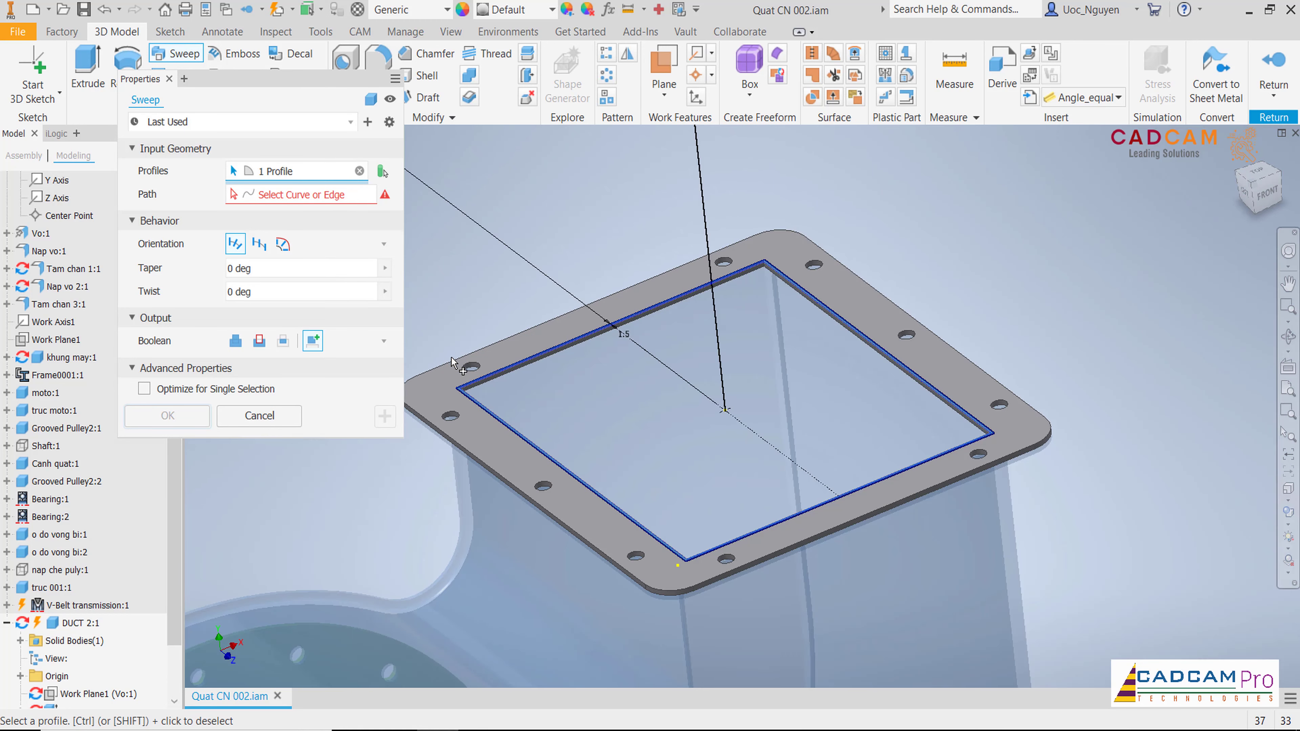
# - Sweep the profile along the bent 3D path, accepting the path-profile warning
pyautogui.click(285, 197)
pyautogui.scroll(-2, 537, 402)
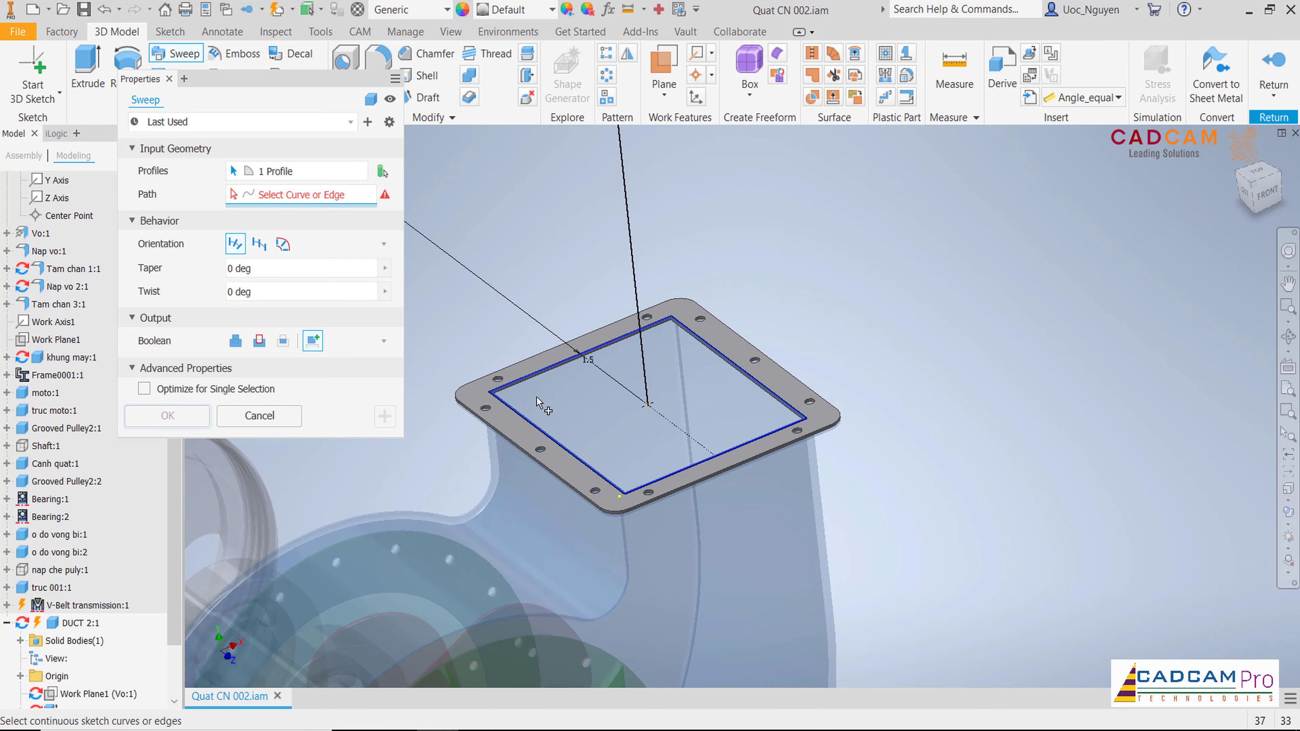
pyautogui.click(632, 279)
pyautogui.scroll(-3, 554, 454)
pyautogui.scroll(-2, 553, 454)
pyautogui.moveTo(677, 386); pyautogui.dragTo(688, 398, button='middle')
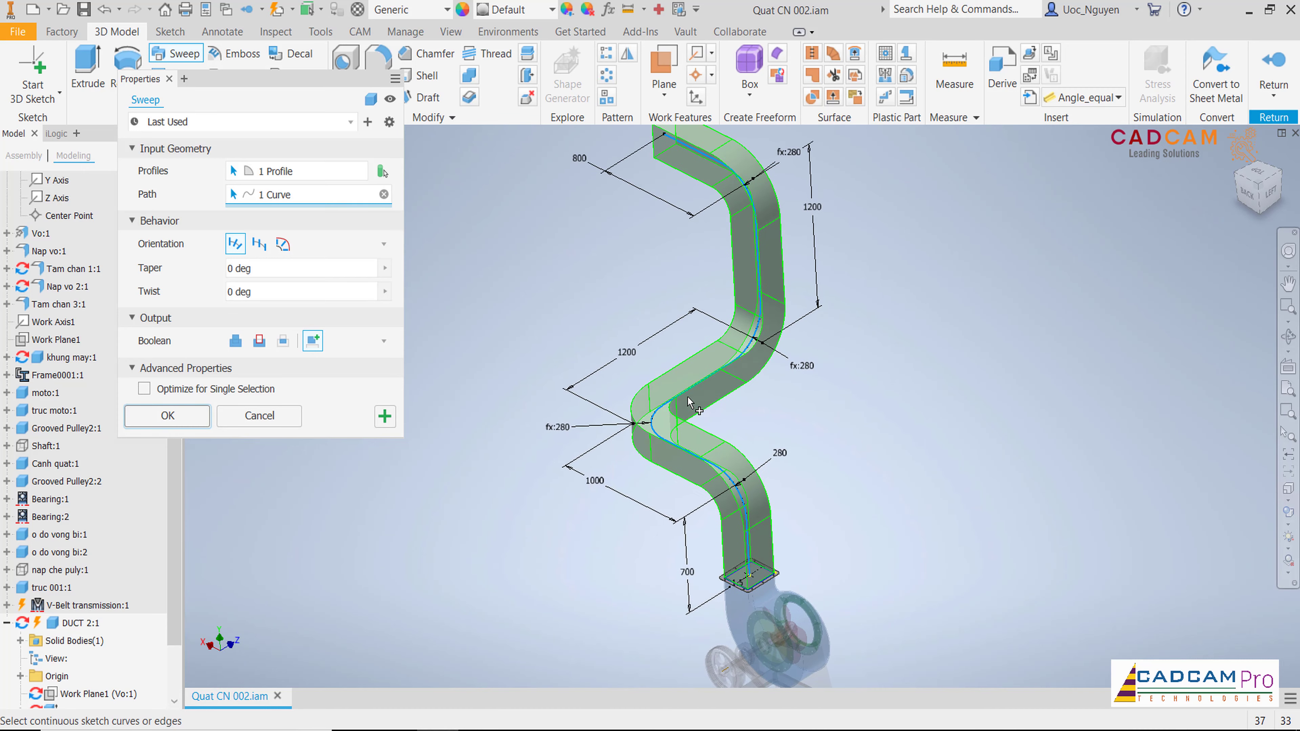
pyautogui.keyDown('shift'); pyautogui.moveTo(687, 399); pyautogui.dragTo(687, 398, button='middle'); pyautogui.keyUp('shift')
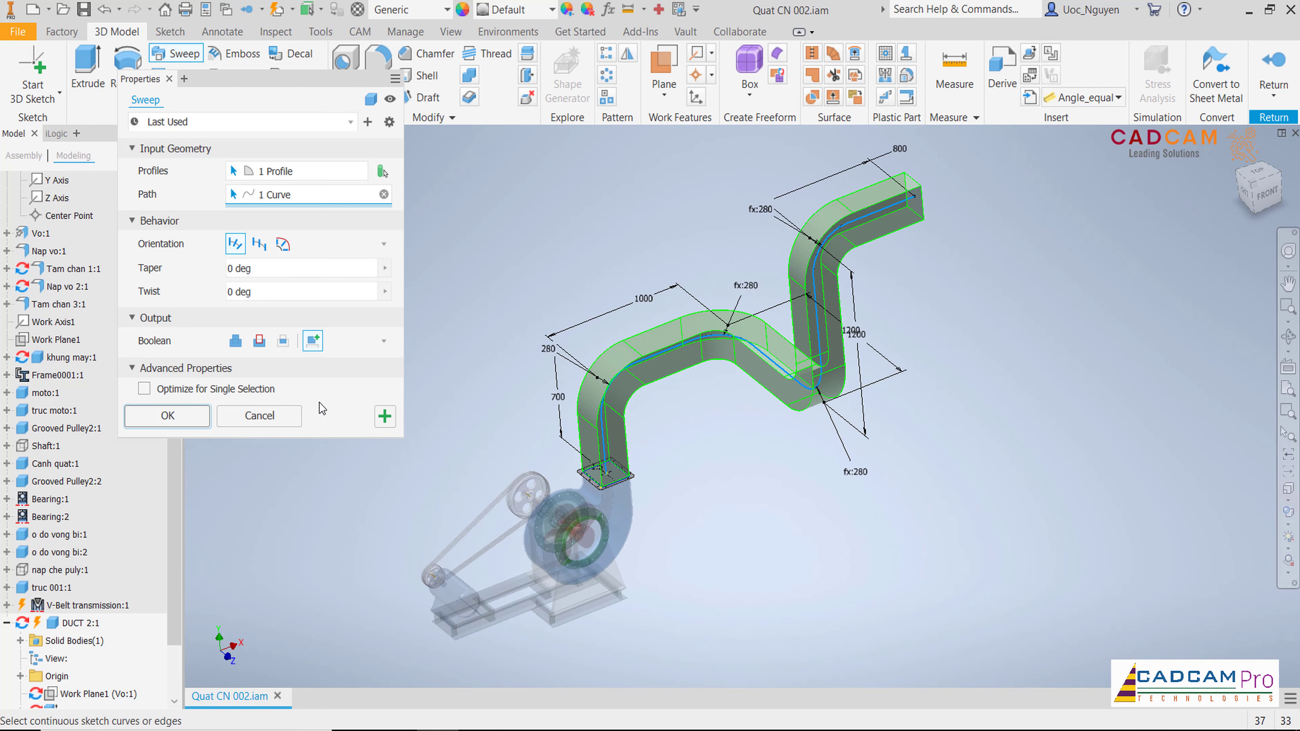
pyautogui.click(206, 416)
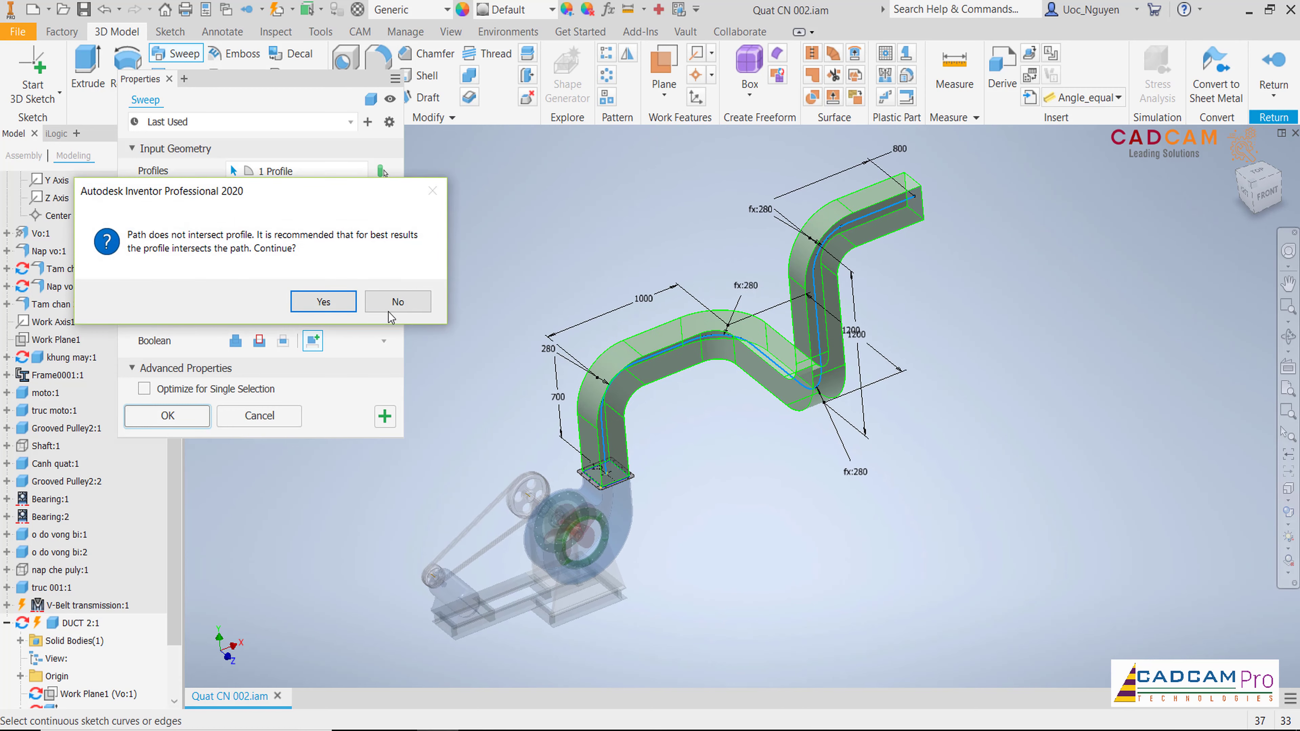
pyautogui.click(339, 303)
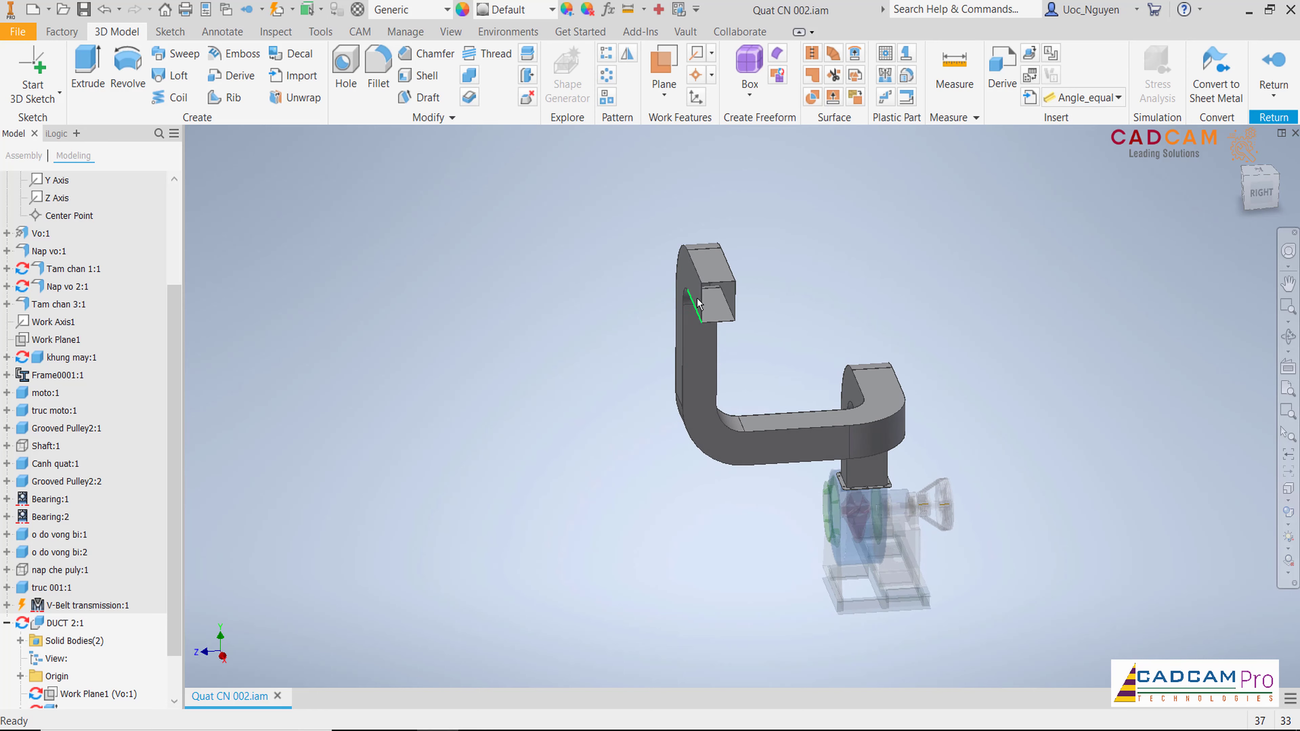
# - Zoom in on the swept duct's hollow thin-walled outlet and start a new 2D sketch
pyautogui.scroll(3, 728, 286)
pyautogui.scroll(3, 706, 271)
pyautogui.scroll(4, 706, 271)
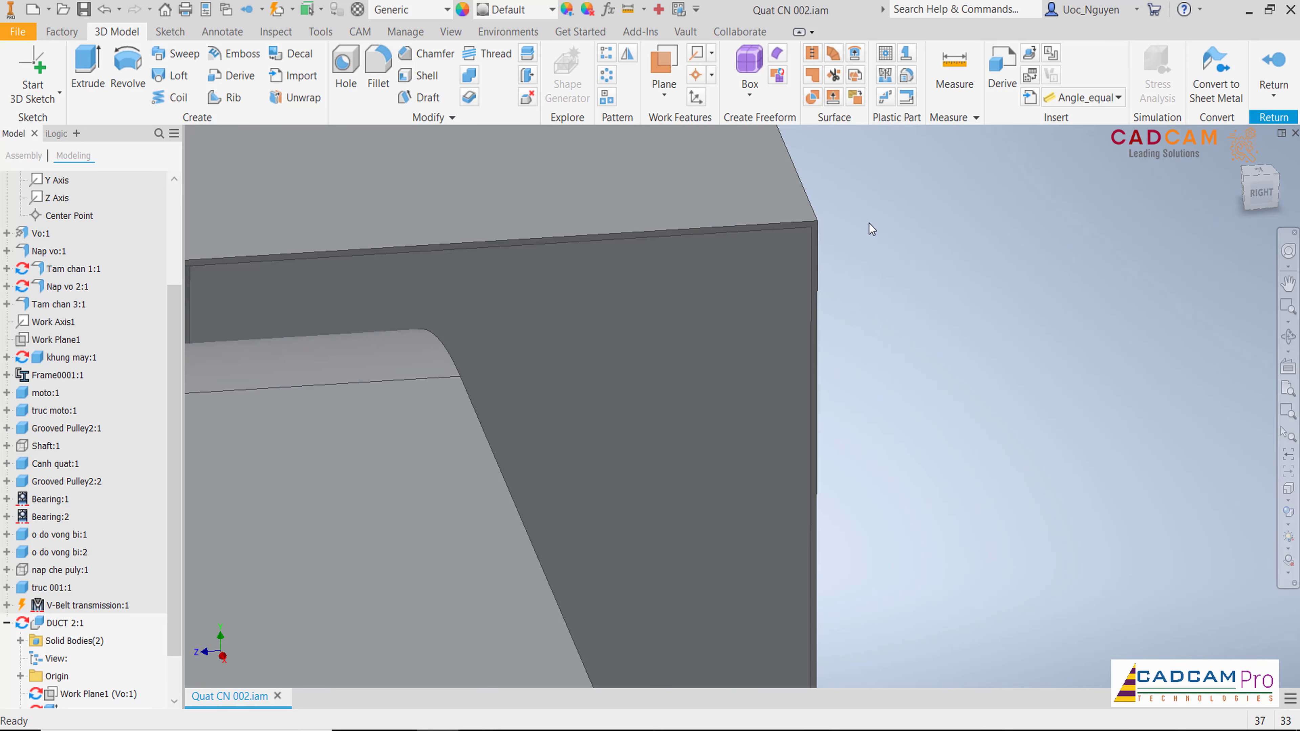
pyautogui.scroll(2, 870, 224)
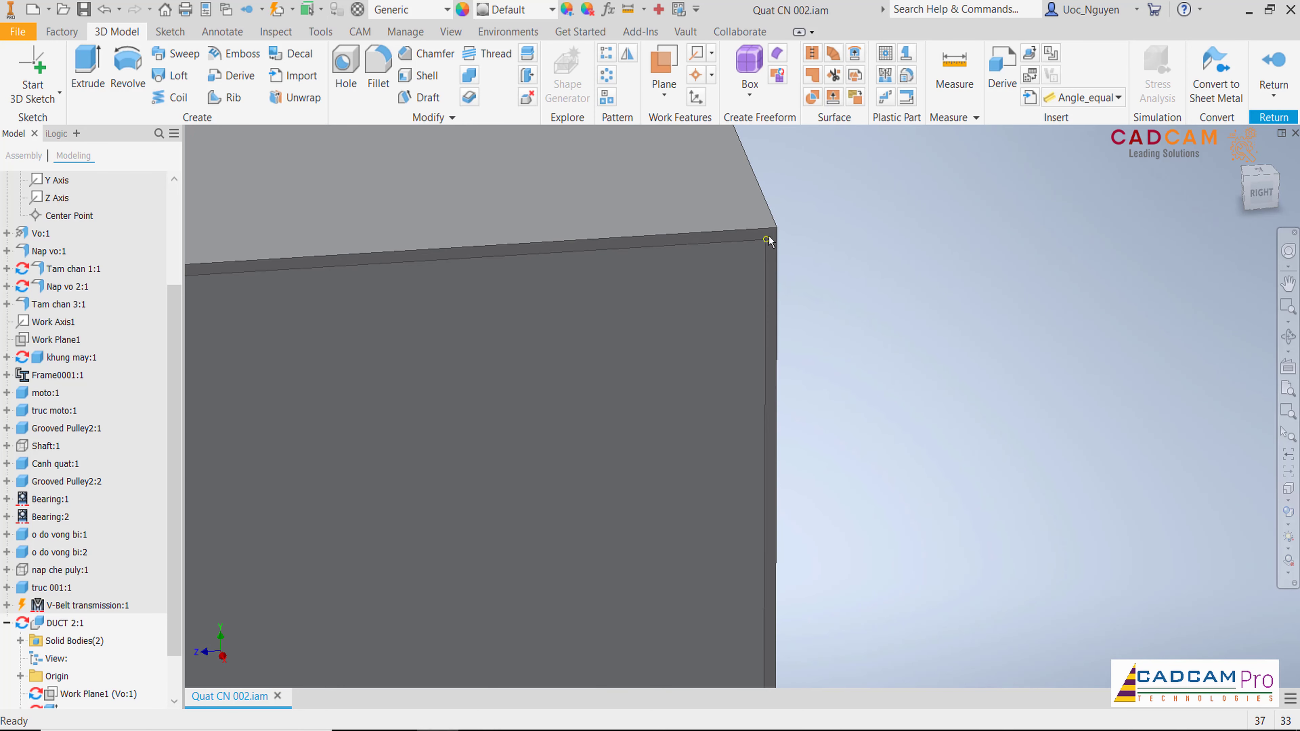
pyautogui.scroll(-3, 808, 271)
pyautogui.scroll(-2, 707, 285)
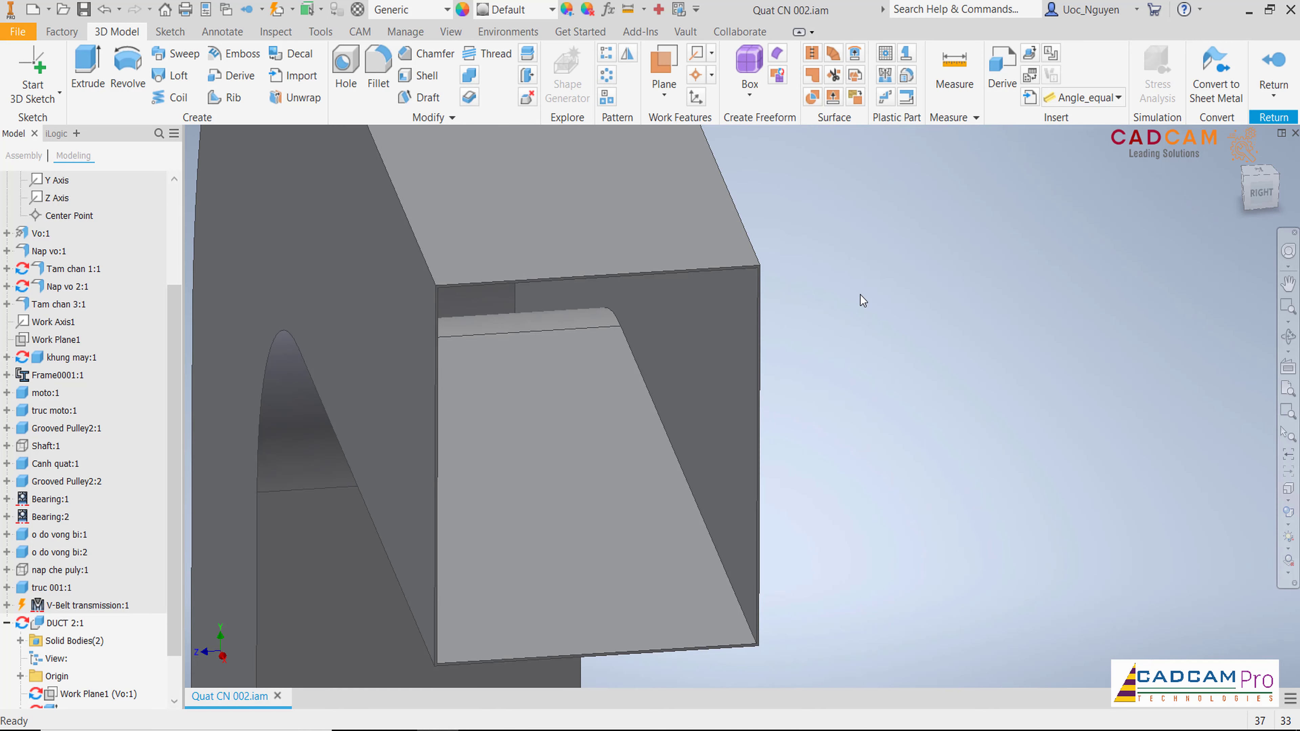
pyautogui.press('F5')
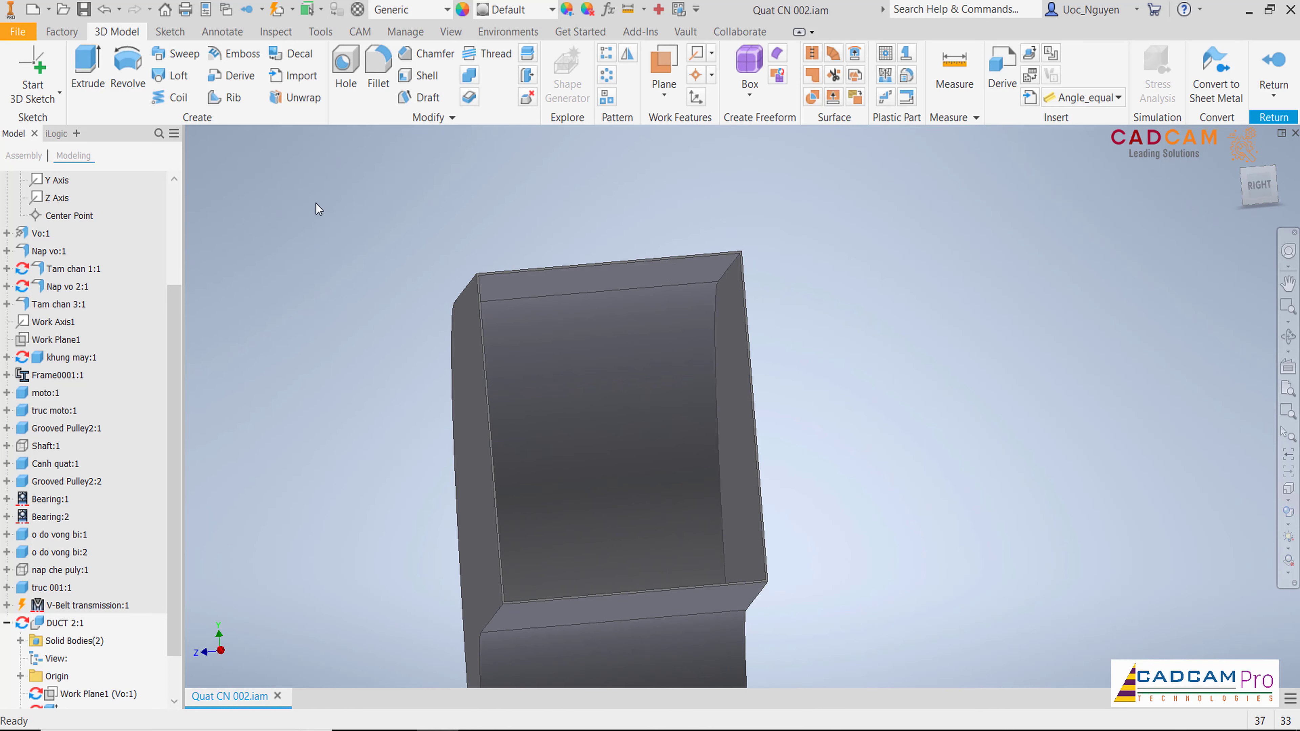
pyautogui.click(56, 95)
pyautogui.click(64, 132)
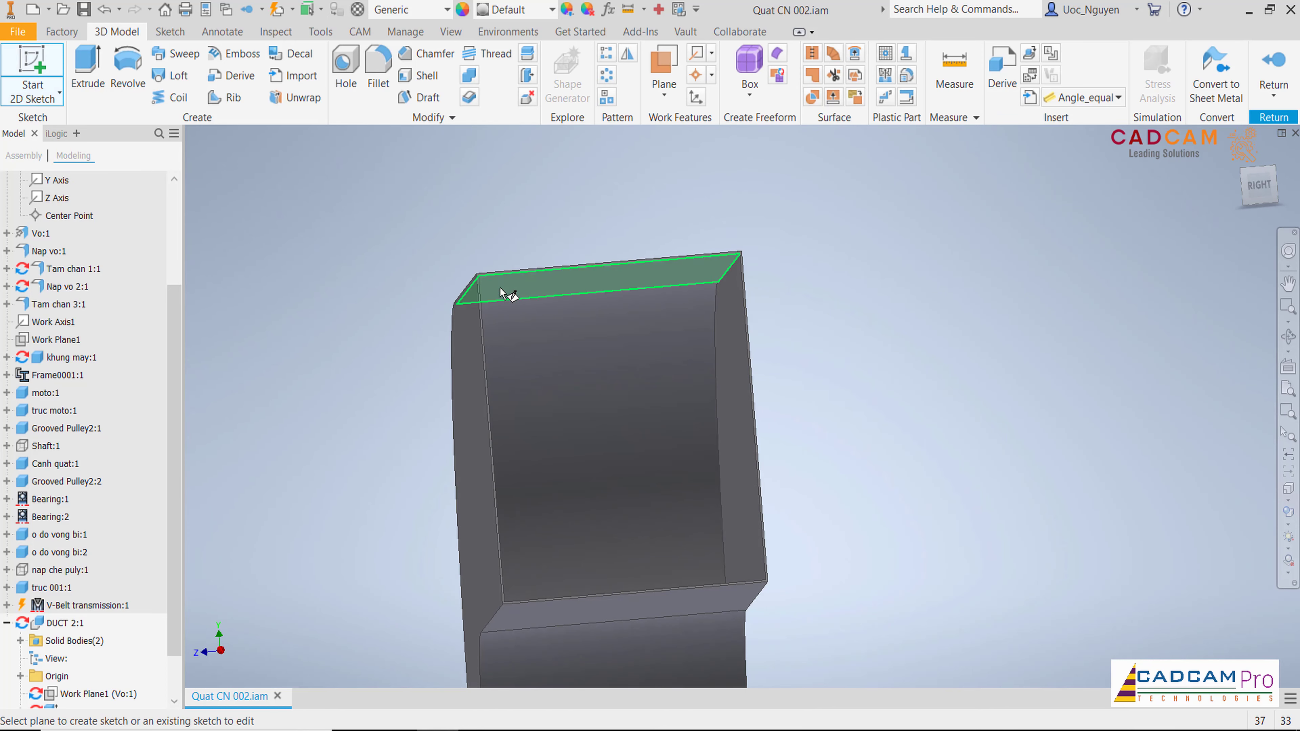
# - Place the new sketch on the duct's outlet end face and return to a 3D view
pyautogui.scroll(3, 502, 293)
pyautogui.click(461, 255)
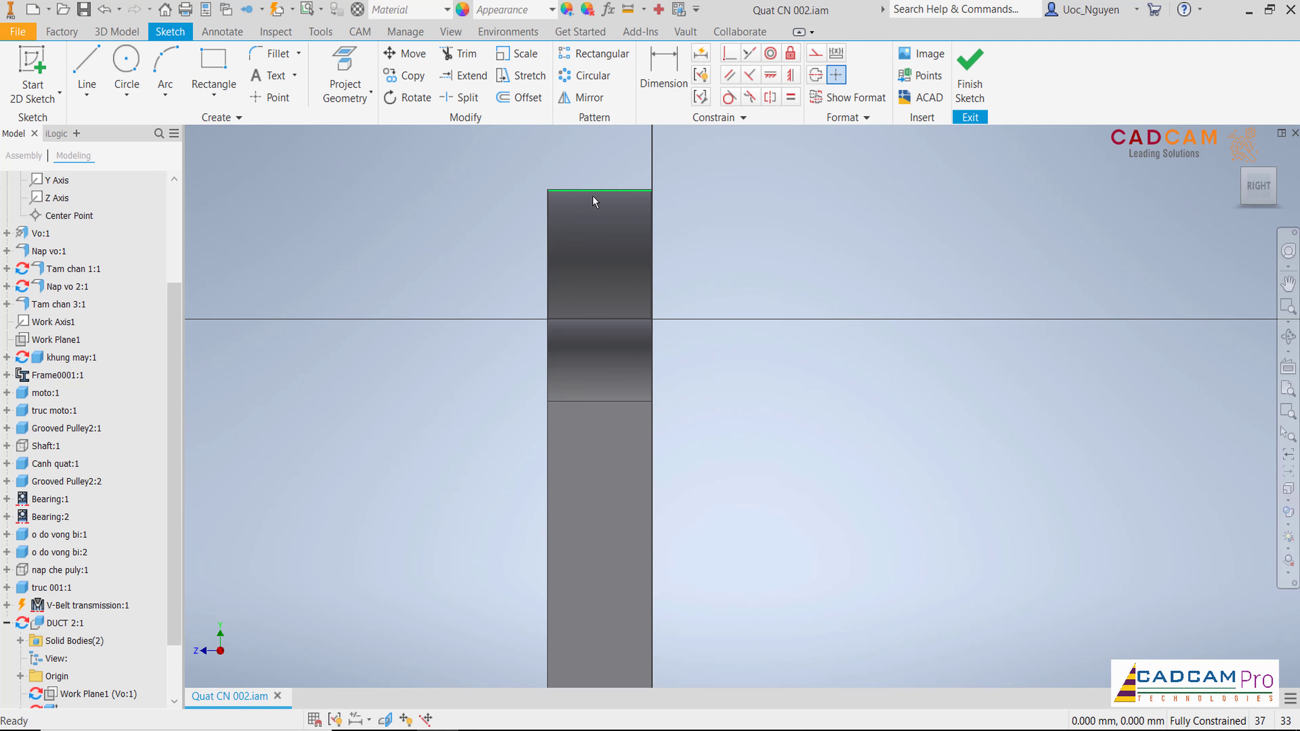
pyautogui.press('F5')
pyautogui.scroll(5, 594, 215)
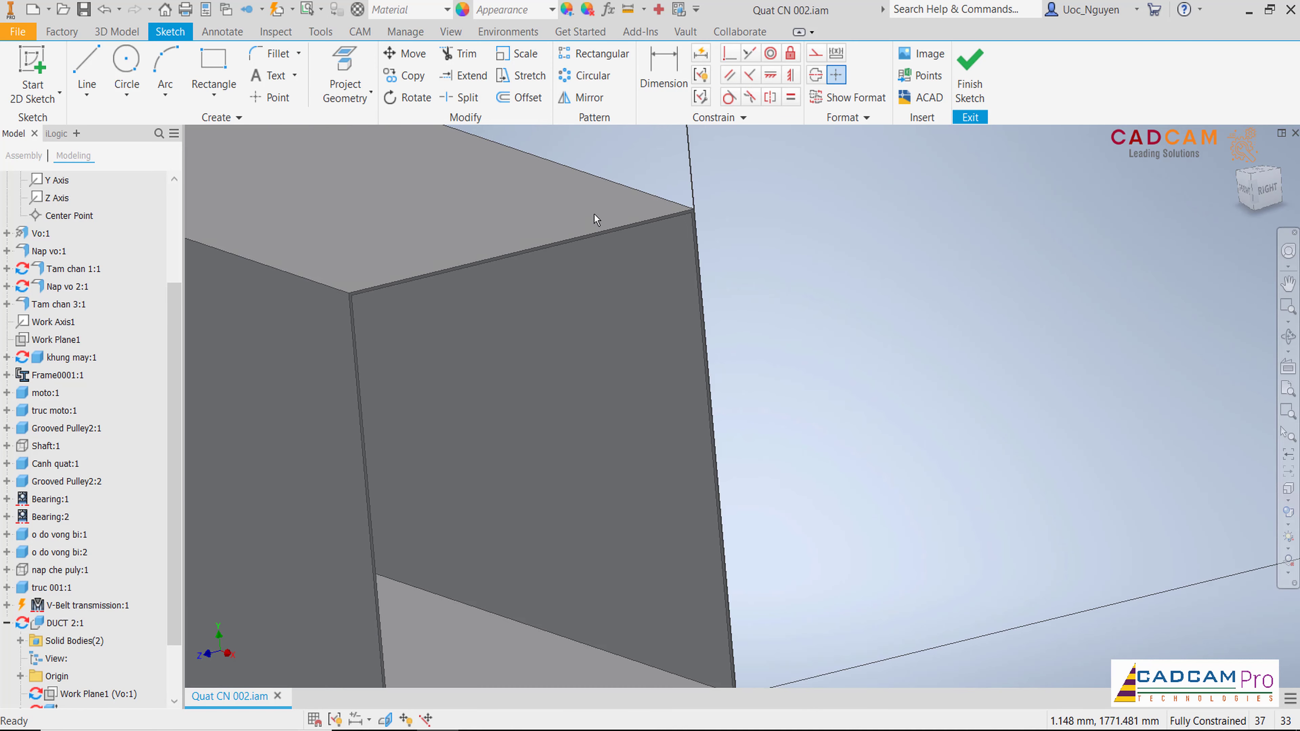
# - Project the outlet's top, two side and bottom edges into the sketch
pyautogui.click(338, 70)
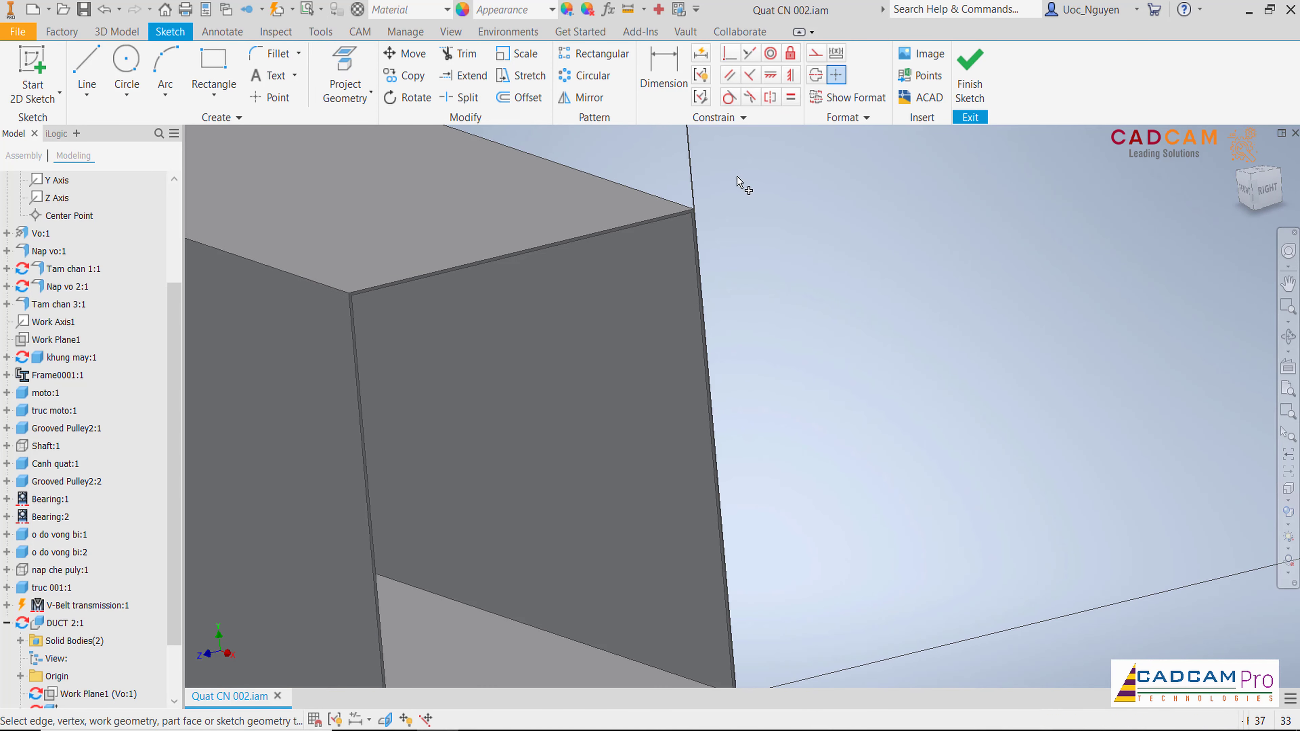
pyautogui.click(683, 216)
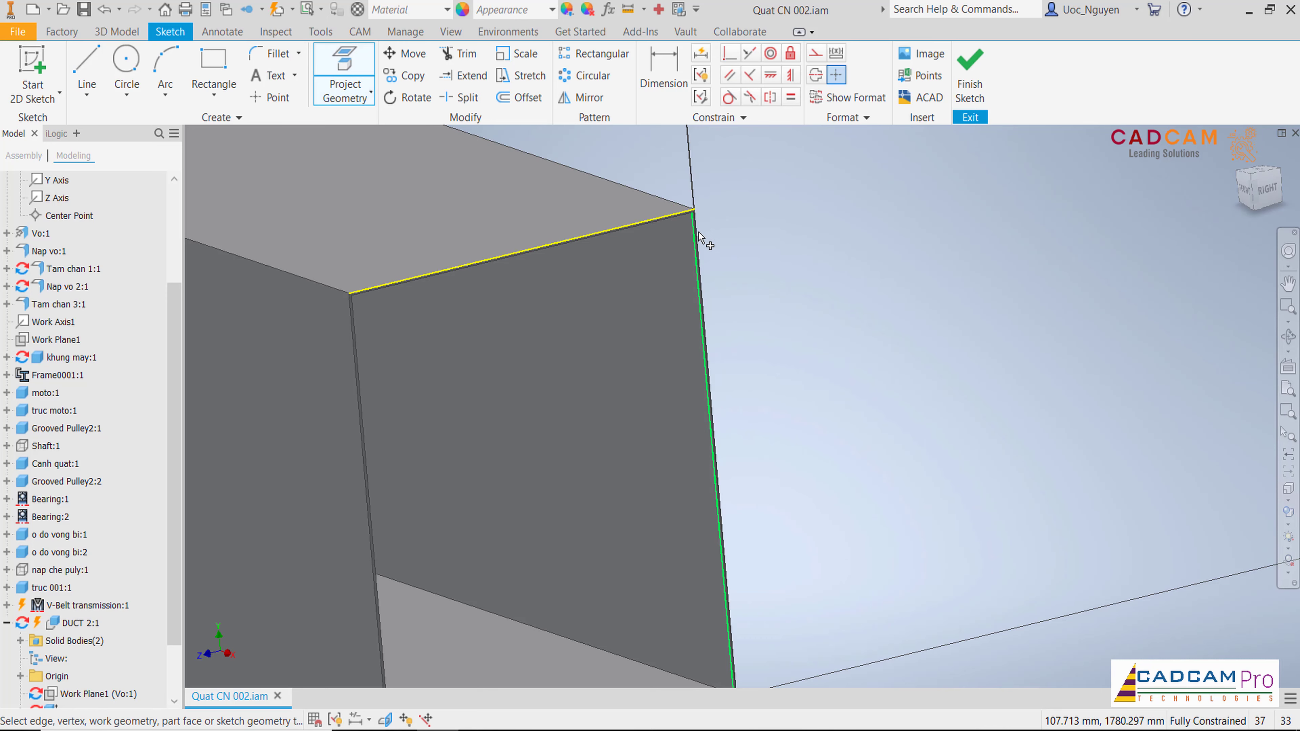
pyautogui.click(350, 319)
pyautogui.scroll(1, 705, 218)
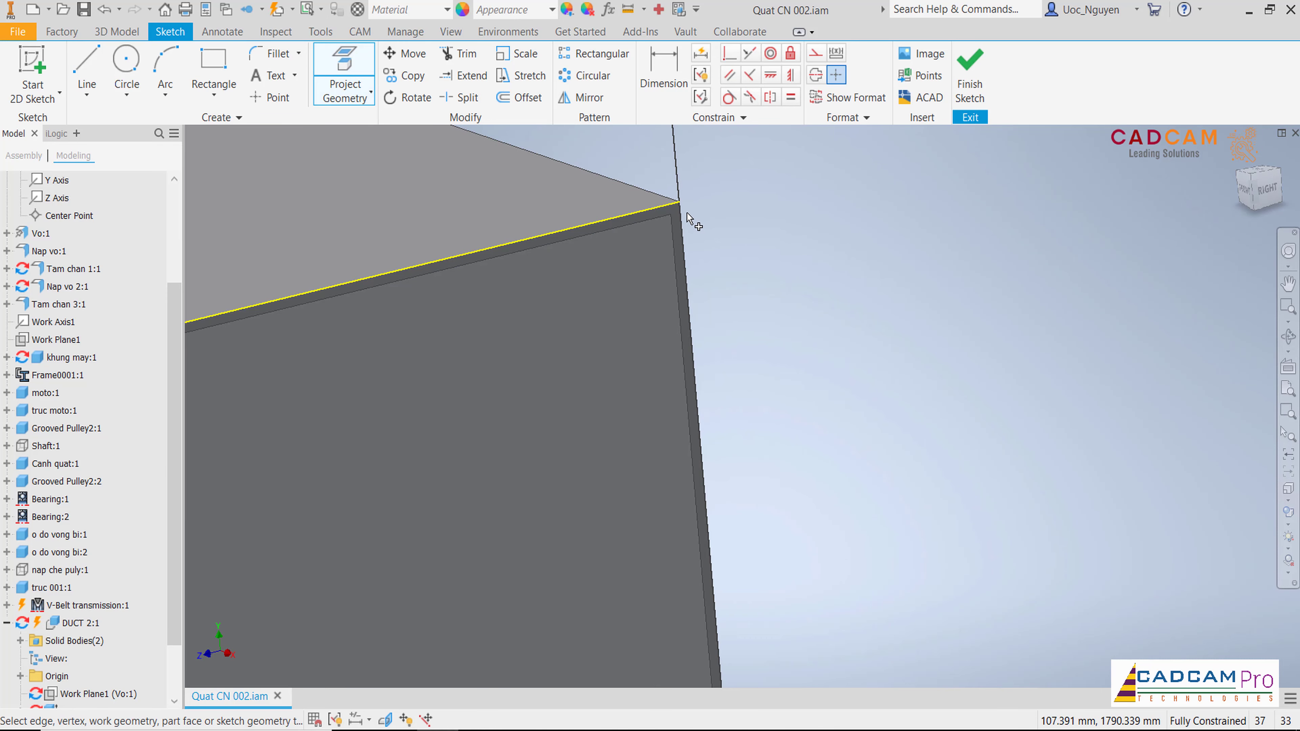
pyautogui.click(709, 226)
pyautogui.scroll(-2, 759, 441)
pyautogui.scroll(2, 740, 595)
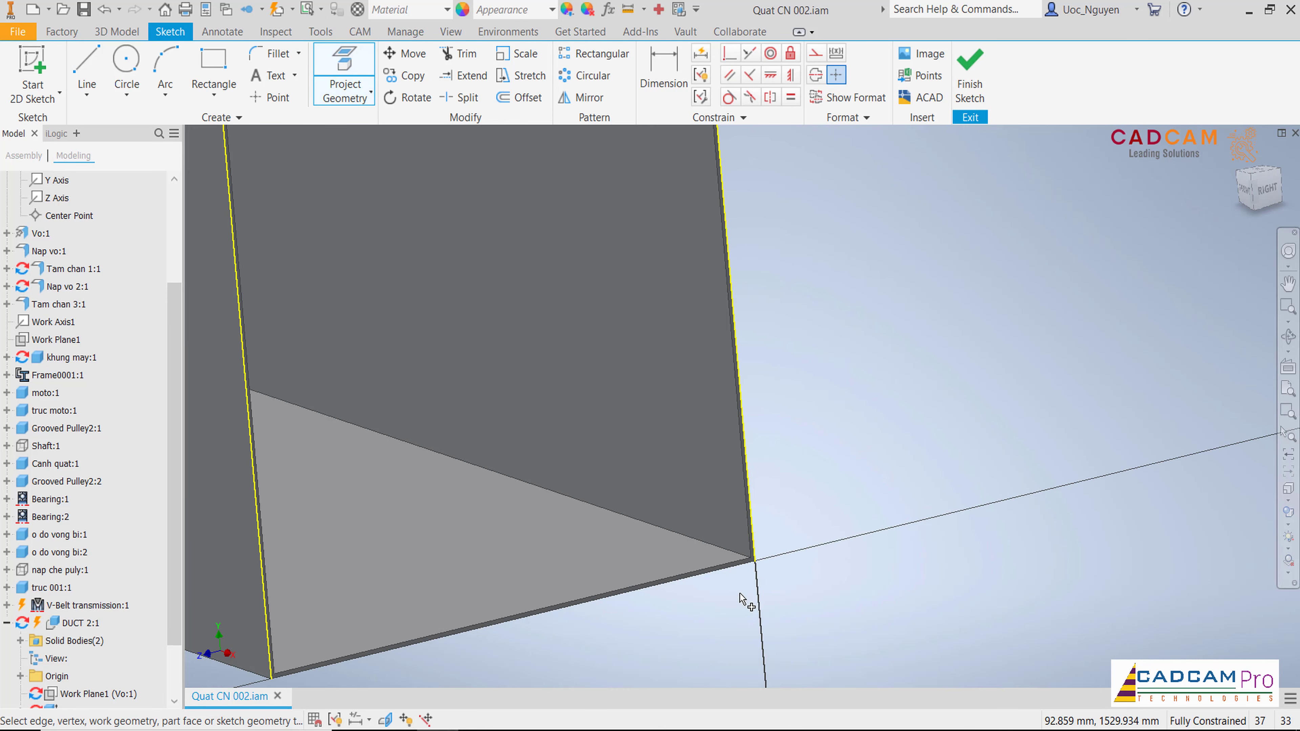
pyautogui.click(740, 572)
pyautogui.scroll(-3, 768, 359)
# - Offset the projected outlet rectangle outward, then change the offset from 35 to 32 mm
pyautogui.press('o')
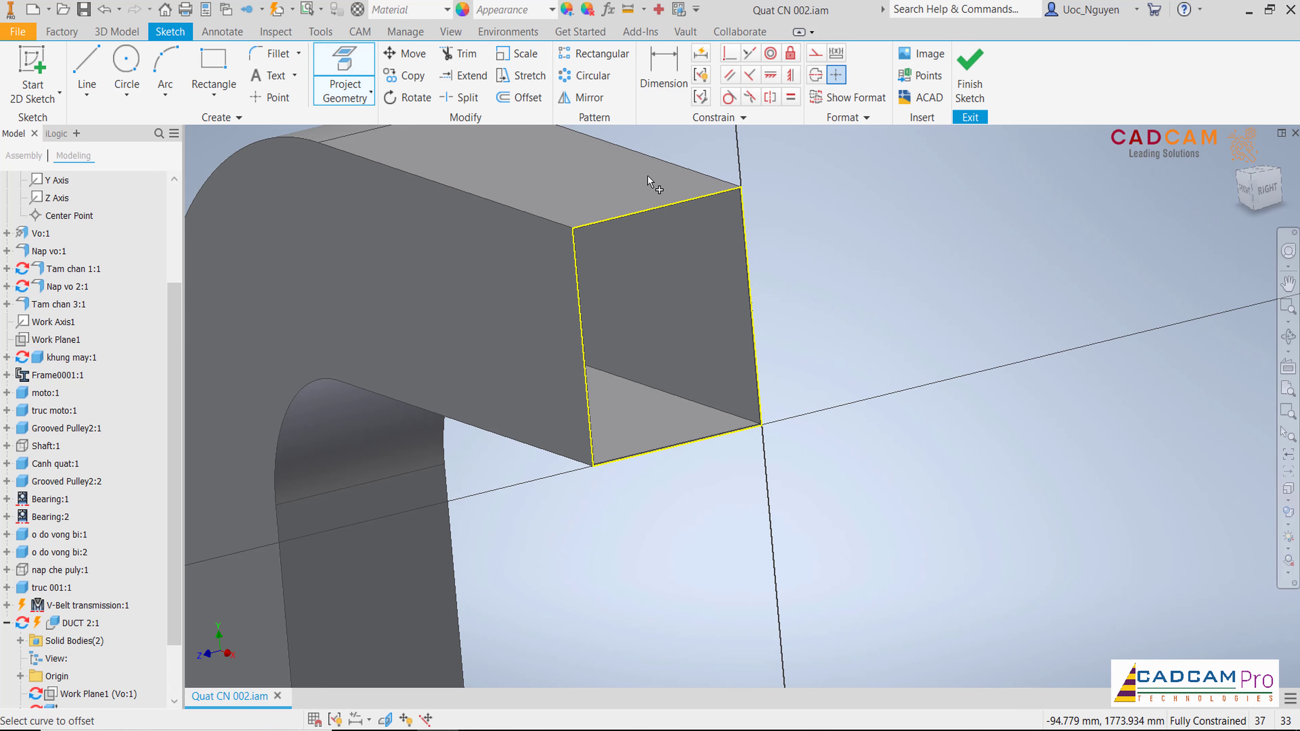
pyautogui.click(660, 206)
pyautogui.write('35')
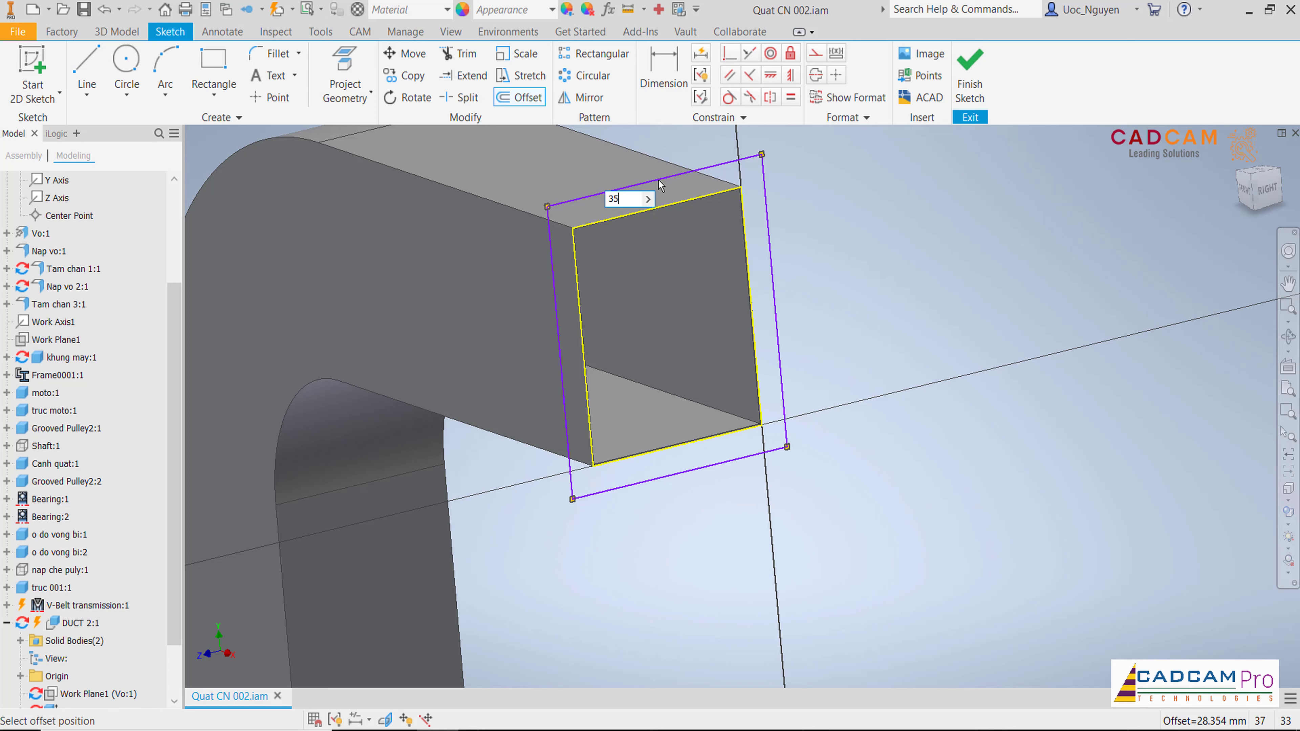
pyautogui.press('Return')
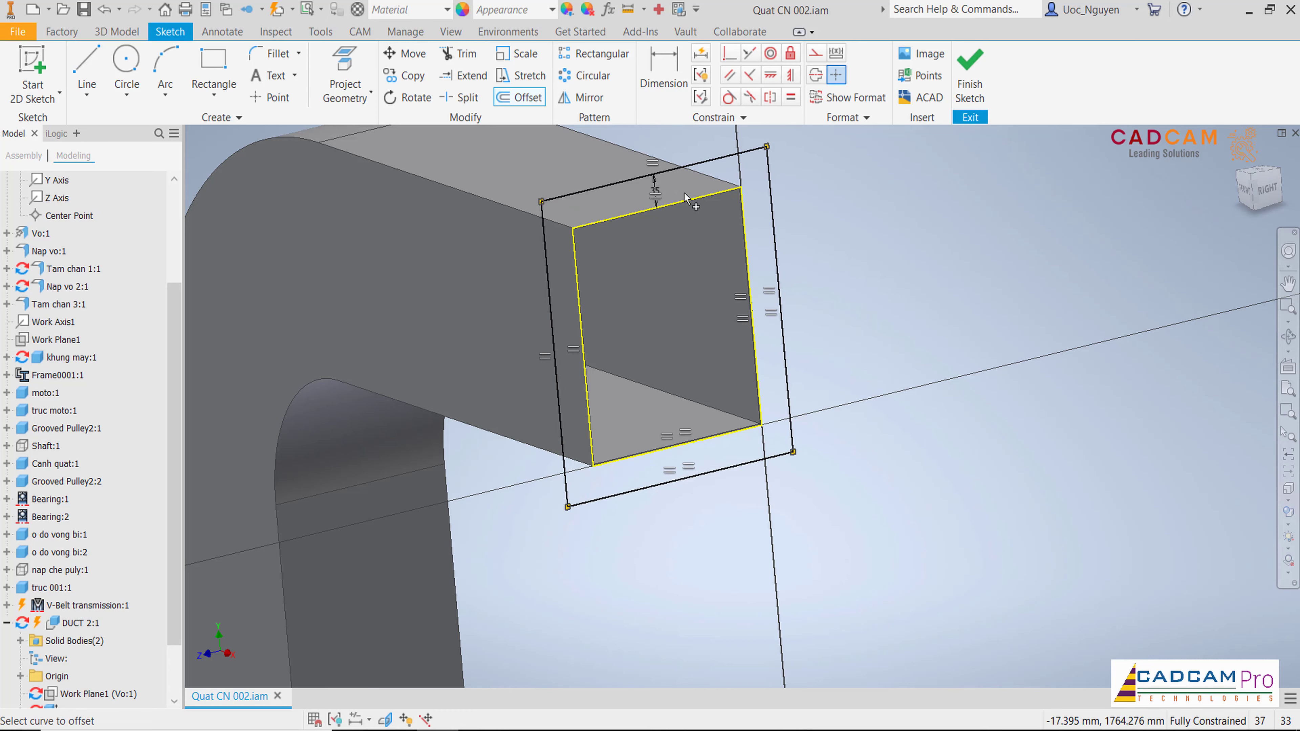
pyautogui.press('Escape')
pyautogui.doubleClick(663, 193)
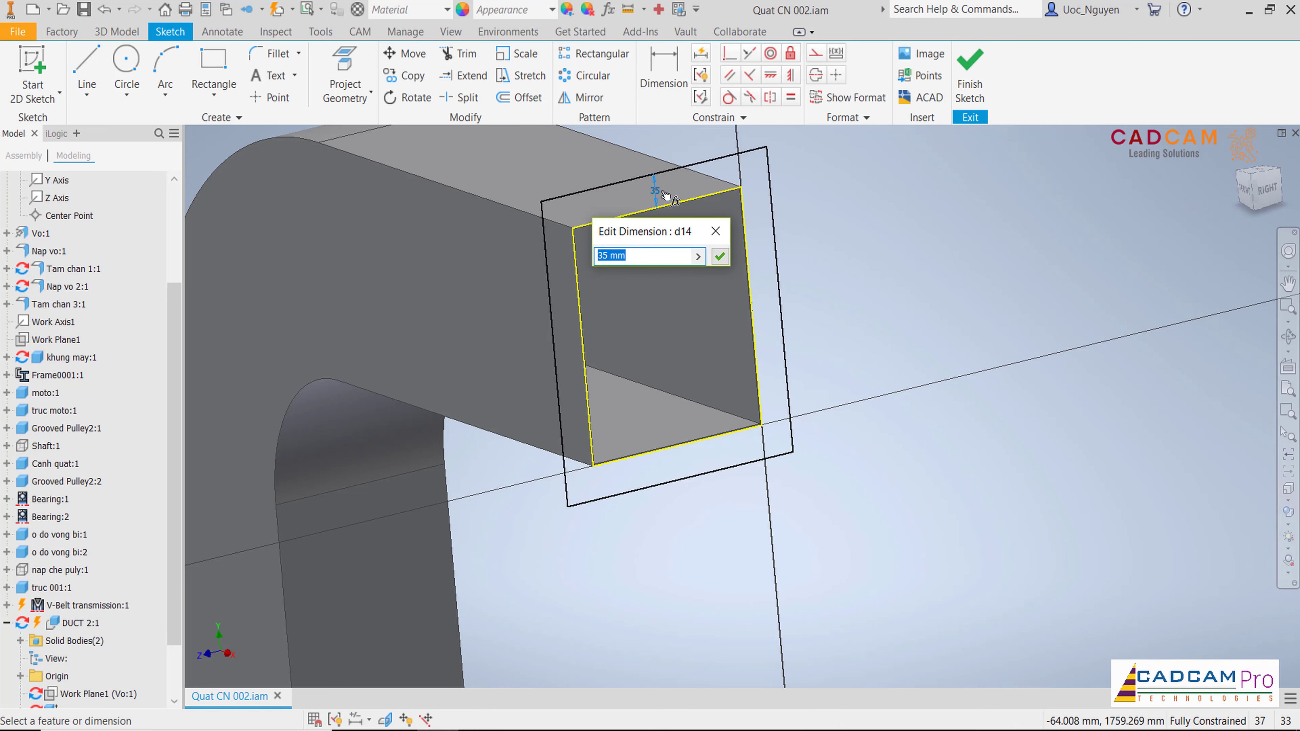
pyautogui.write('32')
pyautogui.press('Return')
pyautogui.moveTo(633, 260); pyautogui.dragTo(594, 311, button='middle')
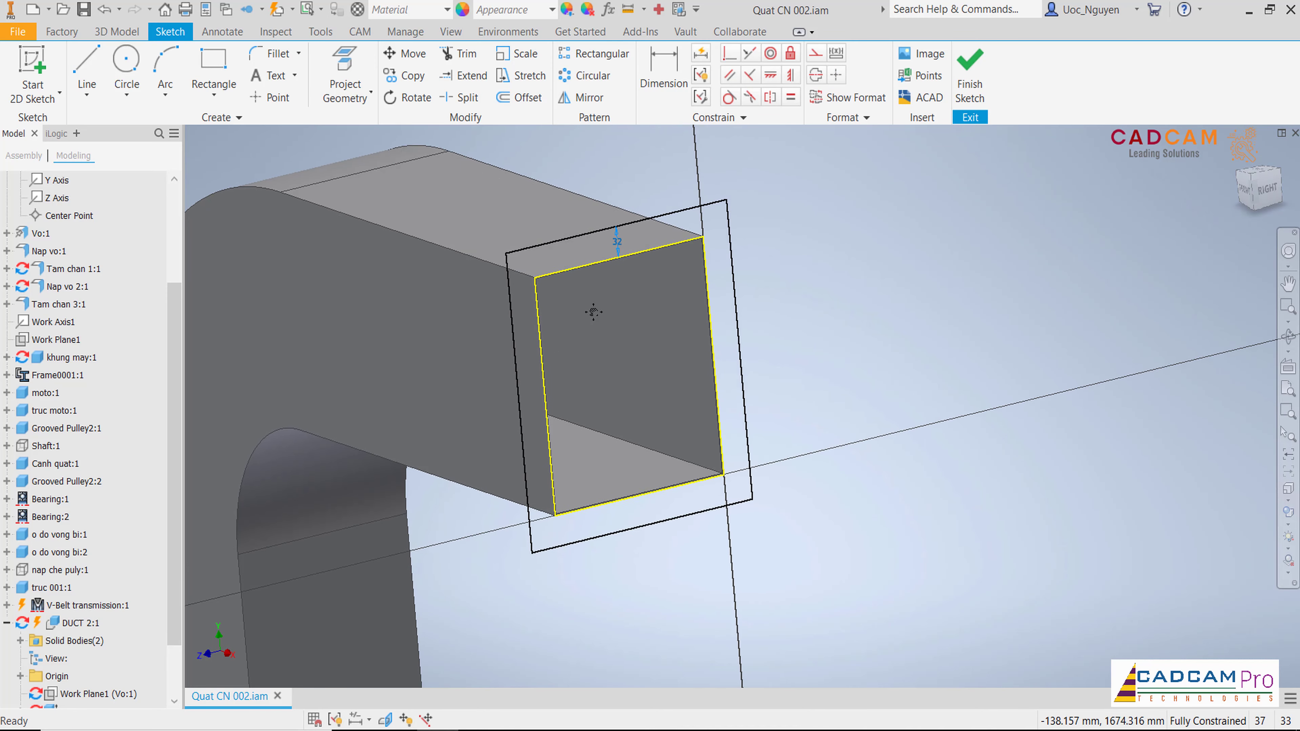
pyautogui.click(267, 54)
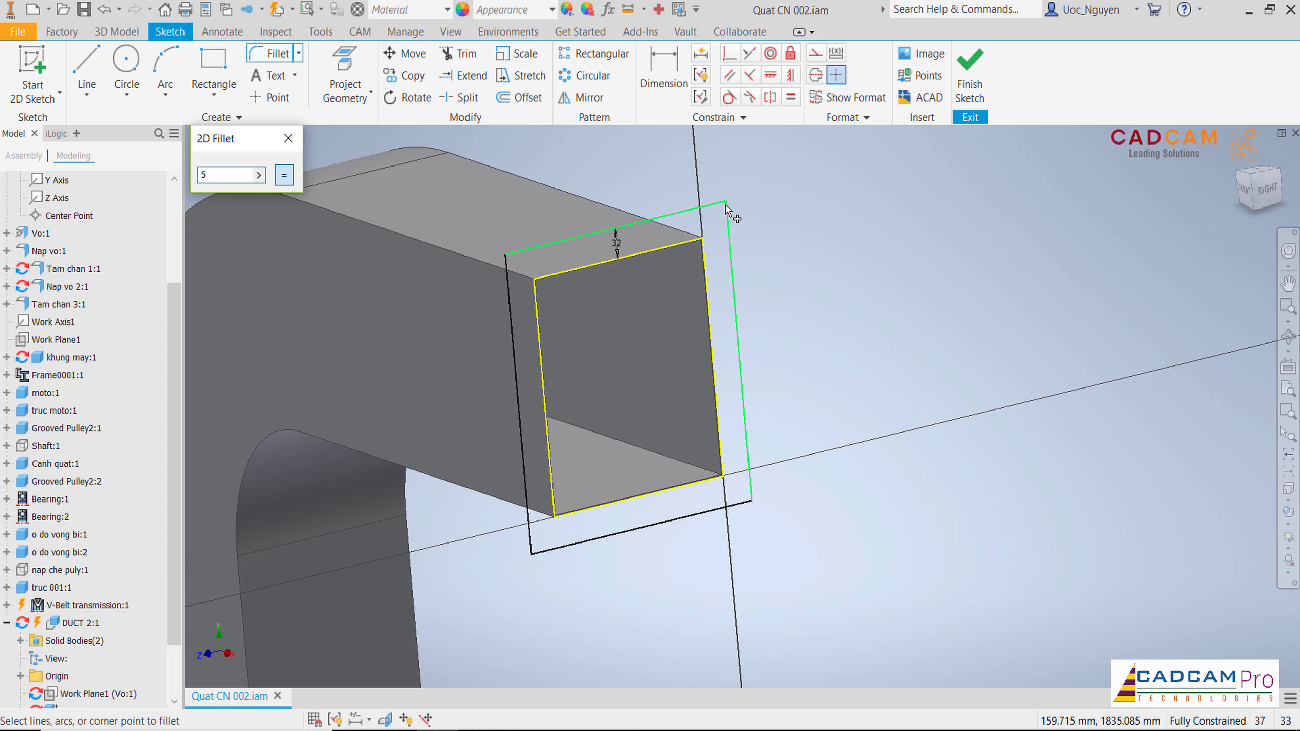
# - Fillet all four corners of the outer flange outline at 12 mm
pyautogui.click(712, 210)
pyautogui.write('12')
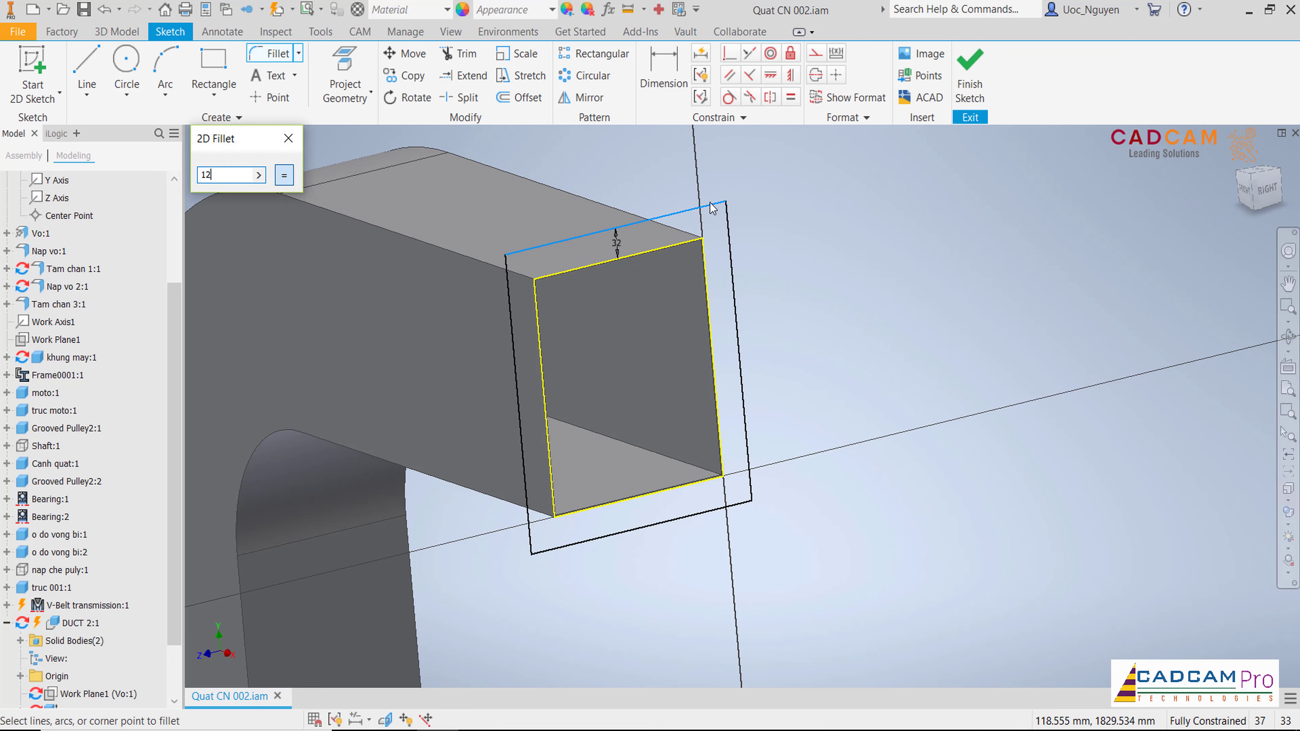
pyautogui.click(730, 219)
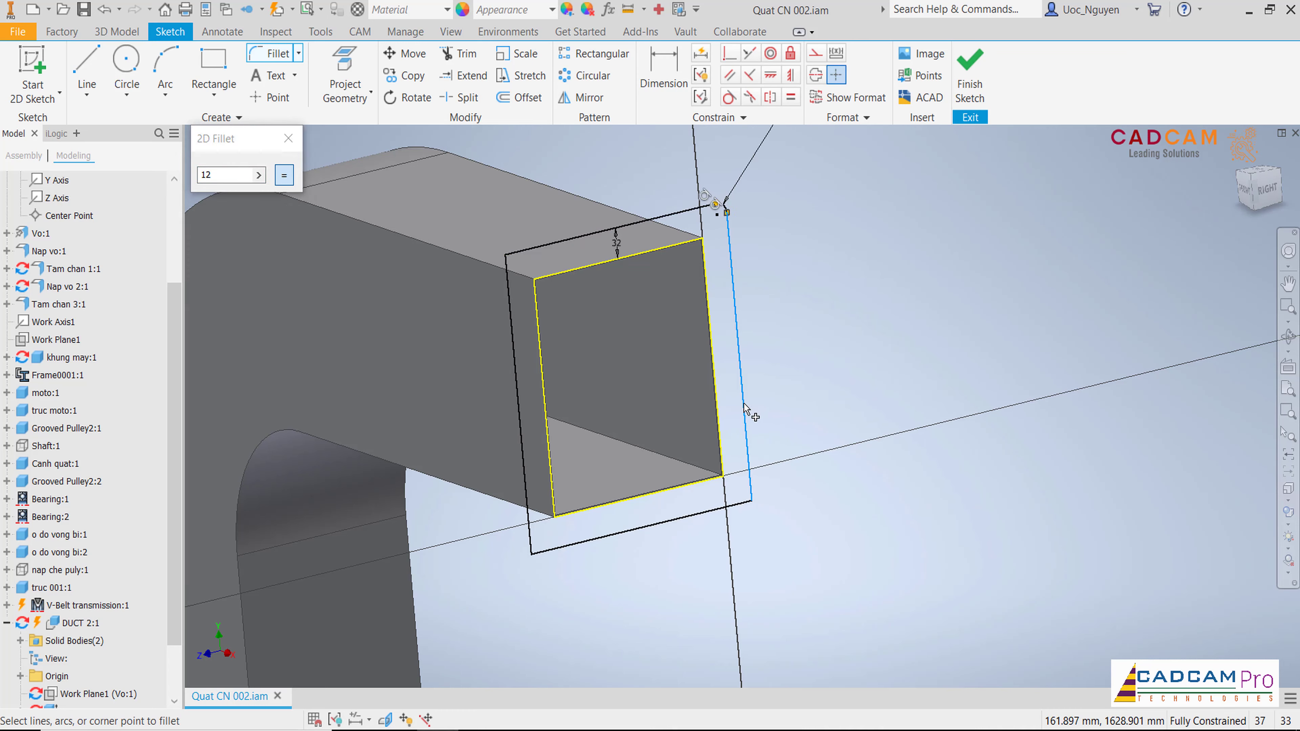
pyautogui.click(743, 504)
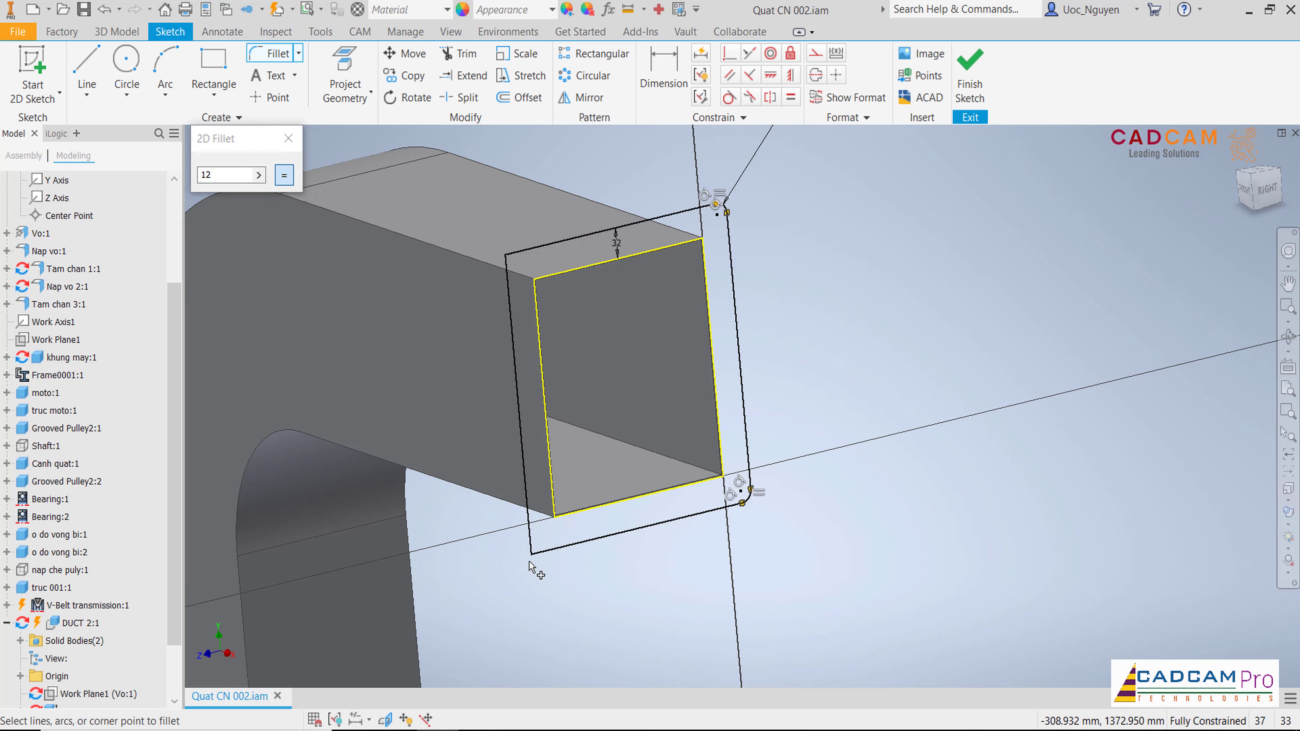
pyautogui.click(532, 534)
pyautogui.click(508, 256)
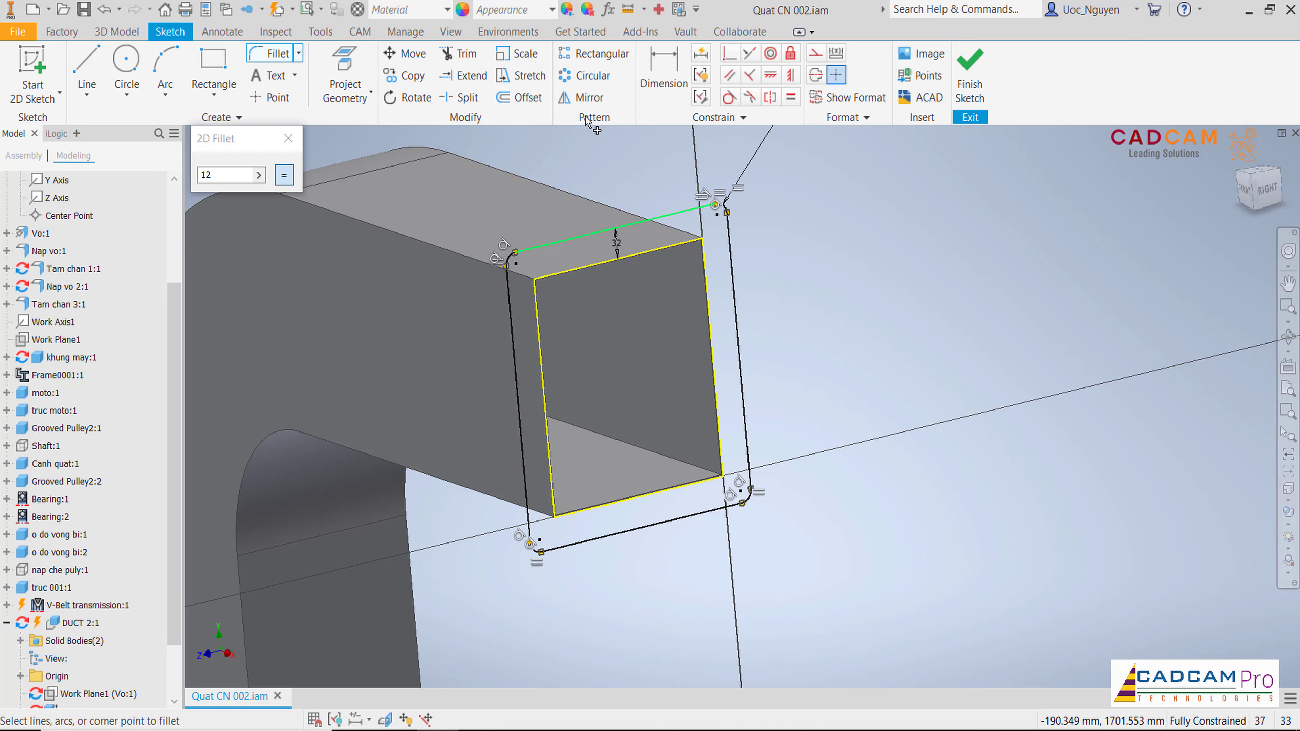
pyautogui.click(288, 138)
# - View the sketch from the right, cancel a started circle, and finish the flange sketch
pyautogui.keyDown('shift'); pyautogui.moveTo(763, 246); pyautogui.dragTo(778, 251, button='middle'); pyautogui.keyUp('shift')
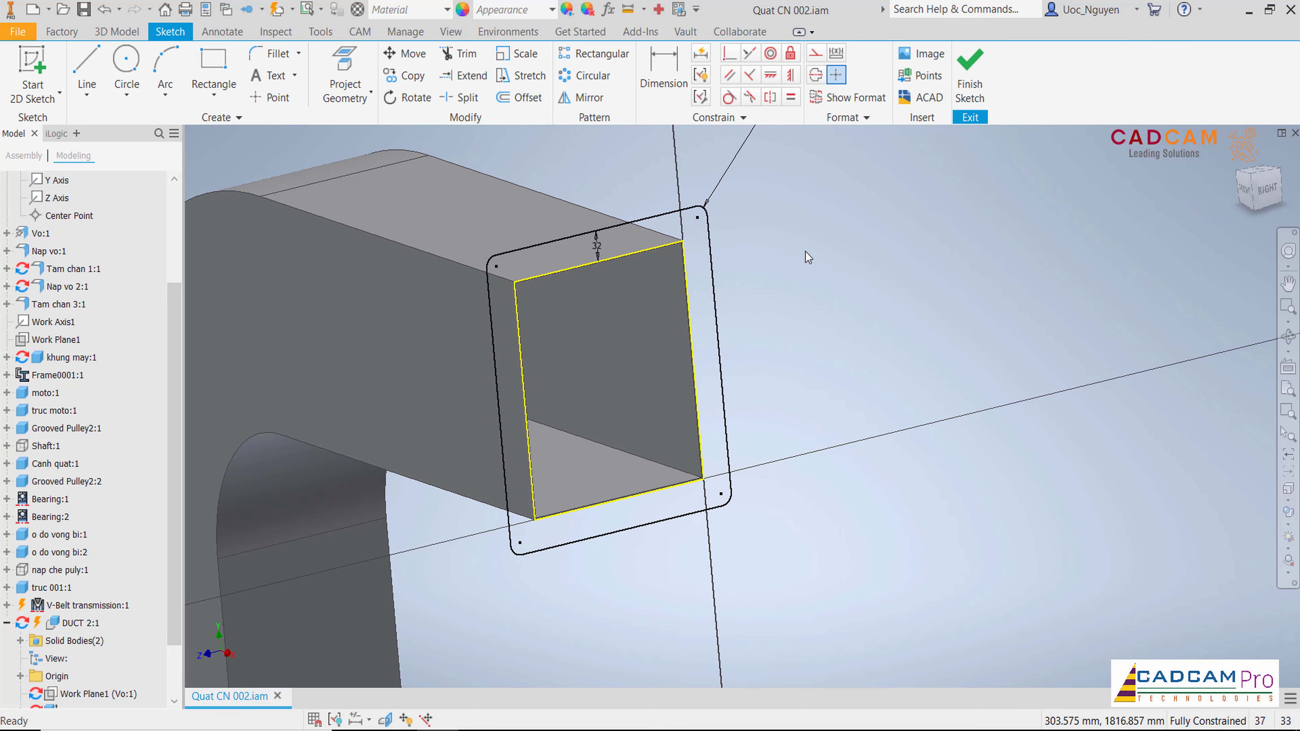
pyautogui.press('pageup')
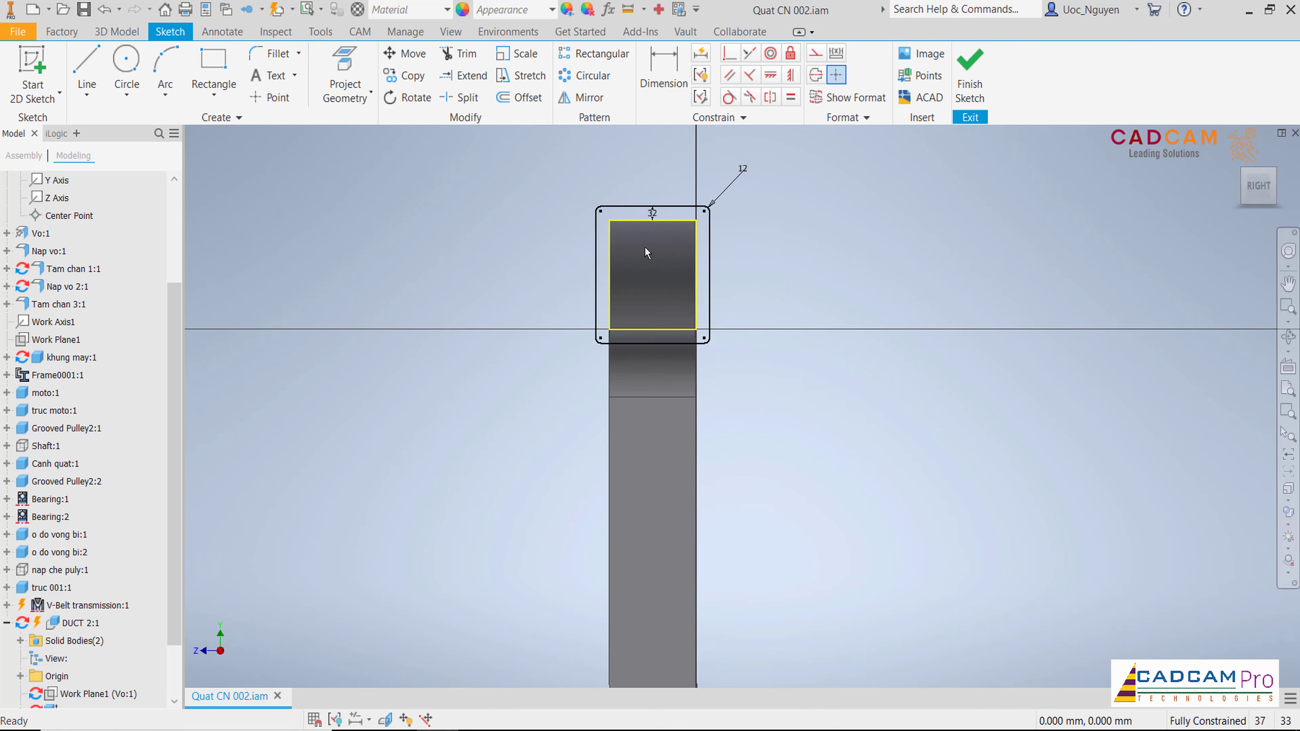
pyautogui.scroll(-2, 645, 246)
pyautogui.scroll(-1, 602, 267)
pyautogui.scroll(-3, 606, 259)
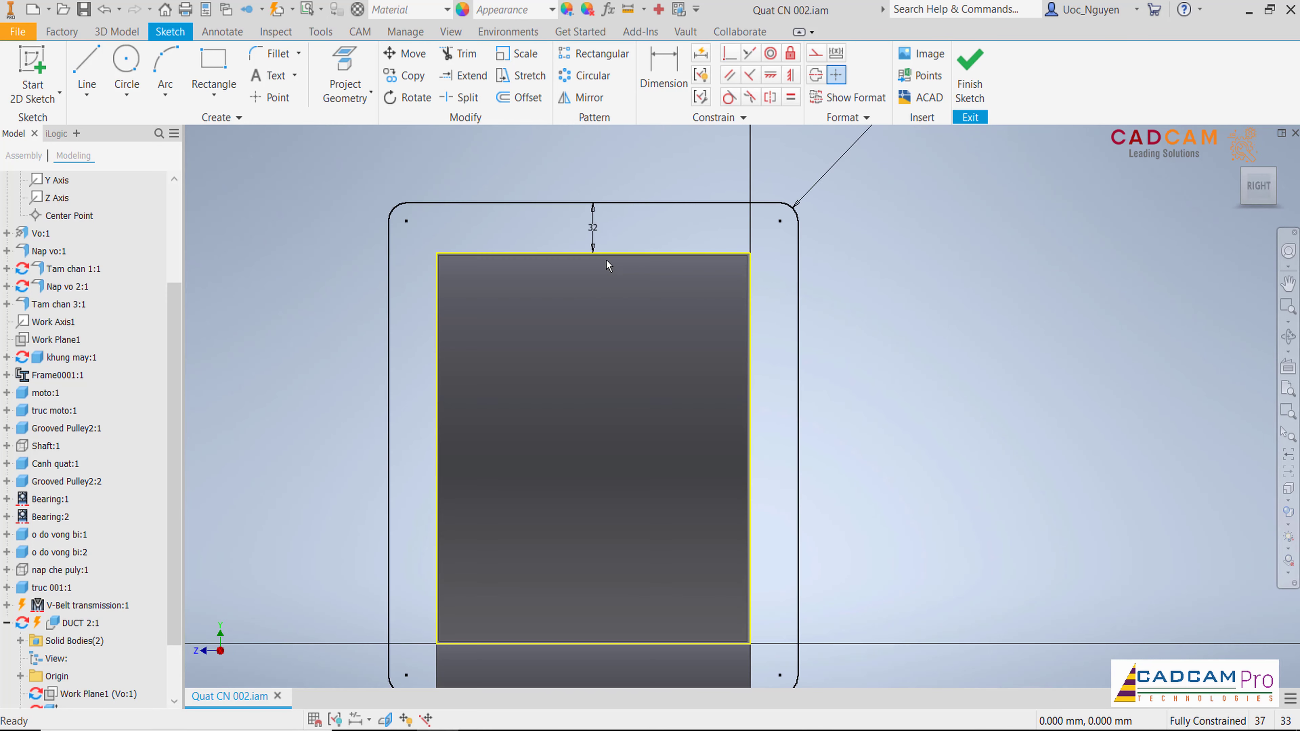
pyautogui.scroll(2, 607, 259)
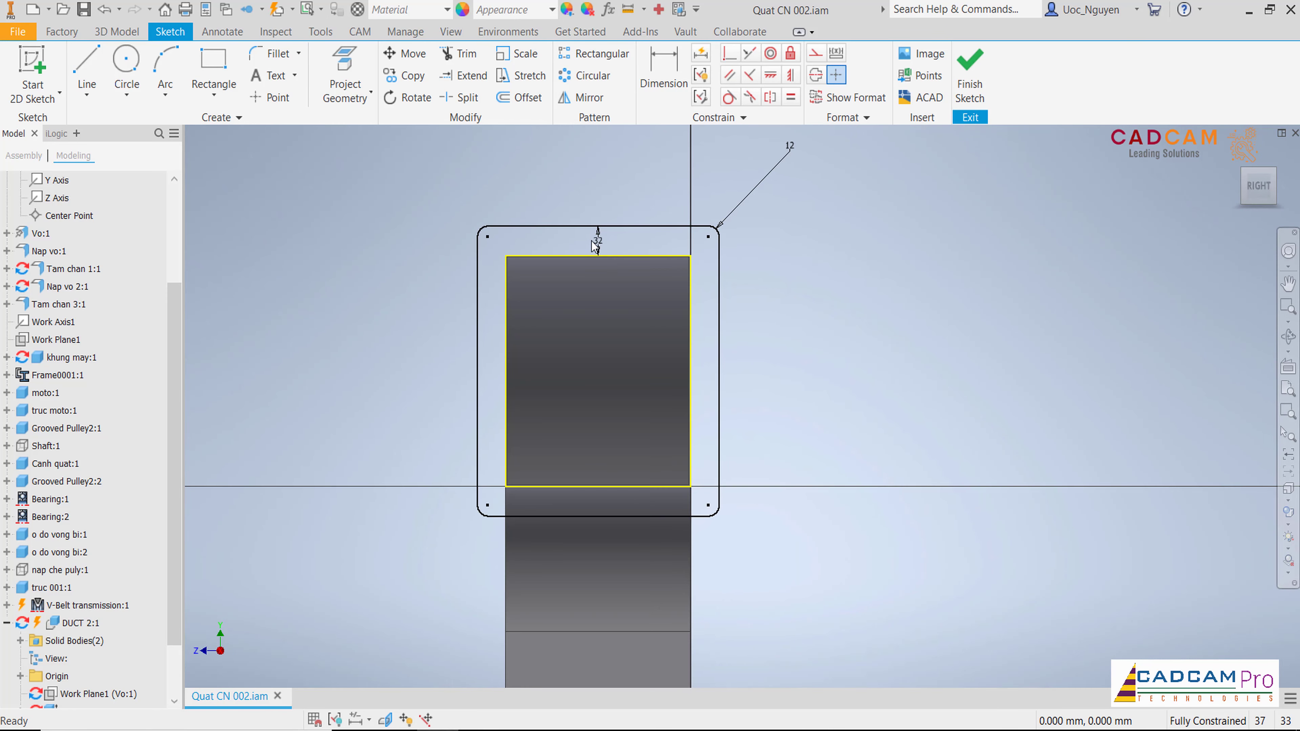
pyautogui.scroll(-1, 658, 229)
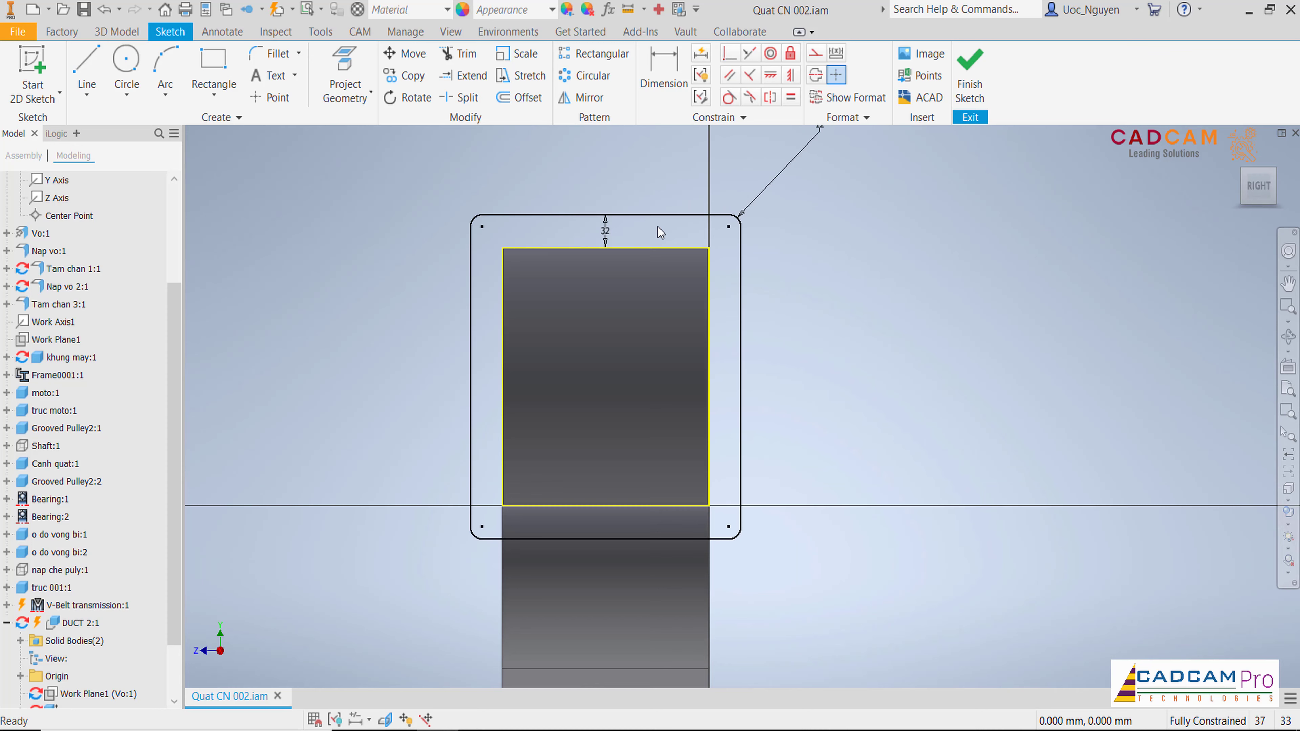
pyautogui.click(128, 67)
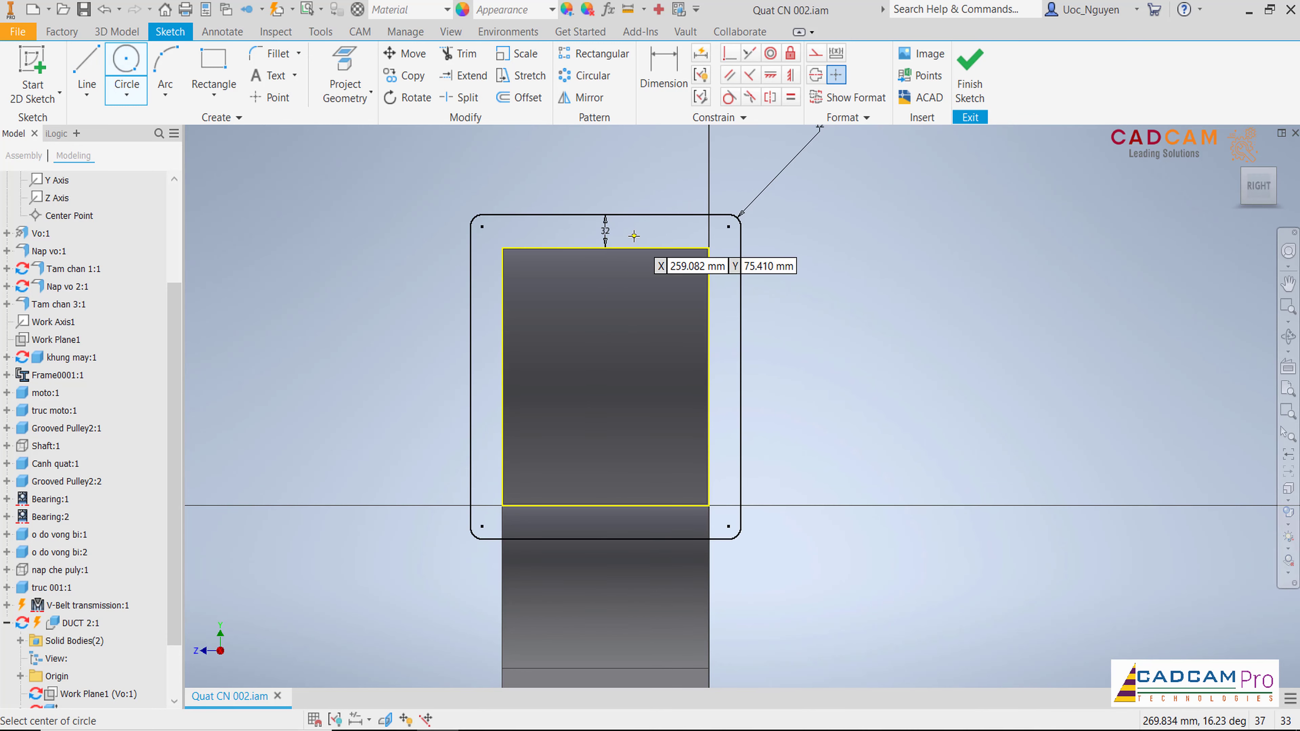
pyautogui.press('Escape')
pyautogui.click(967, 82)
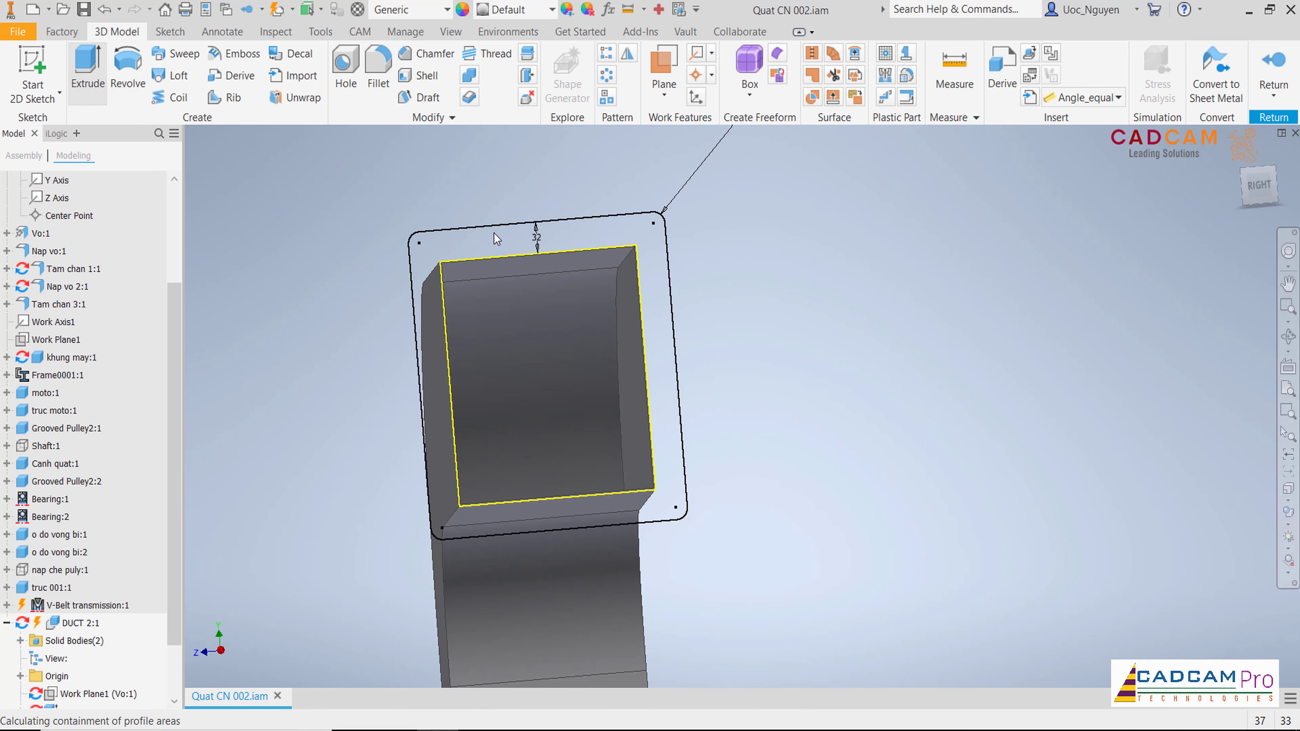
# - Extrude the rounded ring profile 3 mm back along the duct to form the outlet flange
pyautogui.press('e')
pyautogui.click(625, 241)
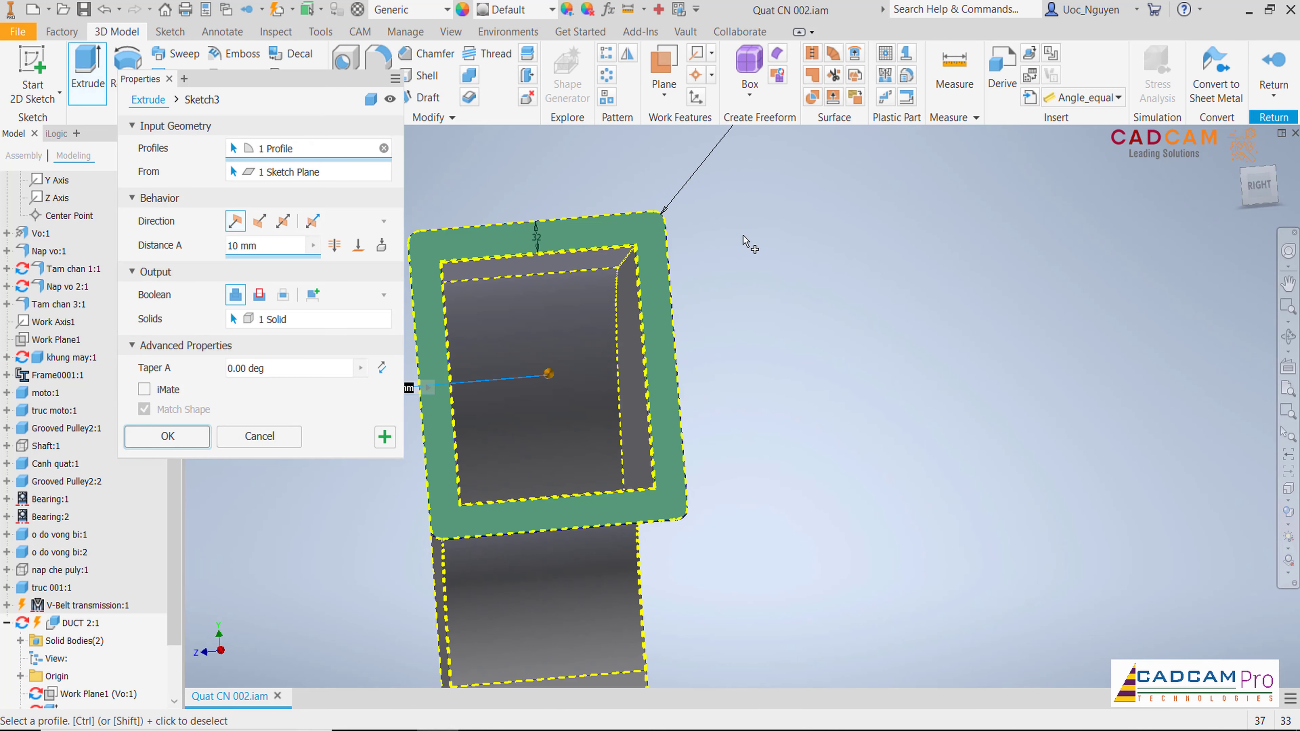
pyautogui.keyDown('shift'); pyautogui.moveTo(635, 243); pyautogui.dragTo(745, 241, button='middle'); pyautogui.keyUp('shift')
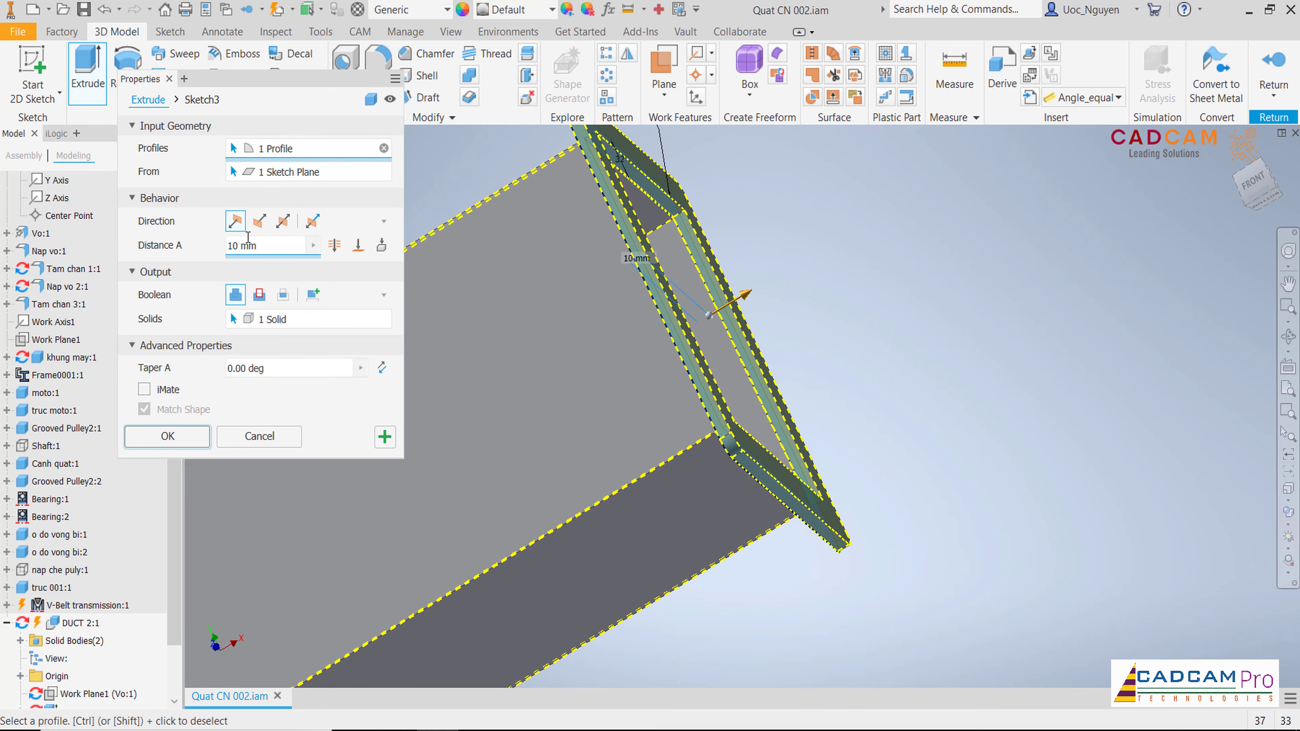
pyautogui.click(256, 227)
pyautogui.write('3')
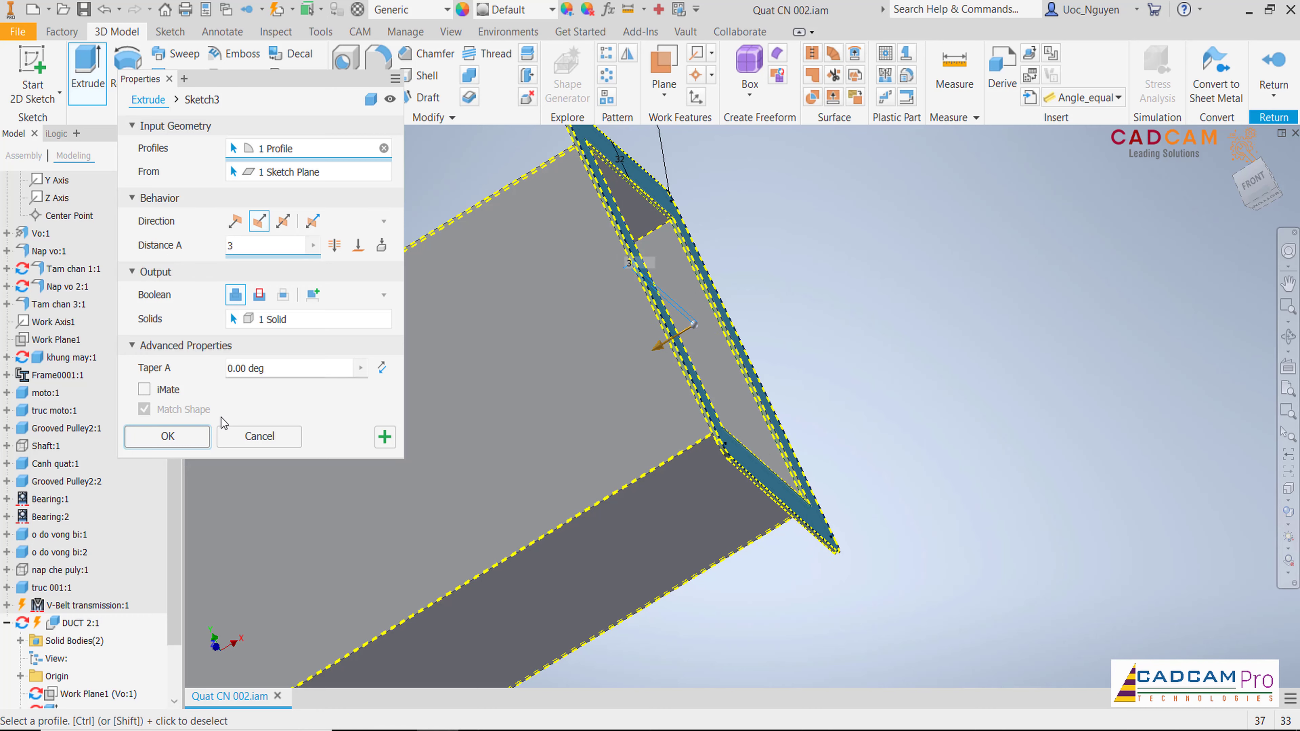
pyautogui.click(167, 436)
# - Inspect DUCT 2 from several views, then leave part editing for the fan assembly
pyautogui.press('F5')
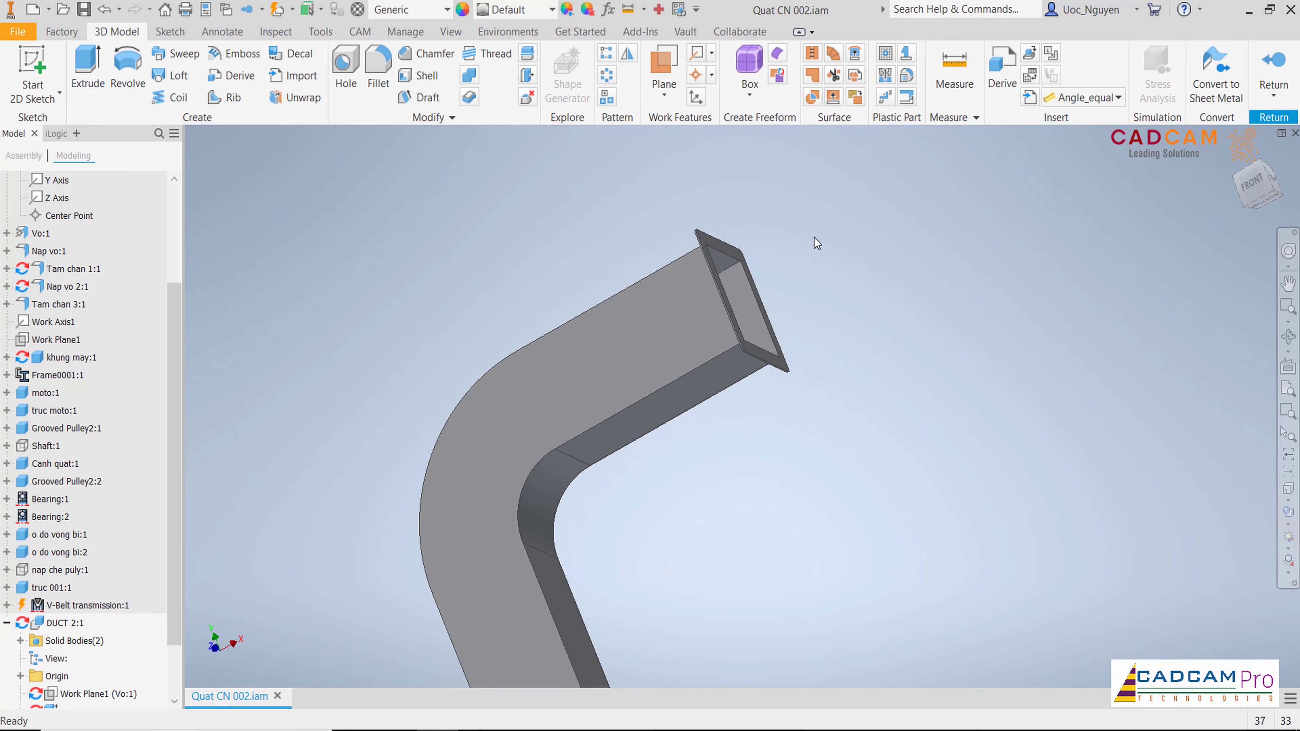
pyautogui.press('F5')
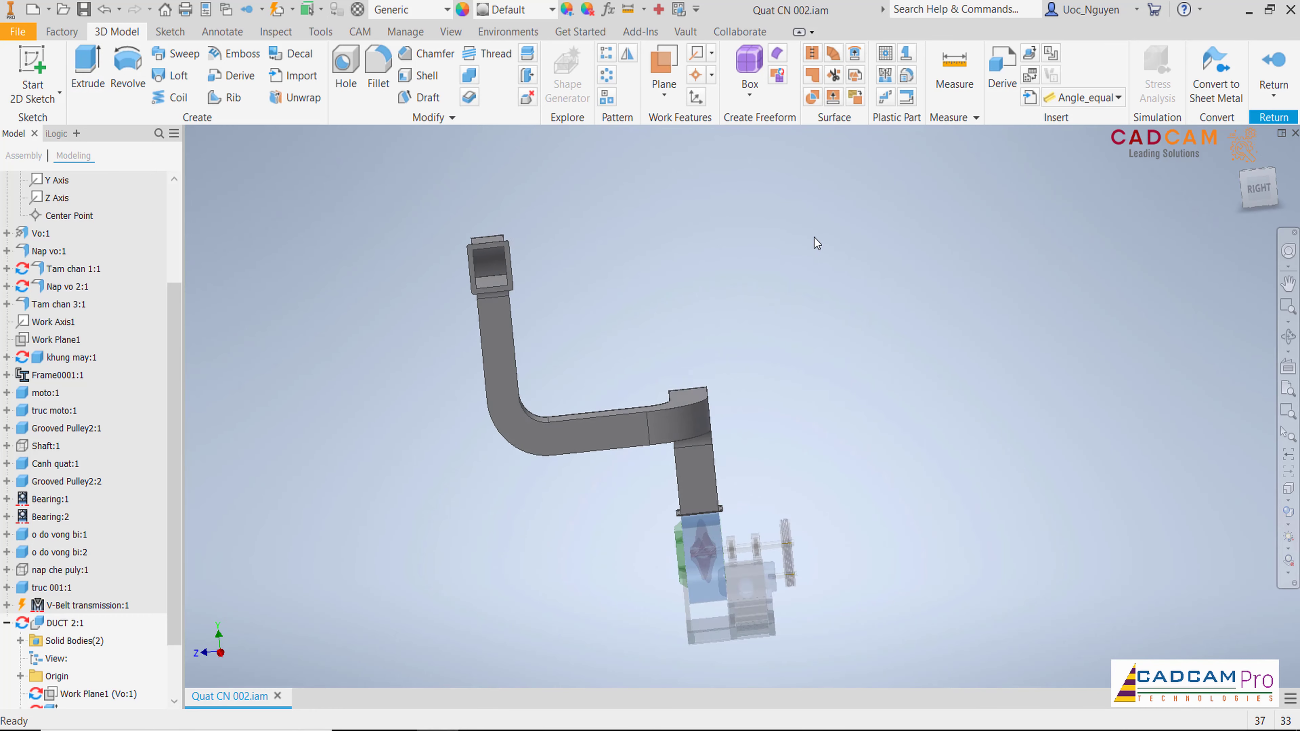
pyautogui.press('F6')
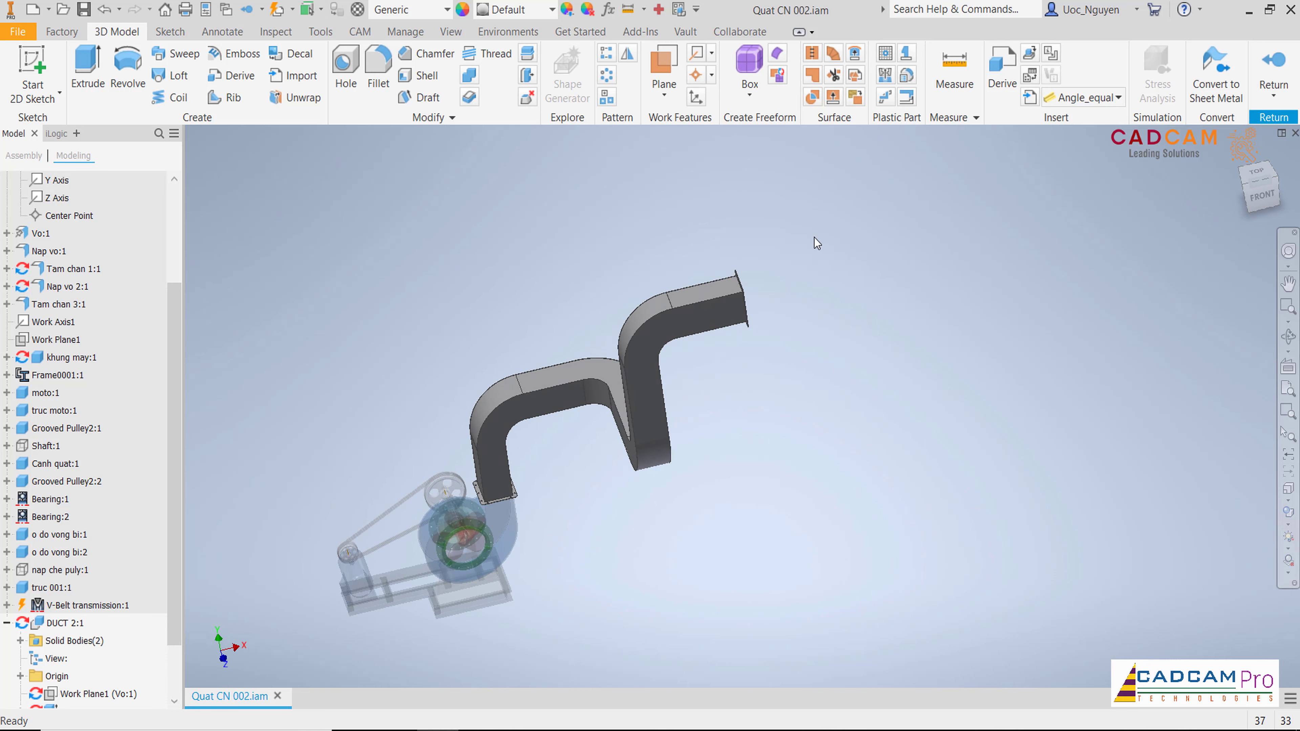
pyautogui.moveTo(706, 374); pyautogui.dragTo(709, 369, button='middle')
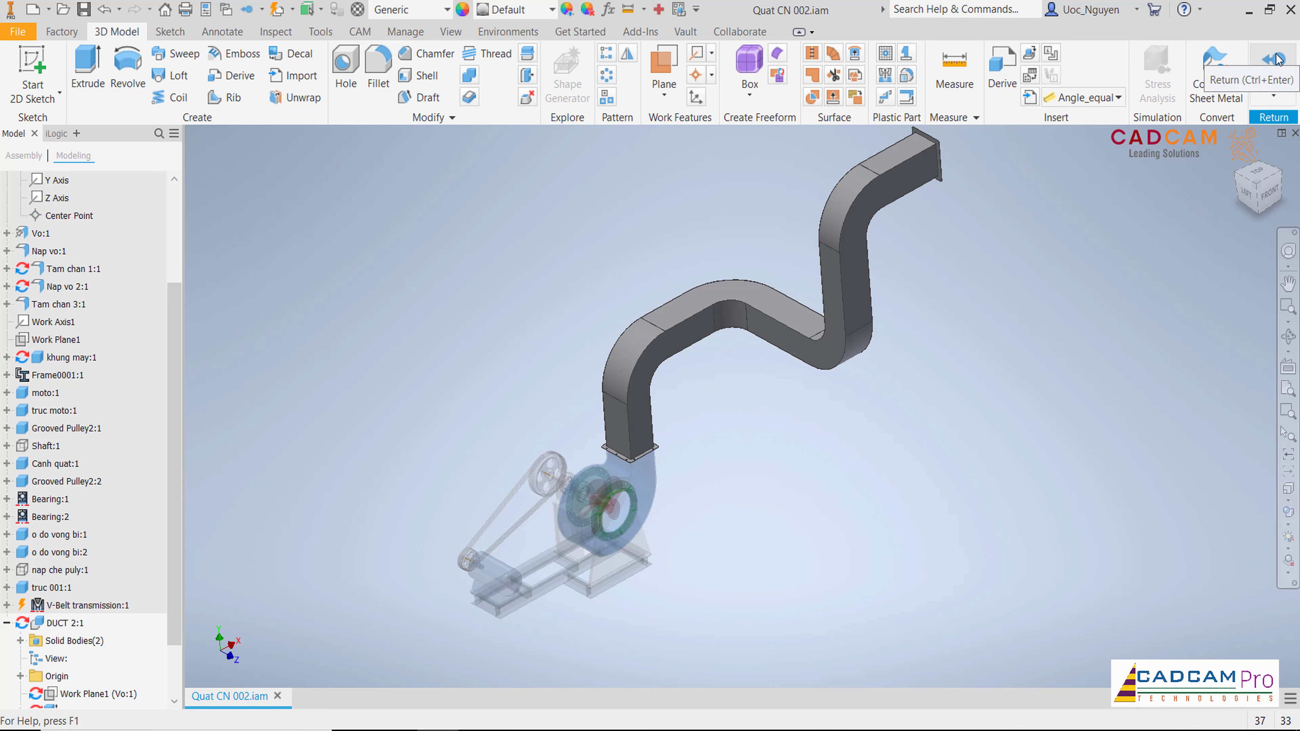
pyautogui.moveTo(644, 241); pyautogui.dragTo(620, 248, button='middle')
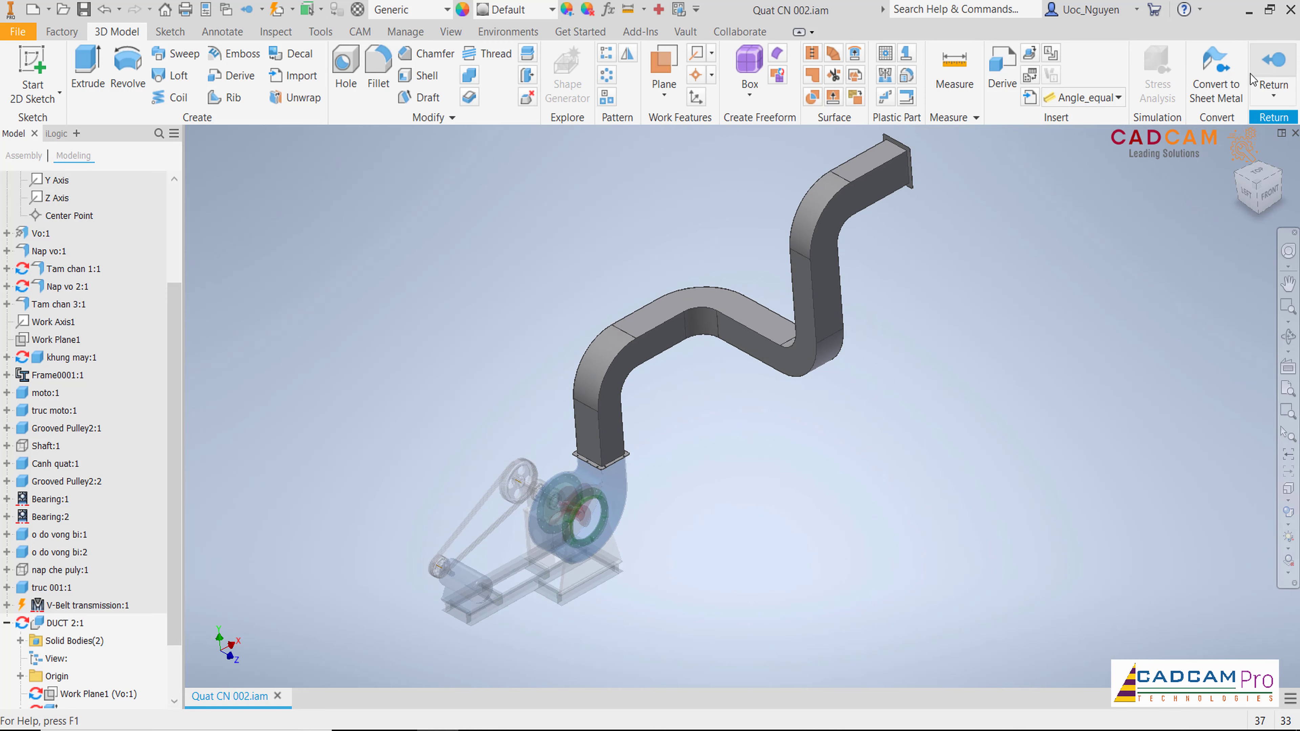
pyautogui.click(1263, 67)
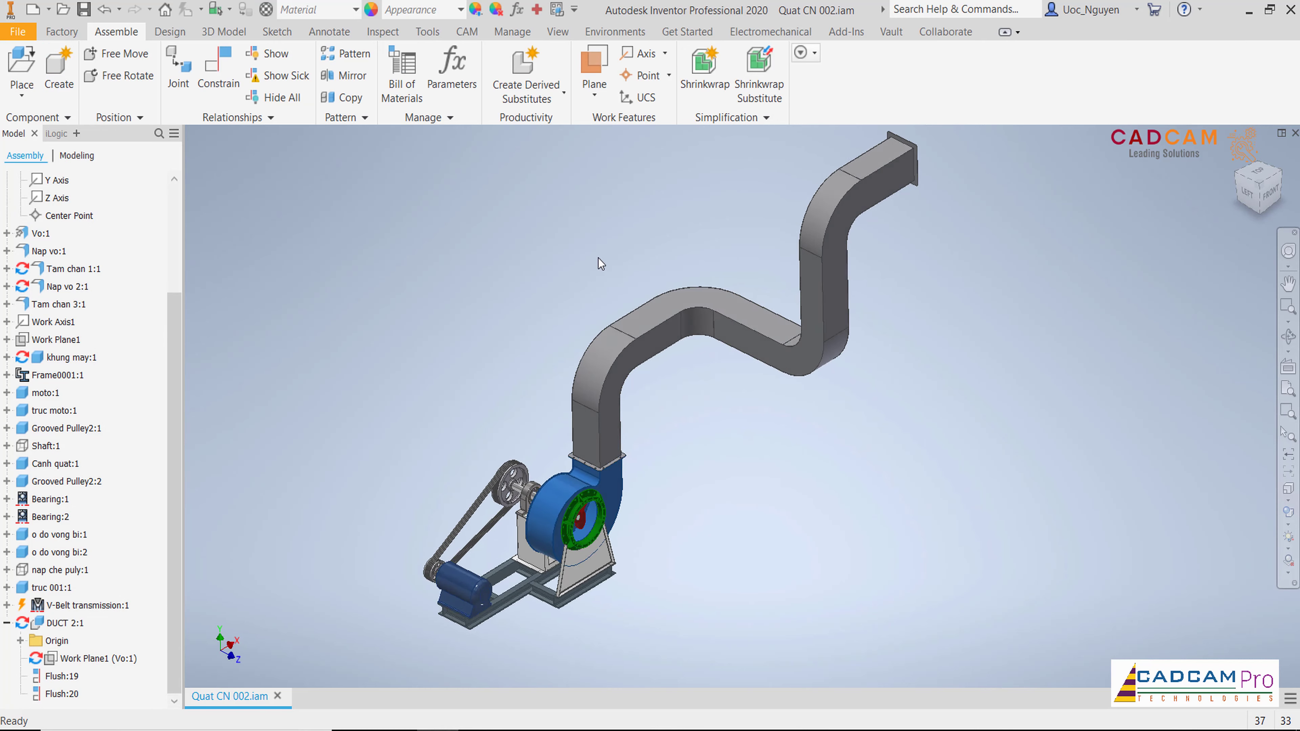
# - From the home view, give DUCT 2 the Glossy - Gold appearance
pyautogui.press('F6')
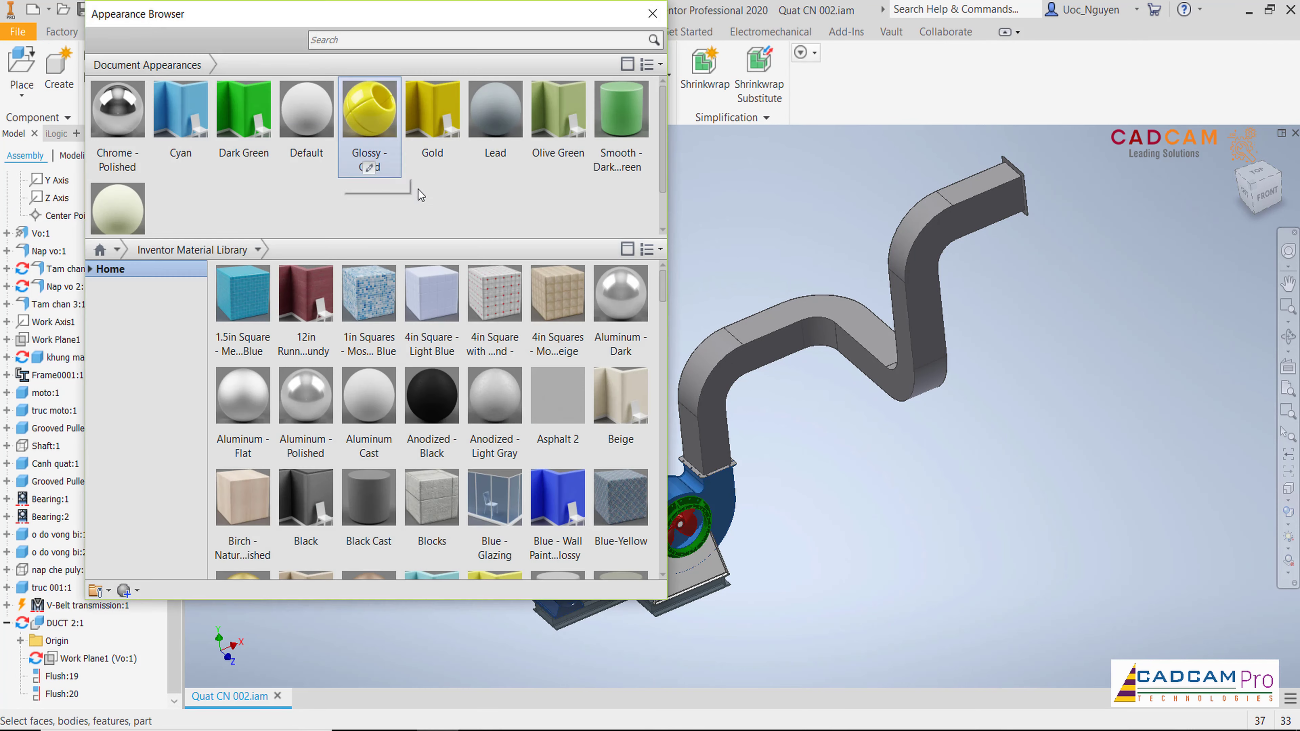
pyautogui.click(364, 121)
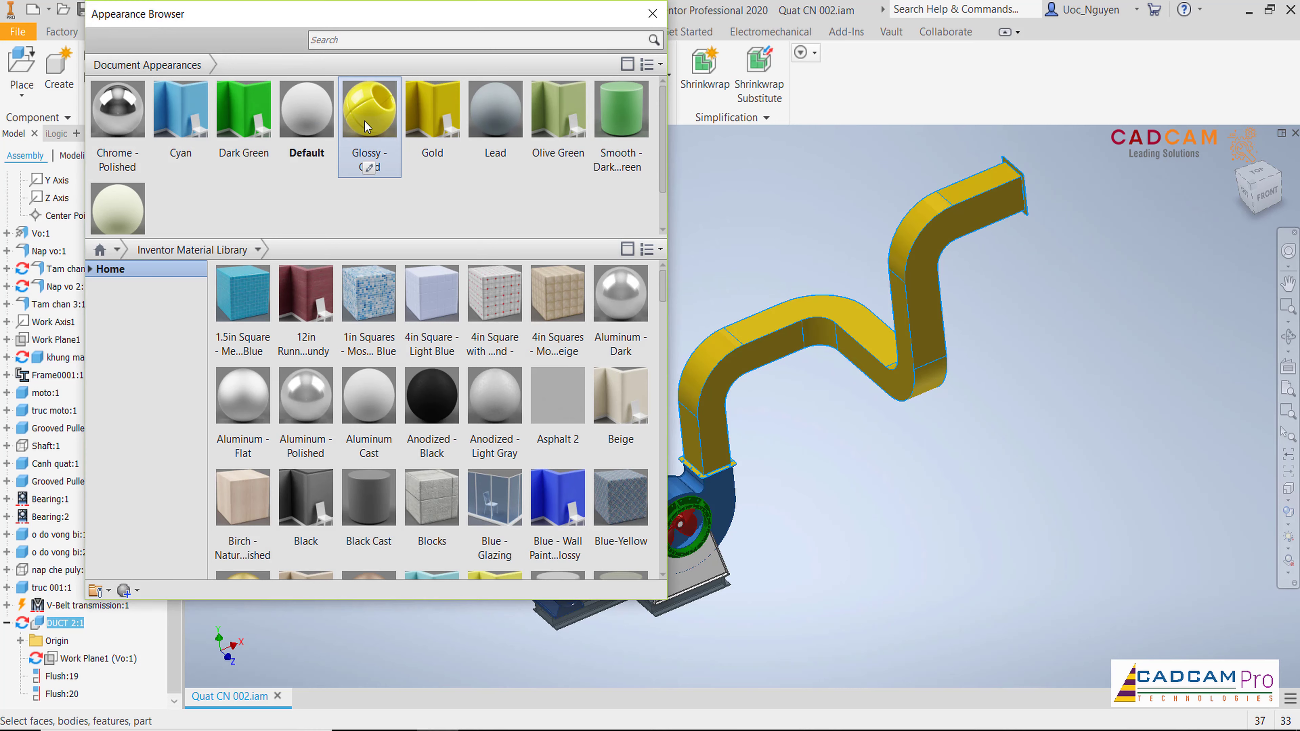
pyautogui.click(652, 14)
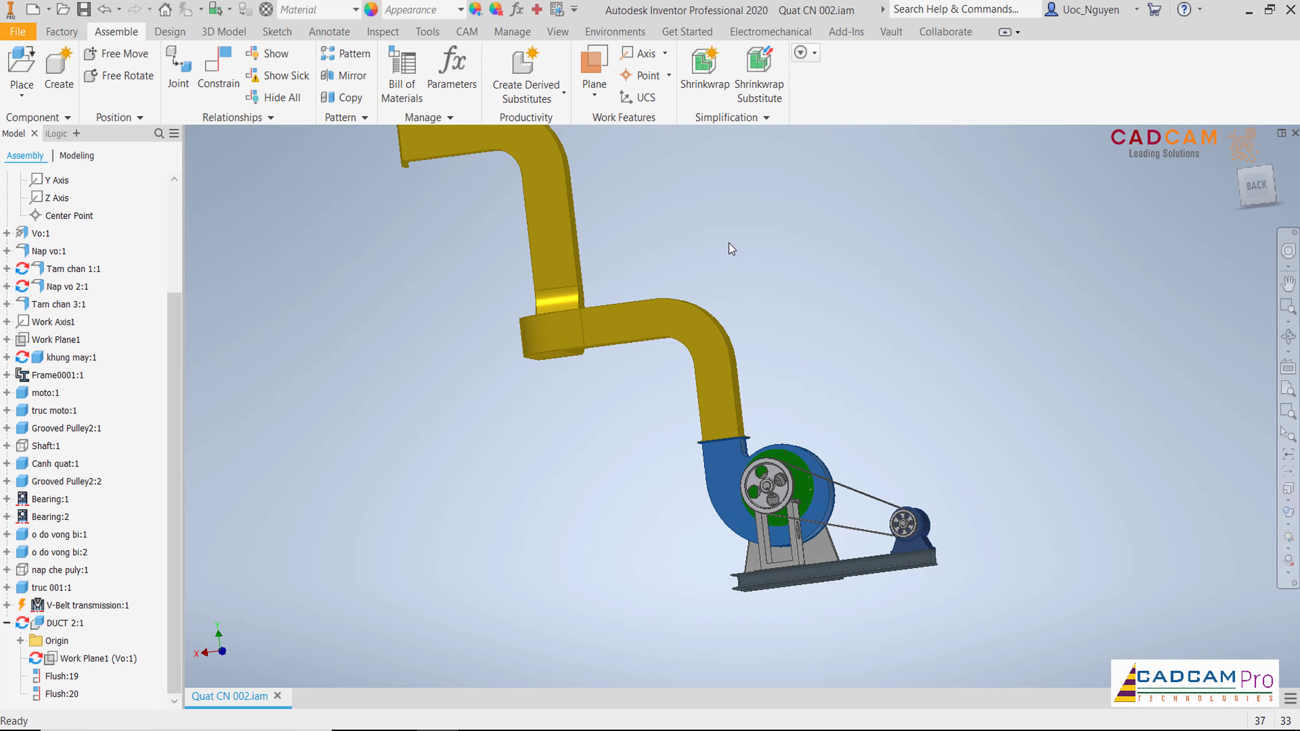
pyautogui.moveTo(723, 291)
pyautogui.keyDown('shift'); pyautogui.mouseDown(button='middle')
pyautogui.moveTo(688, 389)
pyautogui.moveTo(628, 436)
pyautogui.moveTo(659, 441)
pyautogui.mouseUp(button='middle'); pyautogui.keyUp('shift')
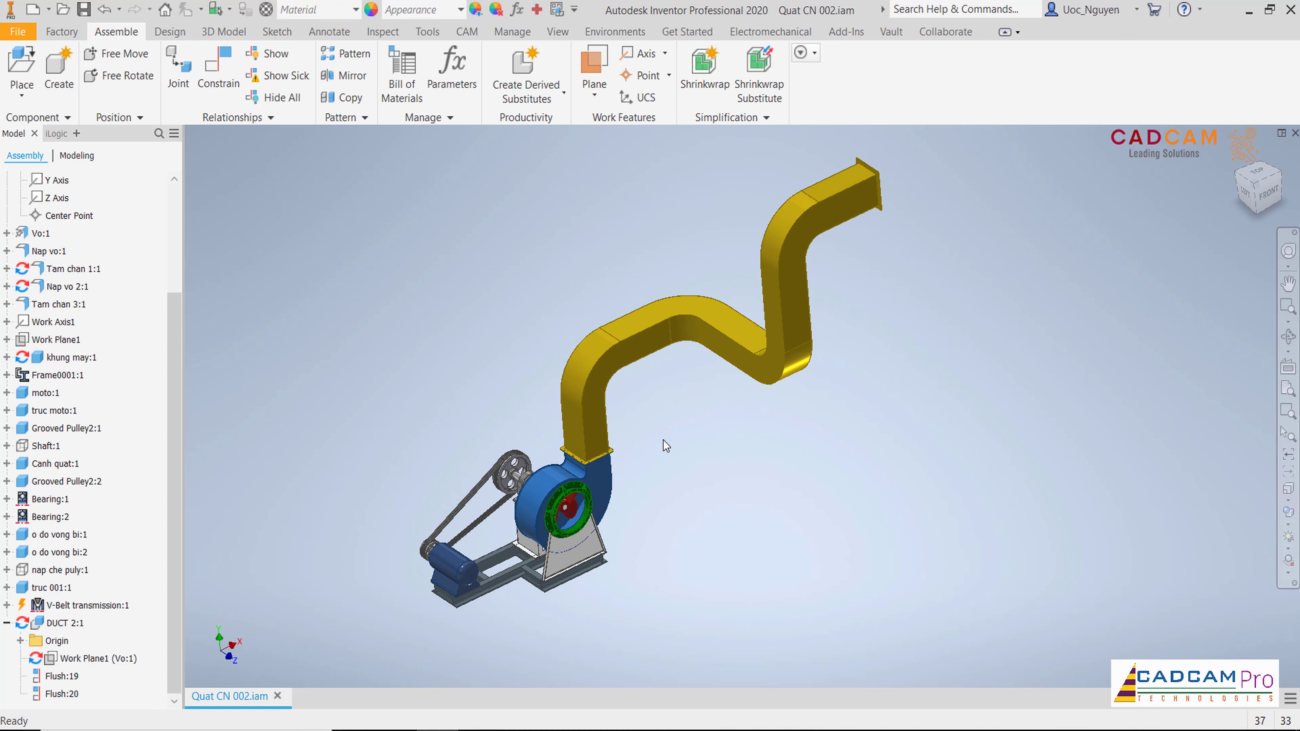